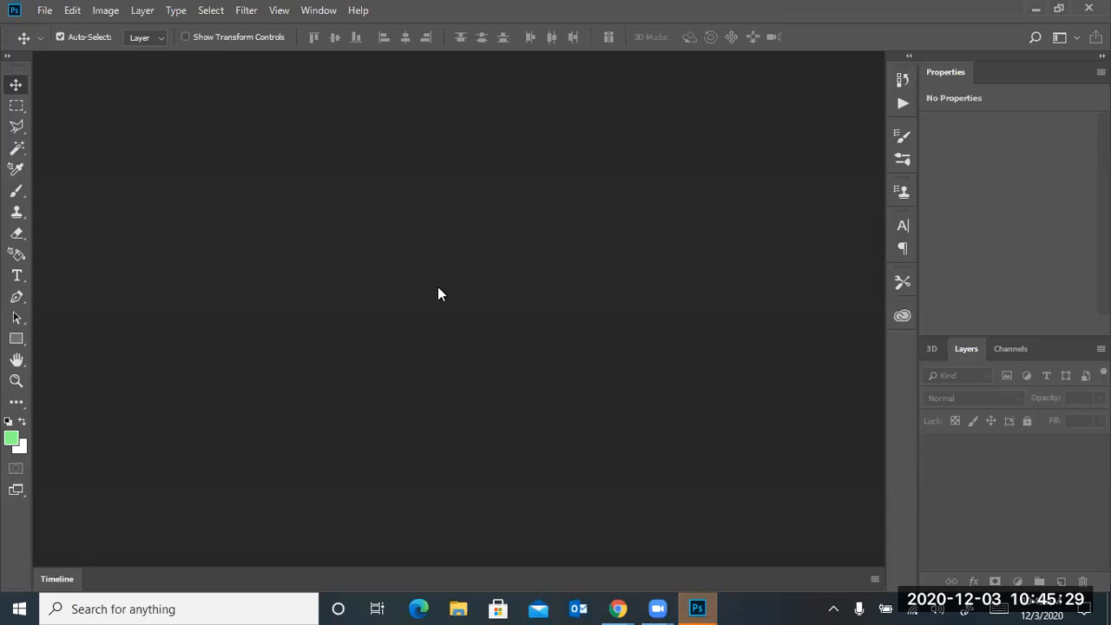
Create a new landscape document of 11 x 8.5 inches at 72 pixels/inch, RGB Color 16 bit, with a white background
{"action": "left_click", "coordinate": [44, 11]}
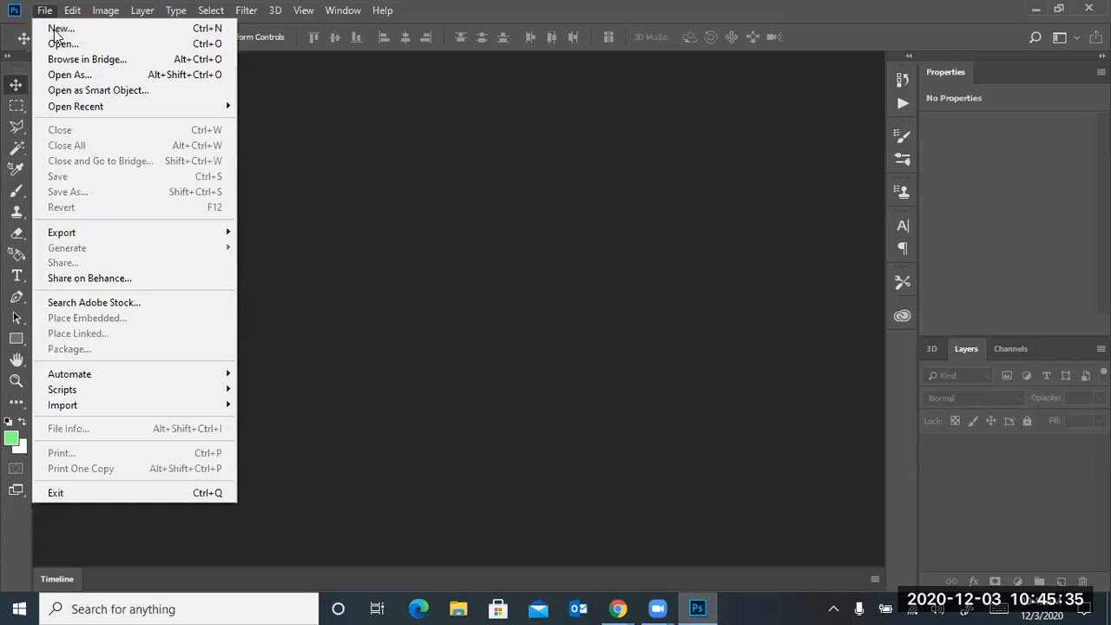
{"action": "left_click", "coordinate": [56, 30]}
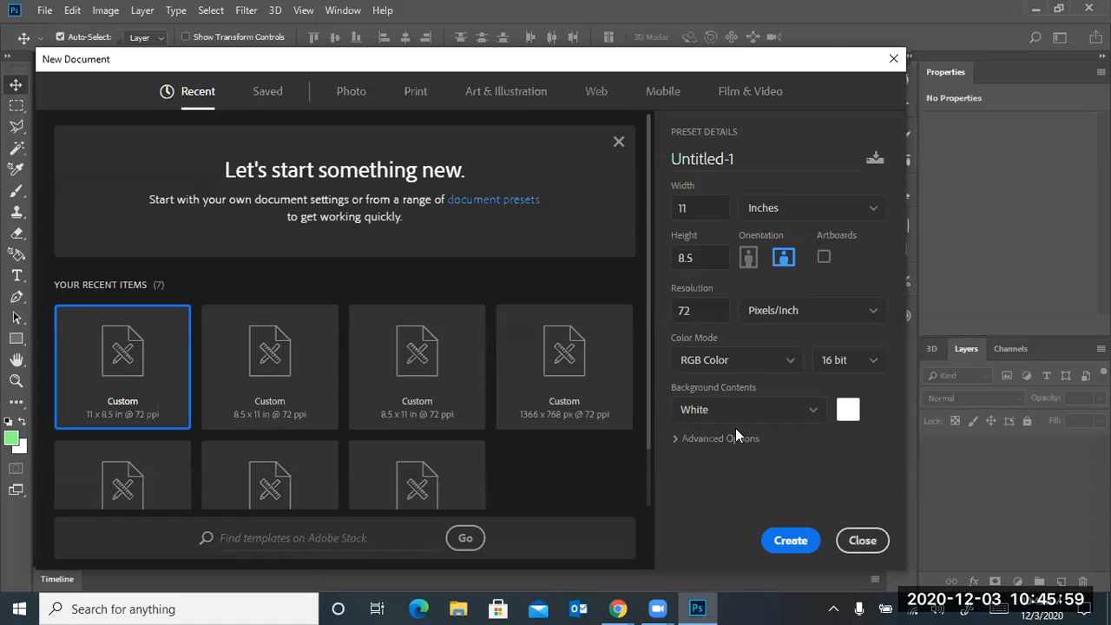
{"action": "left_click", "coordinate": [790, 541]}
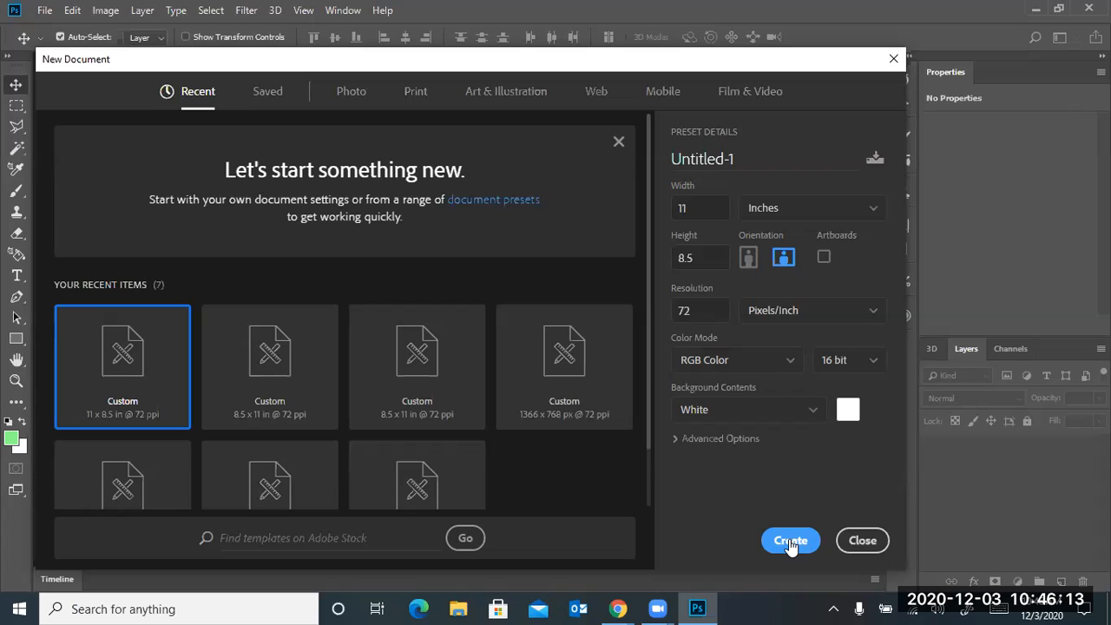
{"action": "left_click", "coordinate": [776, 541]}
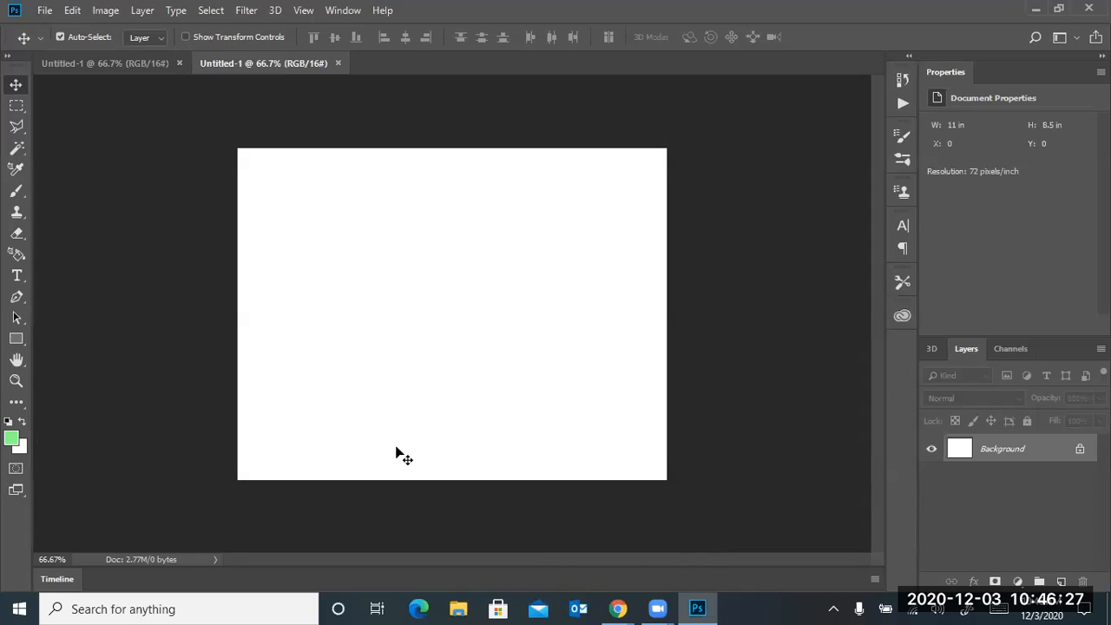
Set the Type tool's font to Copperplate Gothic Light and its text color to gray 666666
{"action": "left_click", "coordinate": [17, 276]}
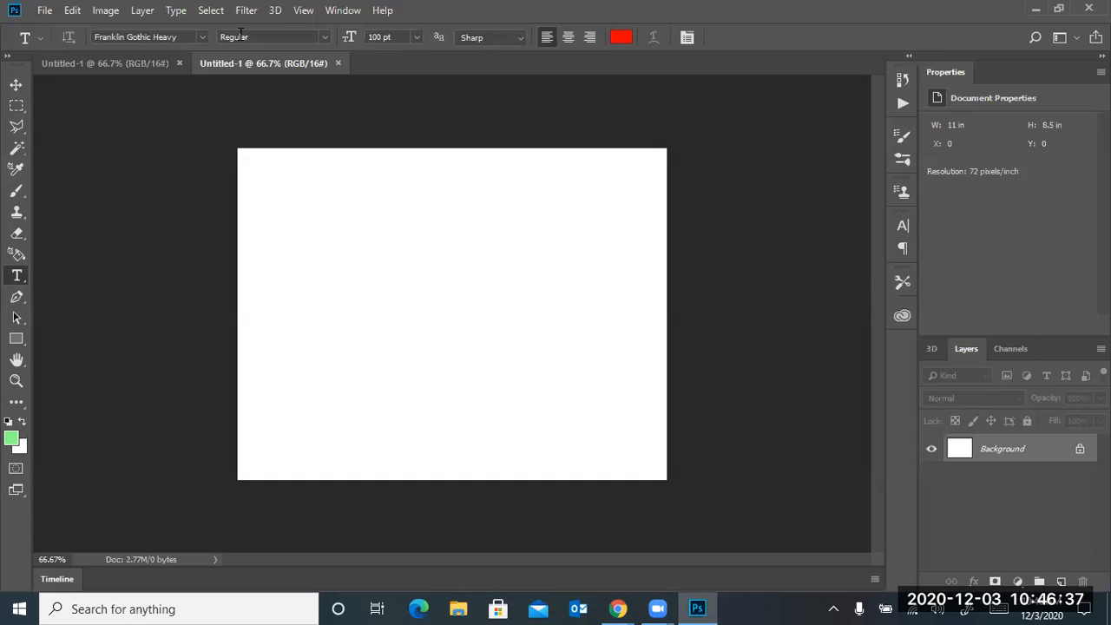
{"action": "left_click", "coordinate": [201, 40]}
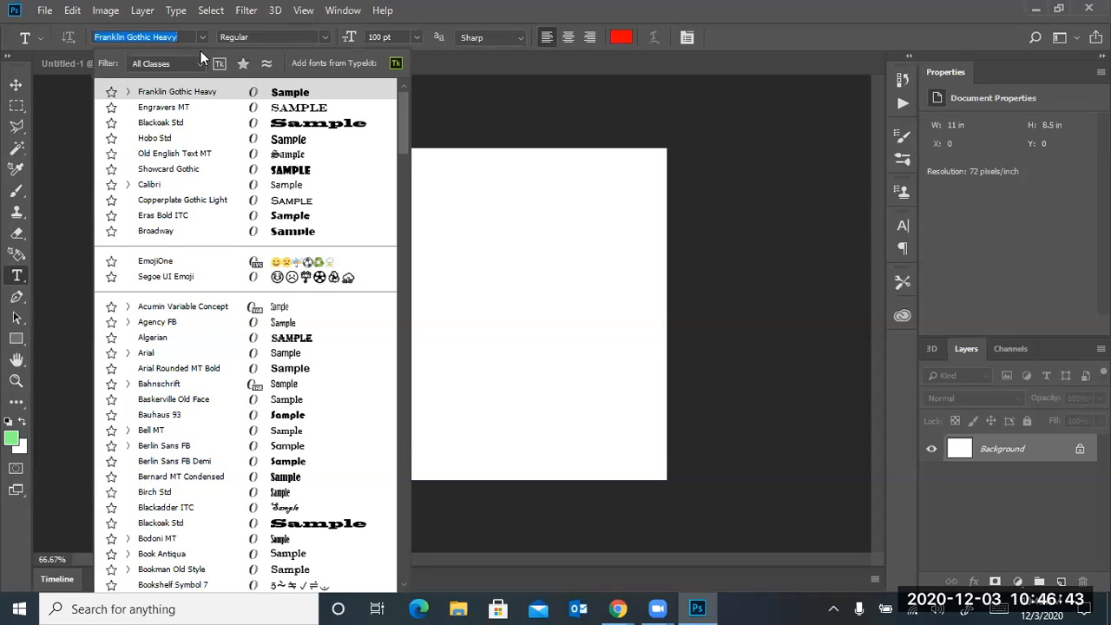
{"action": "left_click", "coordinate": [190, 200]}
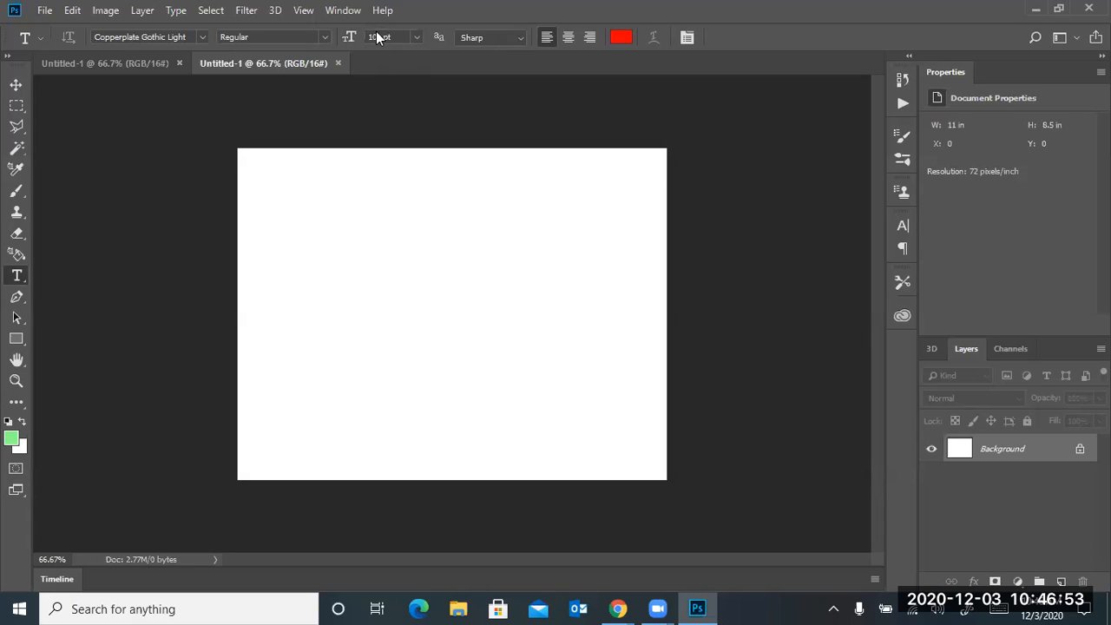
{"action": "left_click", "coordinate": [621, 38]}
{"action": "left_click", "coordinate": [506, 425]}
{"action": "left_click", "coordinate": [527, 424]}
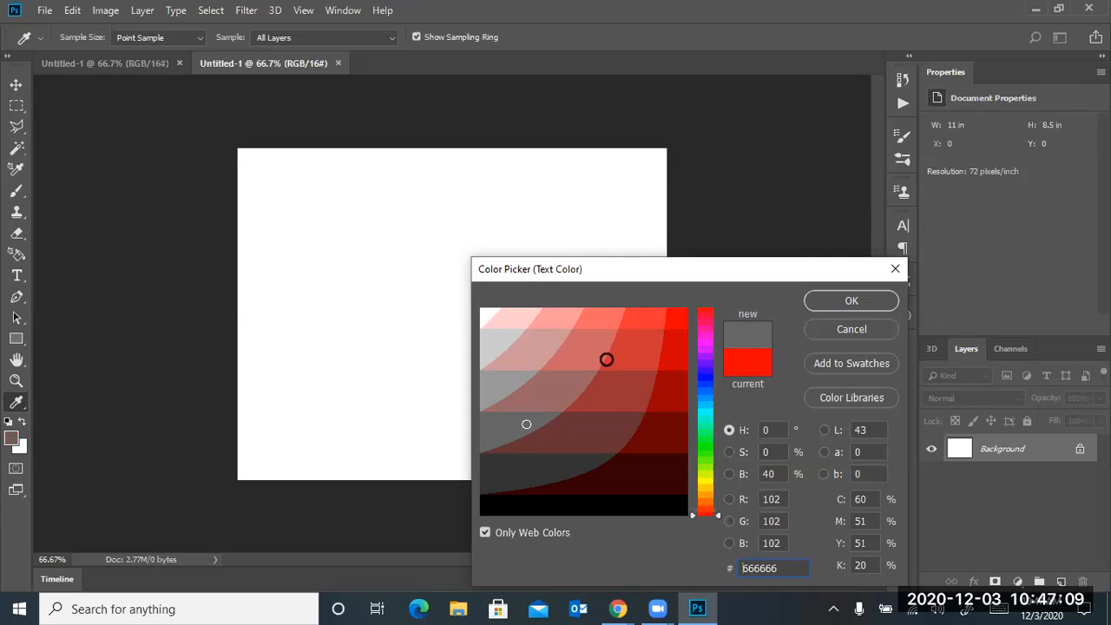
{"action": "left_click", "coordinate": [529, 422]}
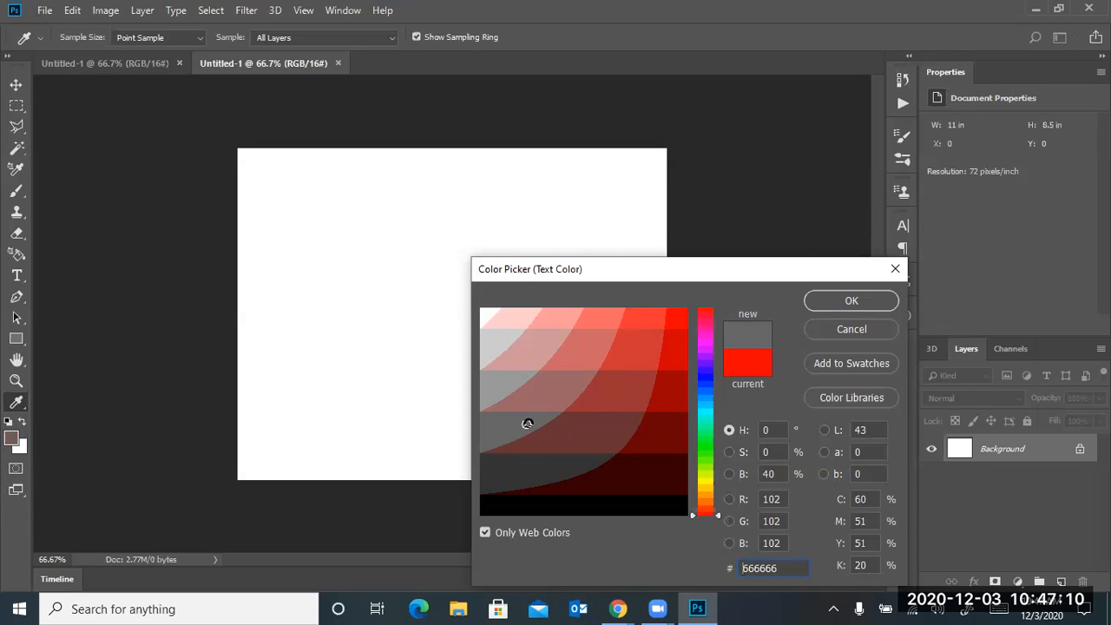
{"action": "left_click", "coordinate": [828, 298]}
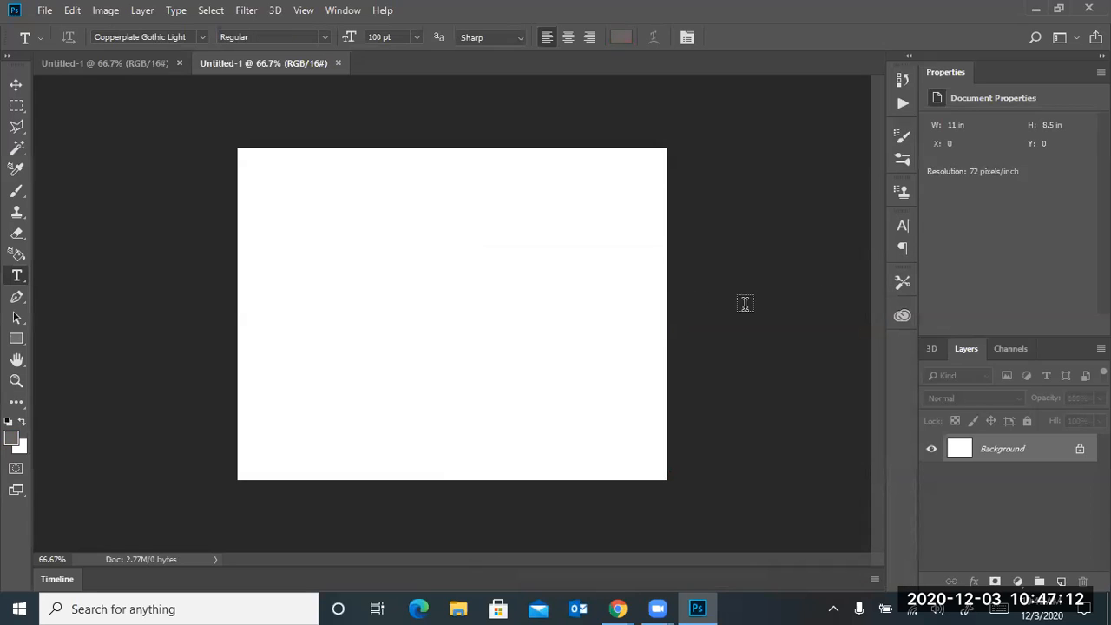
Add the text "The Chucky" in the upper part of the page and shift it left so it fits
{"action": "left_click", "coordinate": [382, 249]}
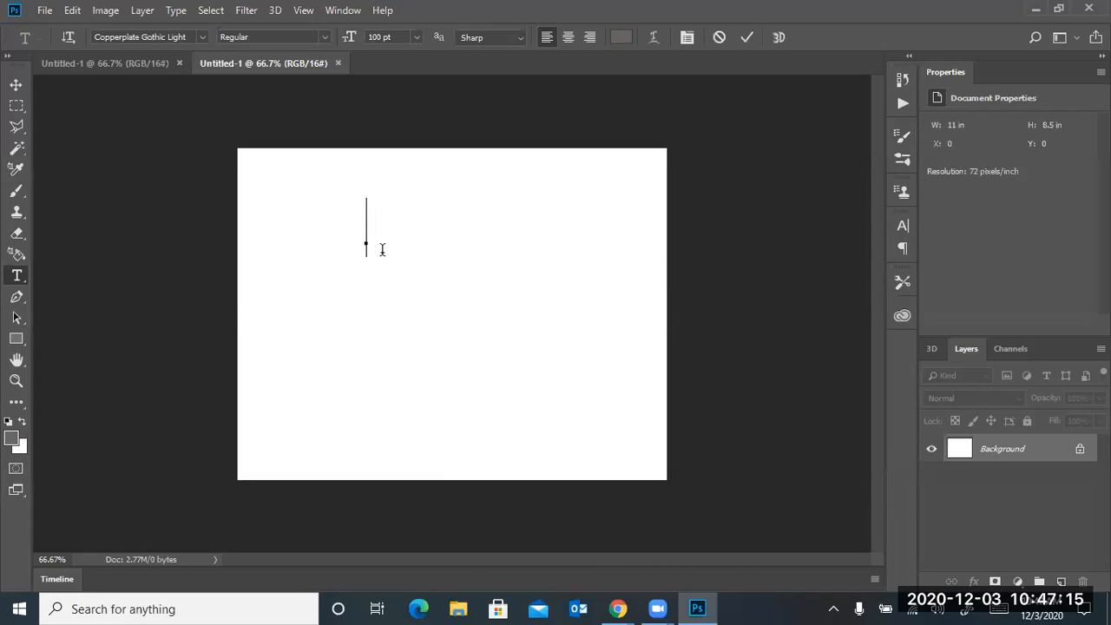
{"action": "type", "text": "THE "}
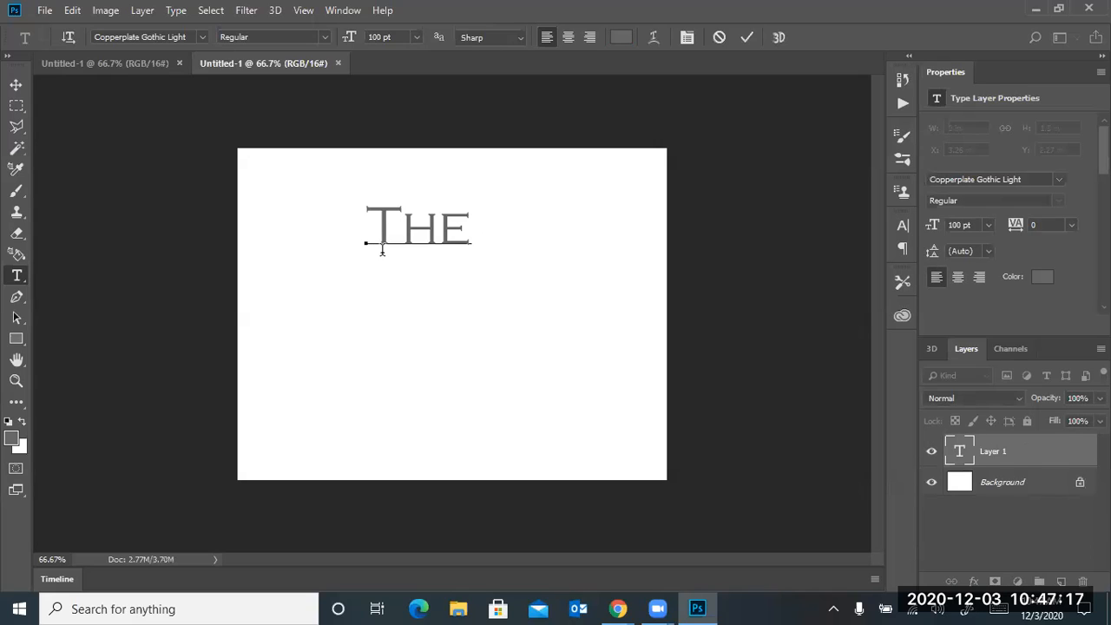
{"action": "type", "text": "Chuck"}
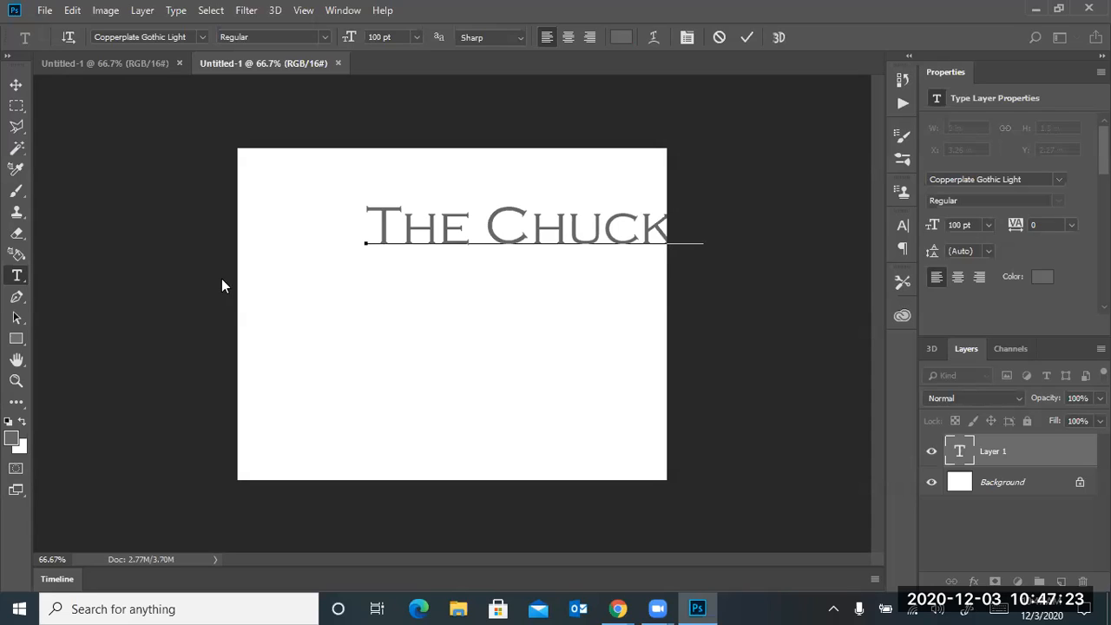
{"action": "left_click", "coordinate": [16, 87]}
{"action": "left_click_drag", "start_coordinate": [460, 248], "coordinate": [405, 252]}
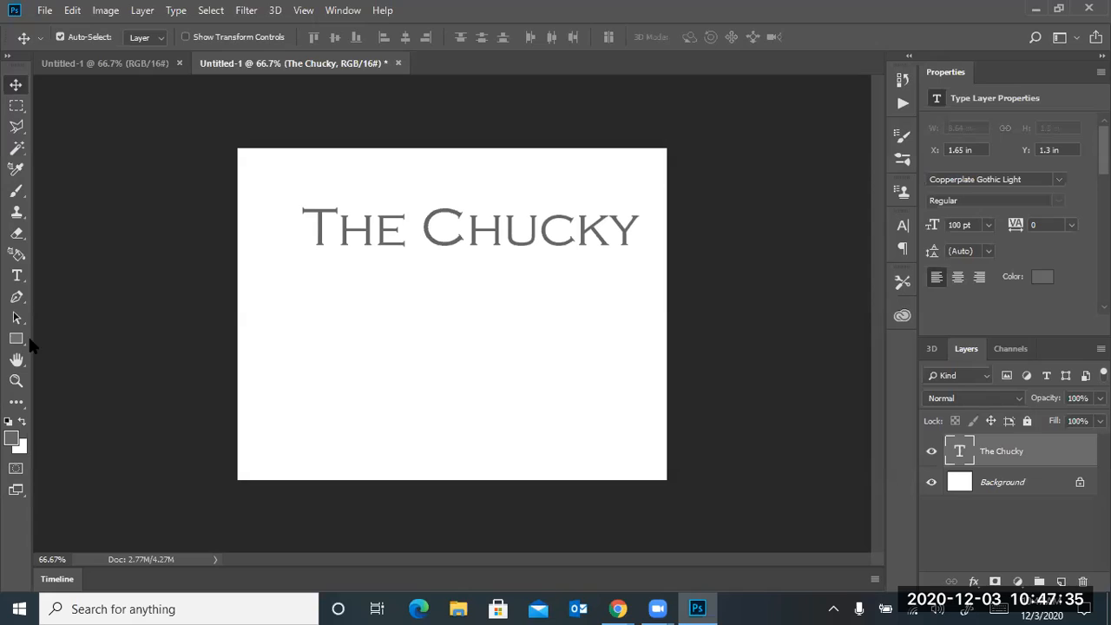
Warp the "The Chucky" text with a horizontal Arc at +50% bend and move it down inside the page
{"action": "left_click", "coordinate": [16, 275]}
{"action": "left_click", "coordinate": [336, 218]}
{"action": "left_click_drag", "start_coordinate": [337, 219], "coordinate": [641, 232]}
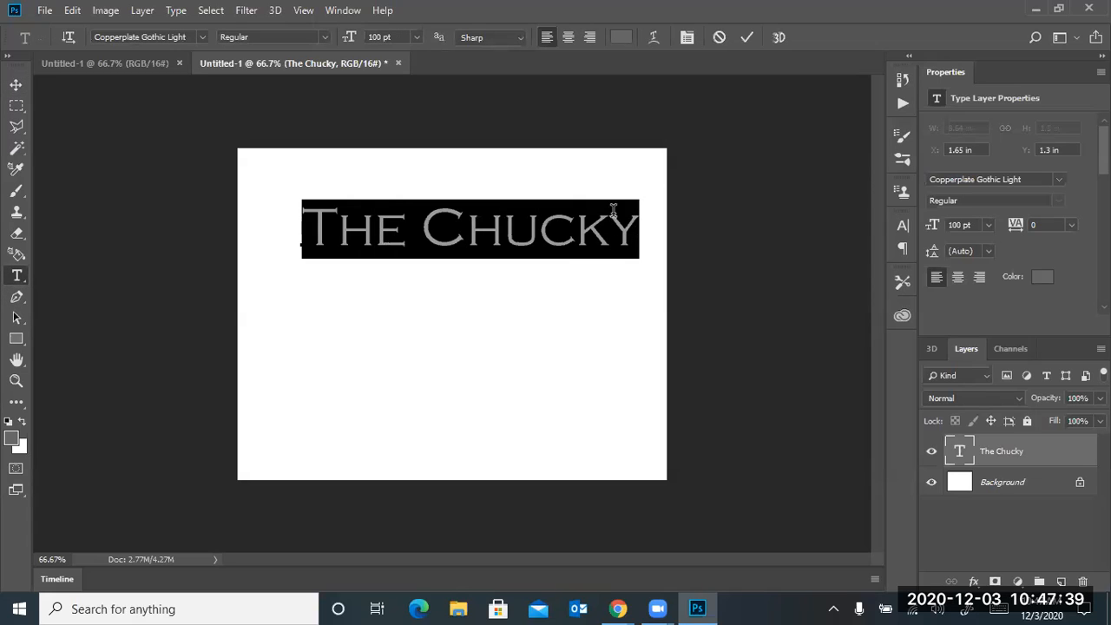
{"action": "left_click", "coordinate": [653, 36]}
{"action": "left_click", "coordinate": [738, 159]}
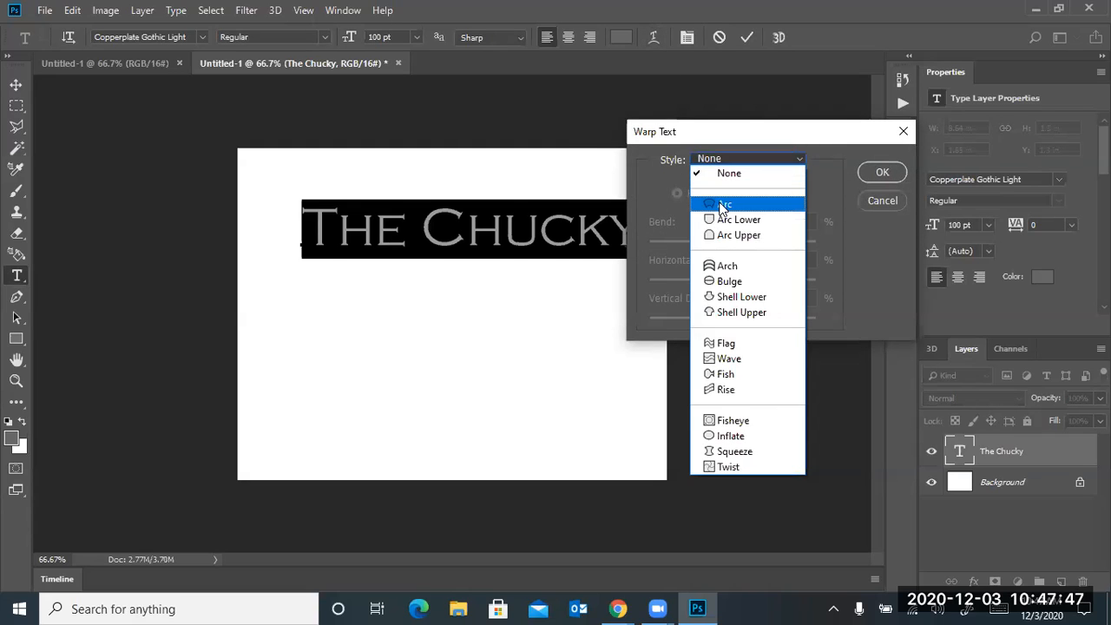
{"action": "left_click", "coordinate": [719, 206]}
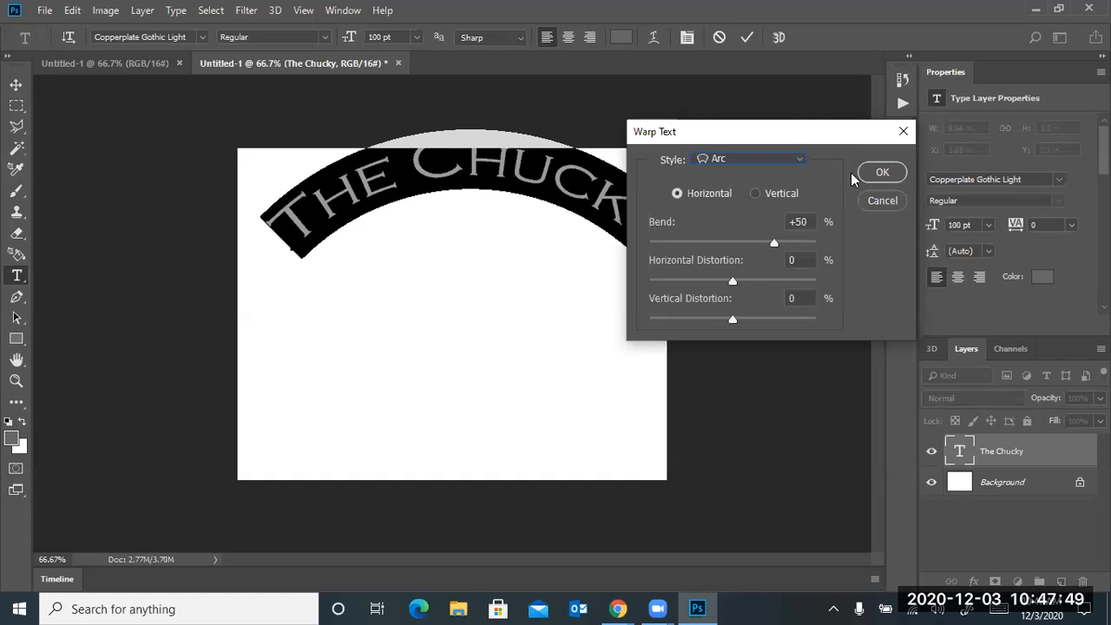
{"action": "left_click", "coordinate": [882, 173]}
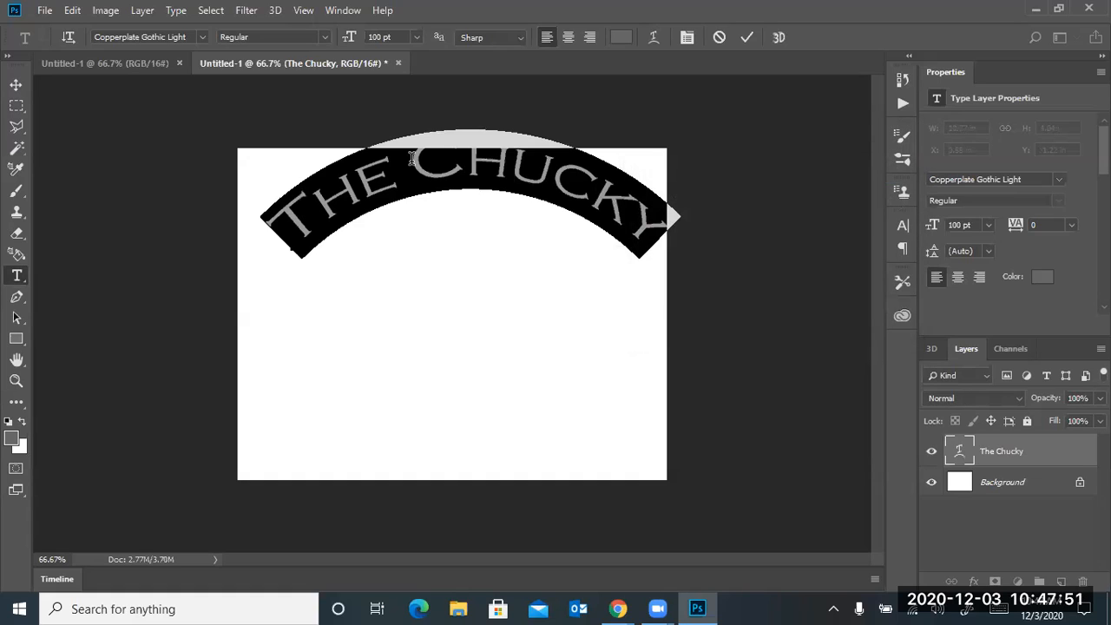
{"action": "left_click", "coordinate": [19, 80]}
{"action": "left_click_drag", "start_coordinate": [336, 211], "coordinate": [325, 225]}
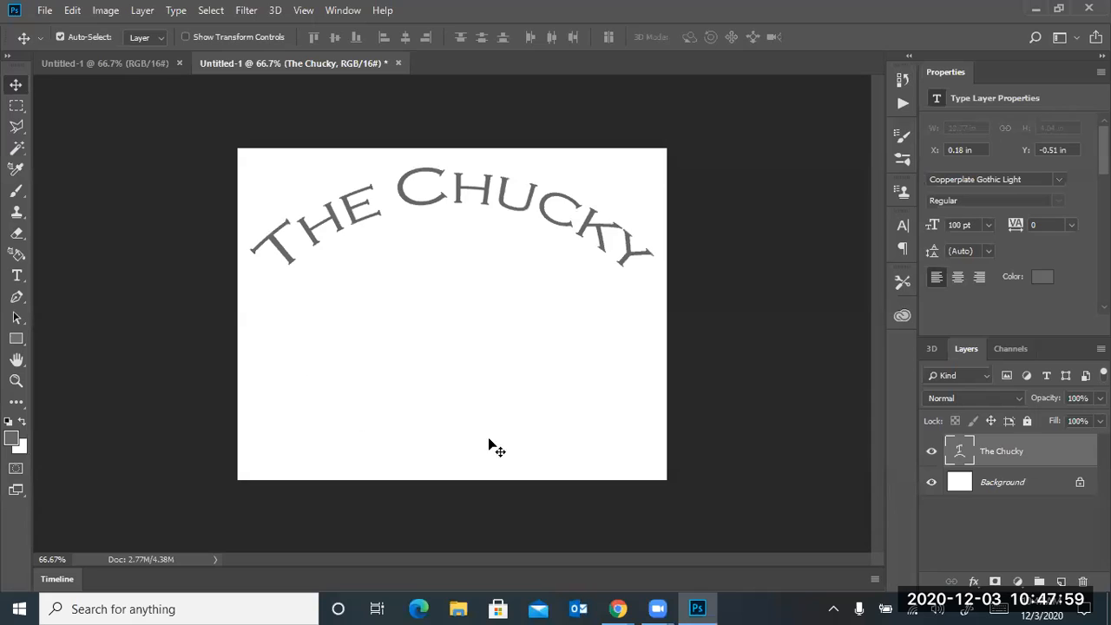
Add the text "El Pastor" below the arched title and position it in the lower half of the page
{"action": "left_click", "coordinate": [16, 275]}
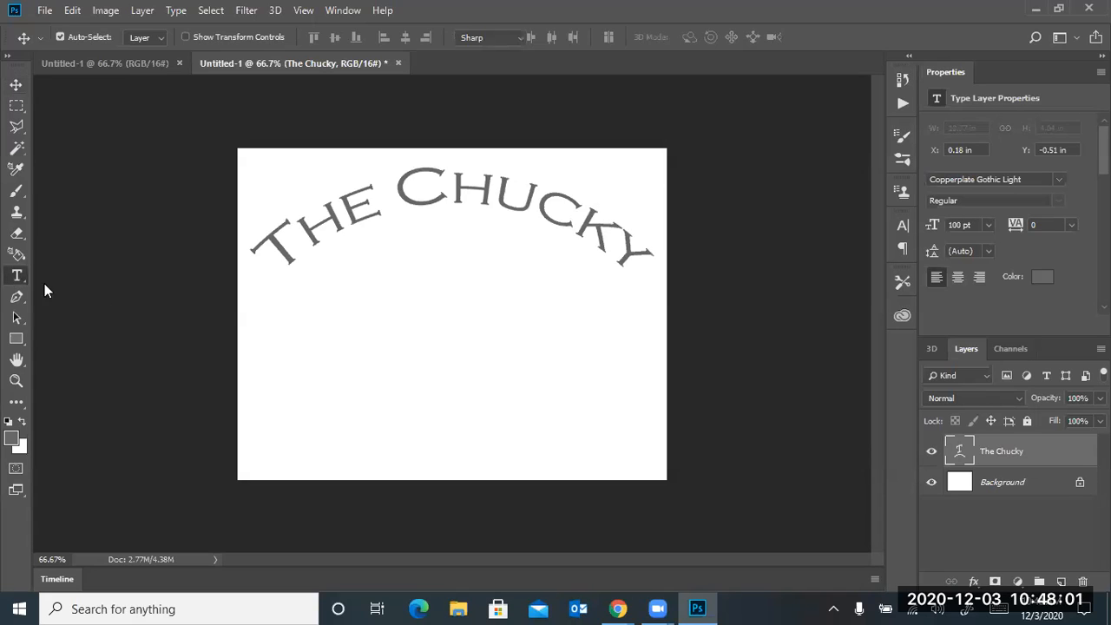
{"action": "left_click", "coordinate": [307, 365]}
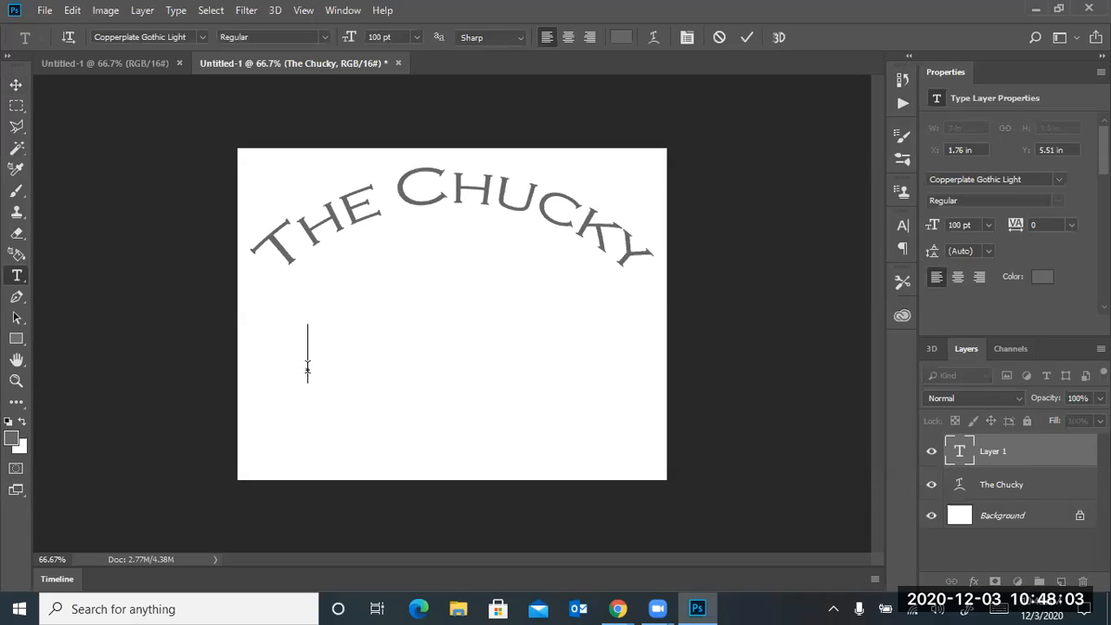
{"action": "type", "text": "El "}
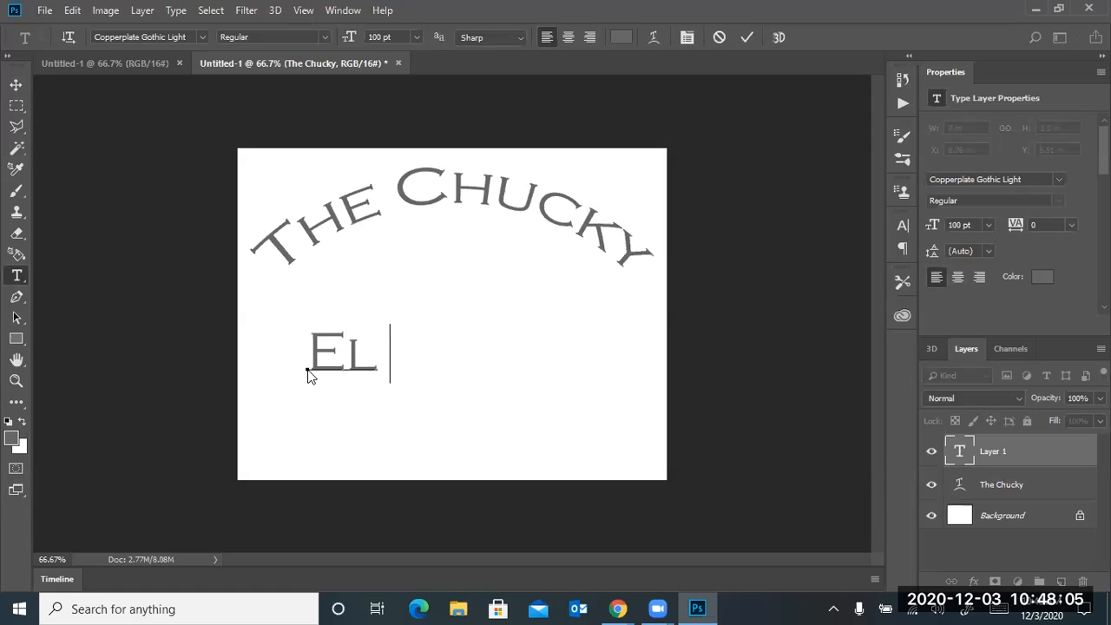
{"action": "type", "text": "Pastor"}
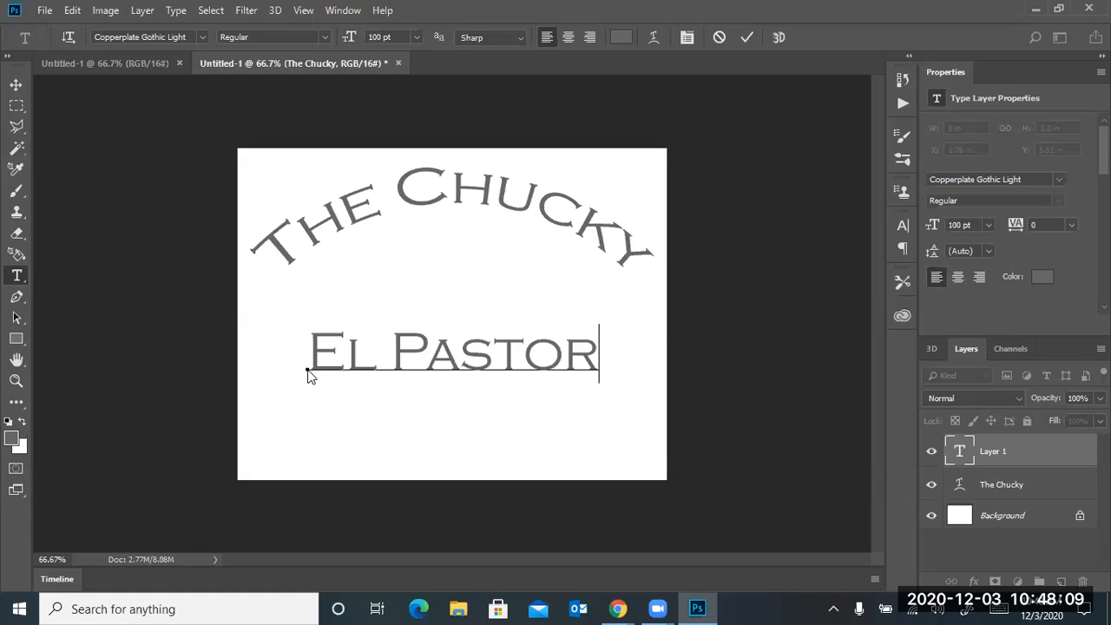
{"action": "left_click", "coordinate": [16, 85]}
{"action": "left_click_drag", "start_coordinate": [362, 375], "coordinate": [361, 381]}
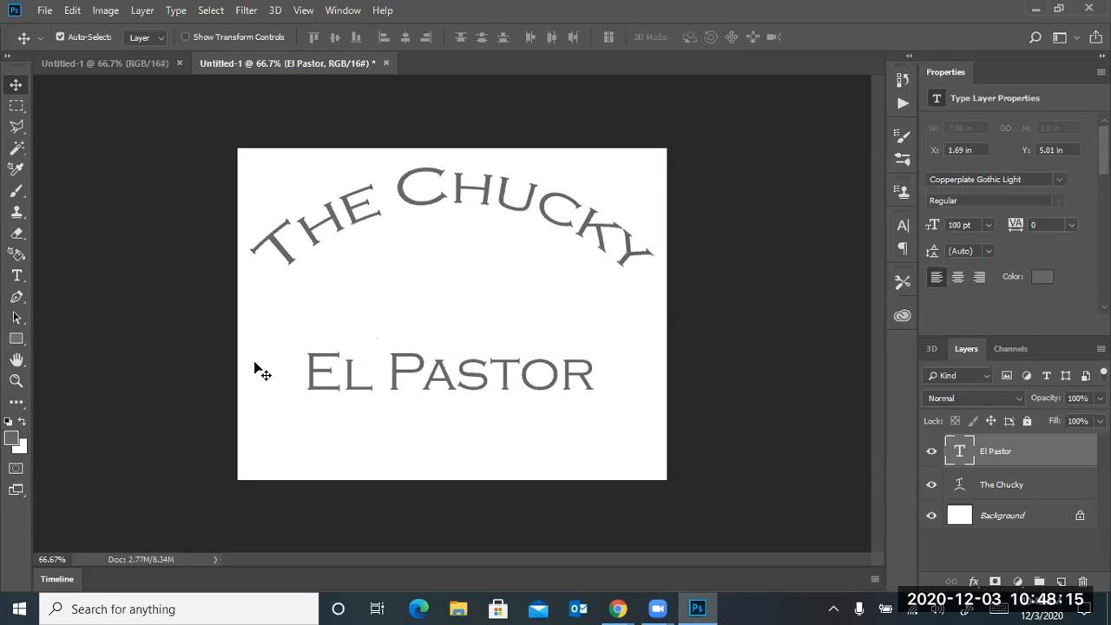
Warp the "El Pastor" text with a horizontal Arc at -41% bend so it curves downward
{"action": "left_click", "coordinate": [17, 275]}
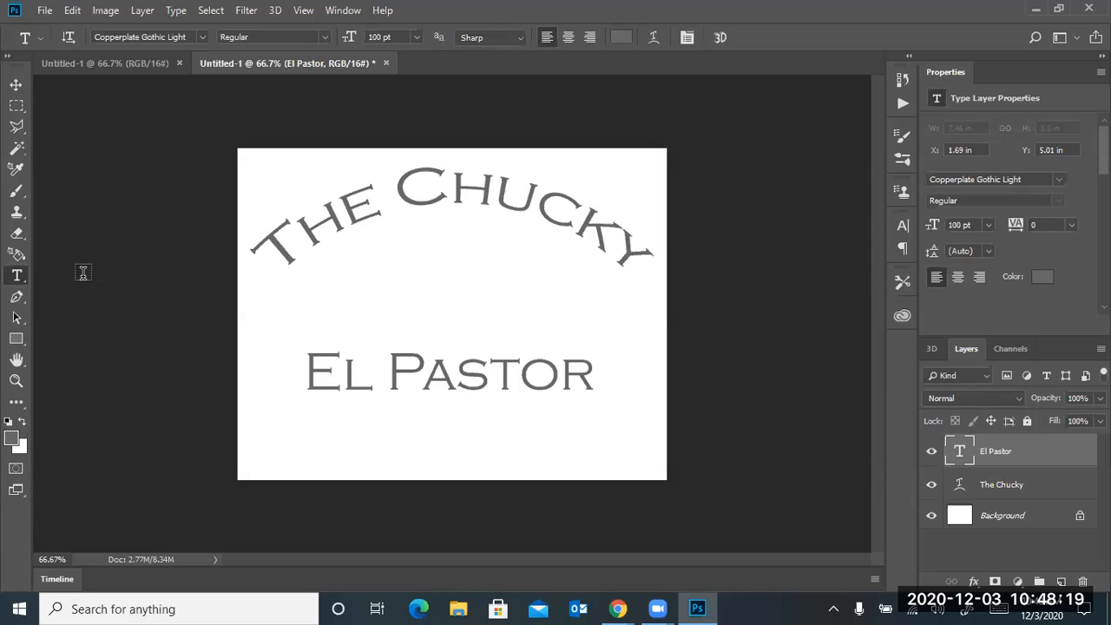
{"action": "double_click", "coordinate": [318, 374]}
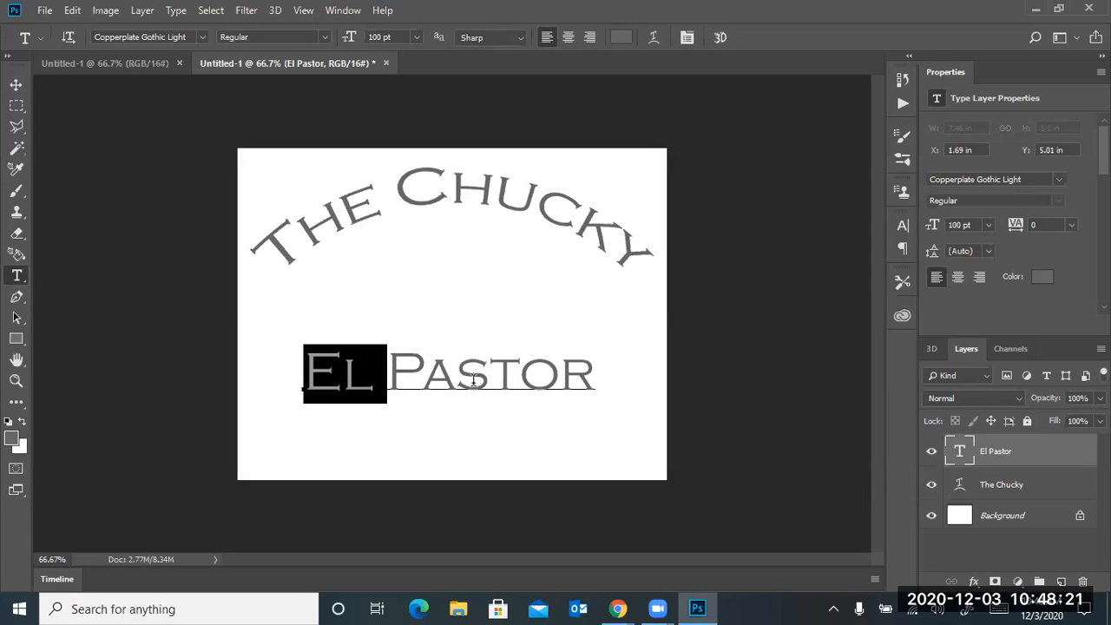
{"action": "left_click_drag", "start_coordinate": [474, 379], "coordinate": [624, 392]}
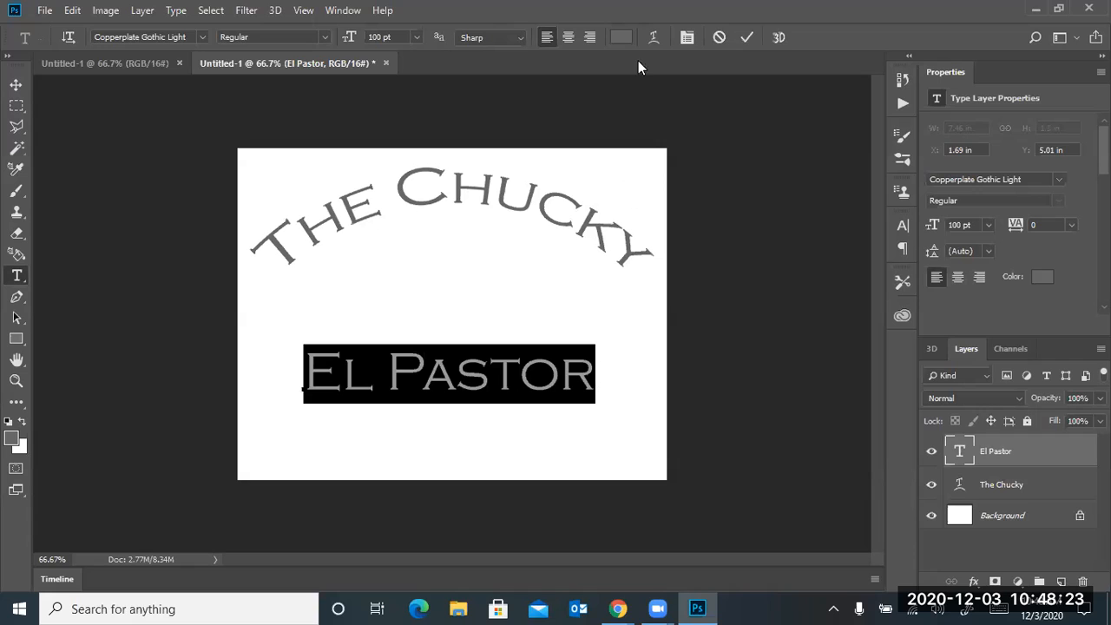
{"action": "left_click", "coordinate": [654, 39]}
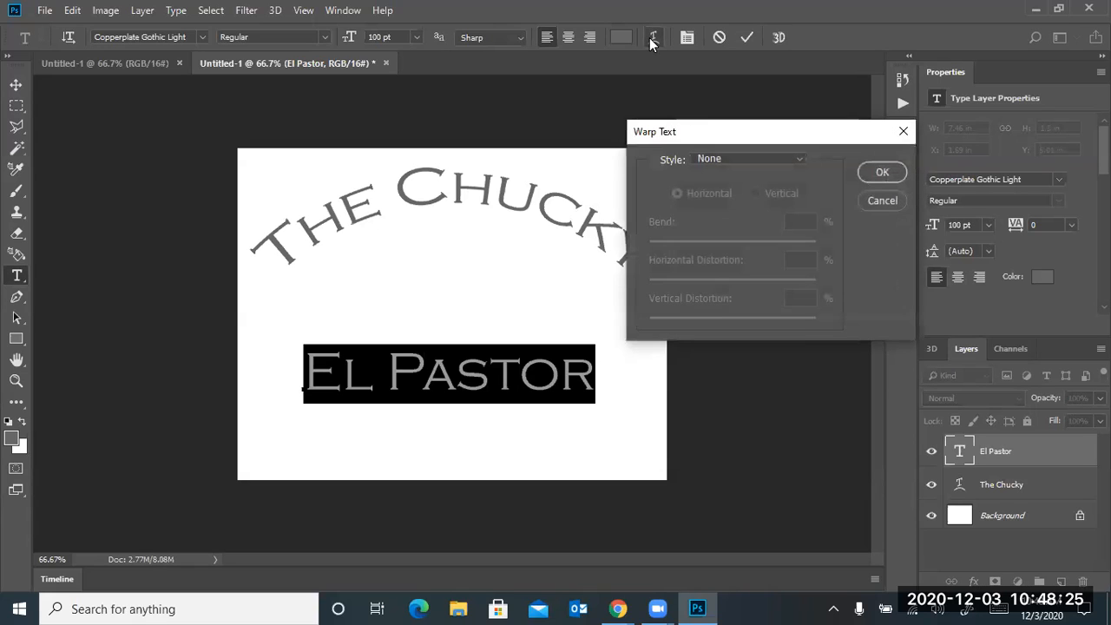
{"action": "left_click", "coordinate": [742, 159]}
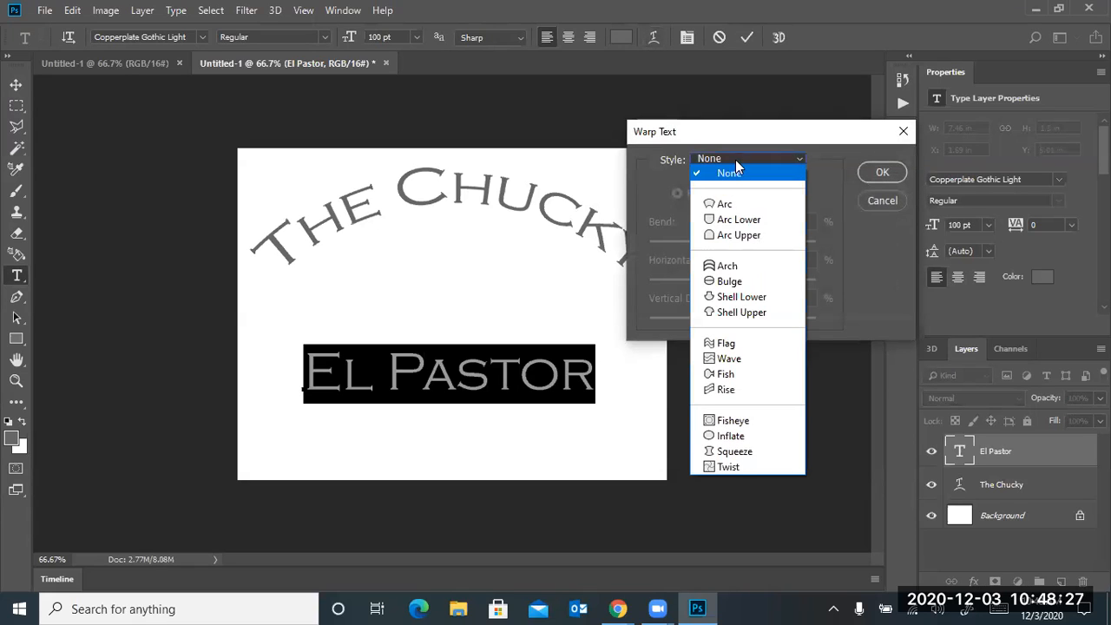
{"action": "left_click", "coordinate": [727, 205]}
{"action": "left_click_drag", "start_coordinate": [736, 244], "coordinate": [700, 247]}
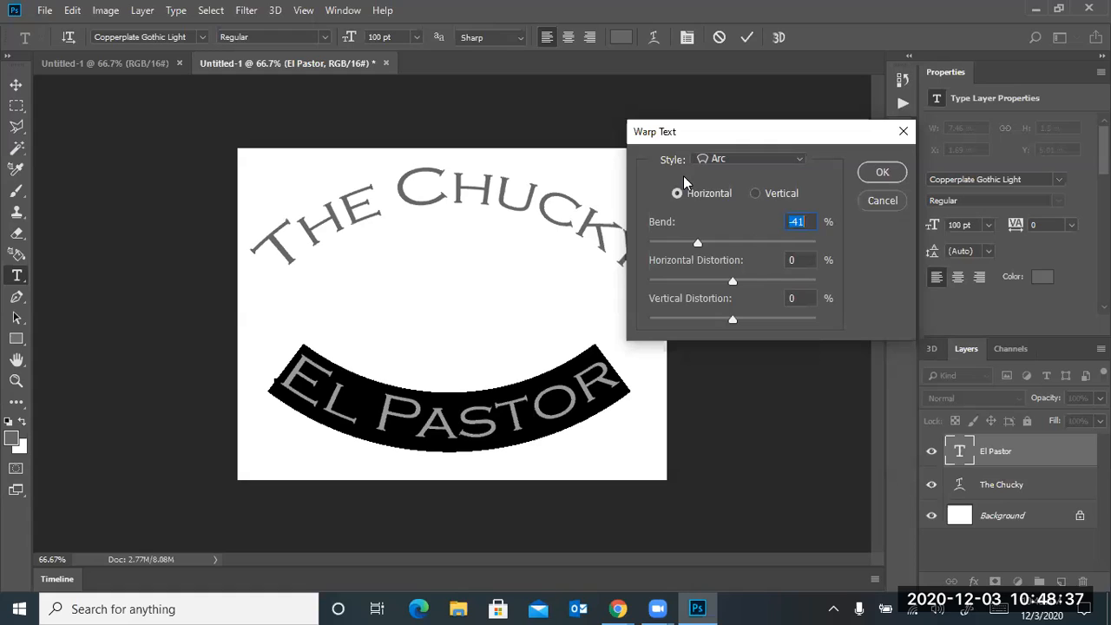
{"action": "left_click", "coordinate": [879, 175]}
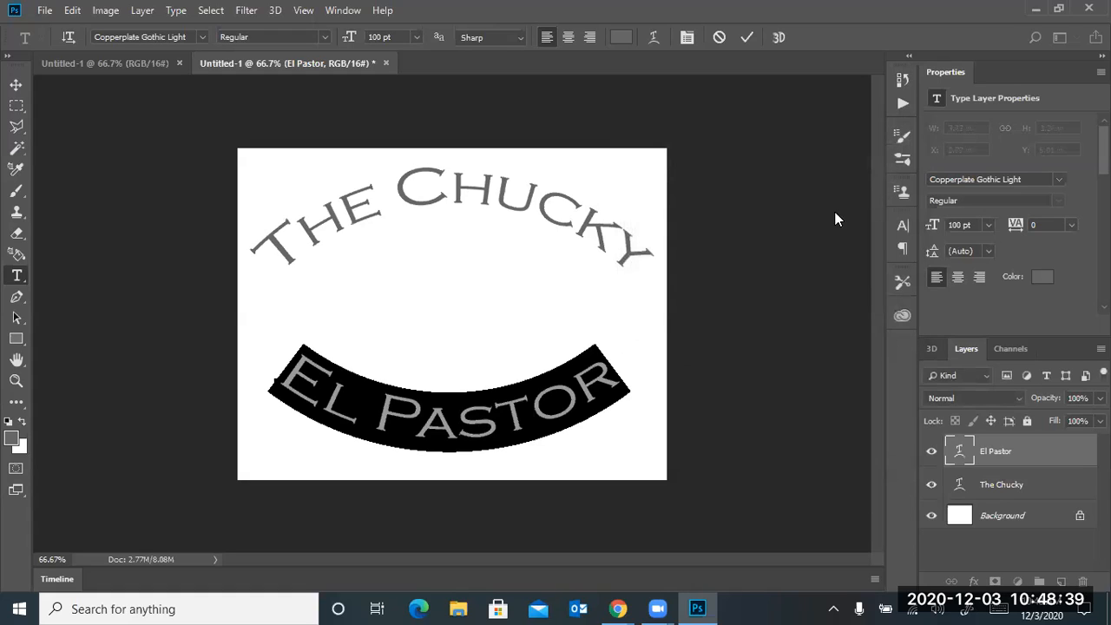
Add a black (000000) 7 px outside Stroke at 93% opacity to the "El Pastor" text
{"action": "left_click", "coordinate": [552, 382]}
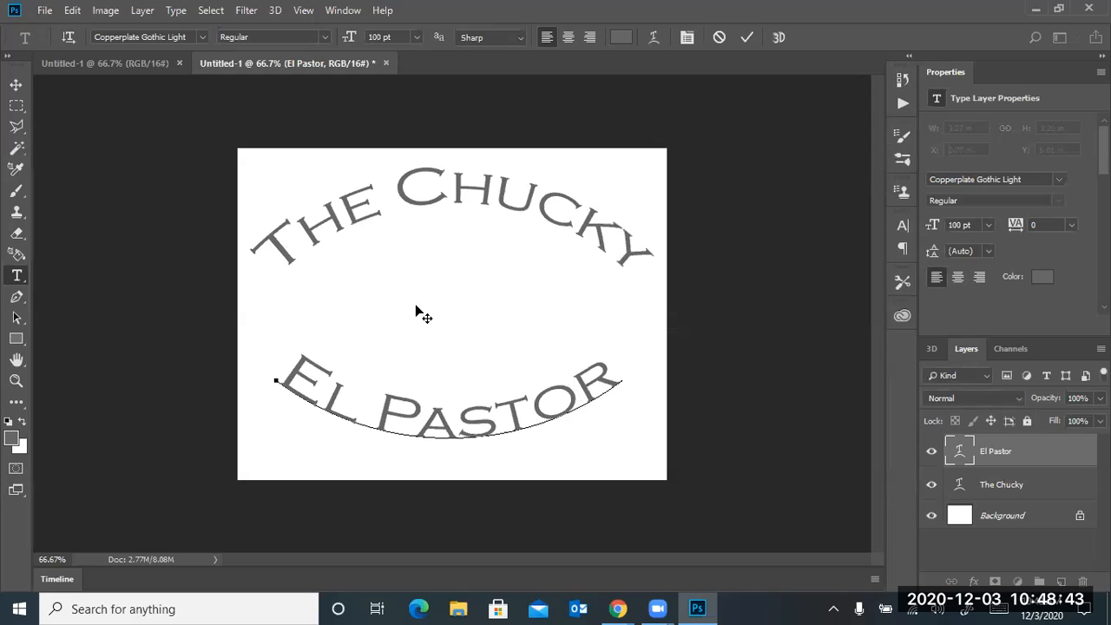
{"action": "left_click_drag", "start_coordinate": [614, 370], "coordinate": [255, 361]}
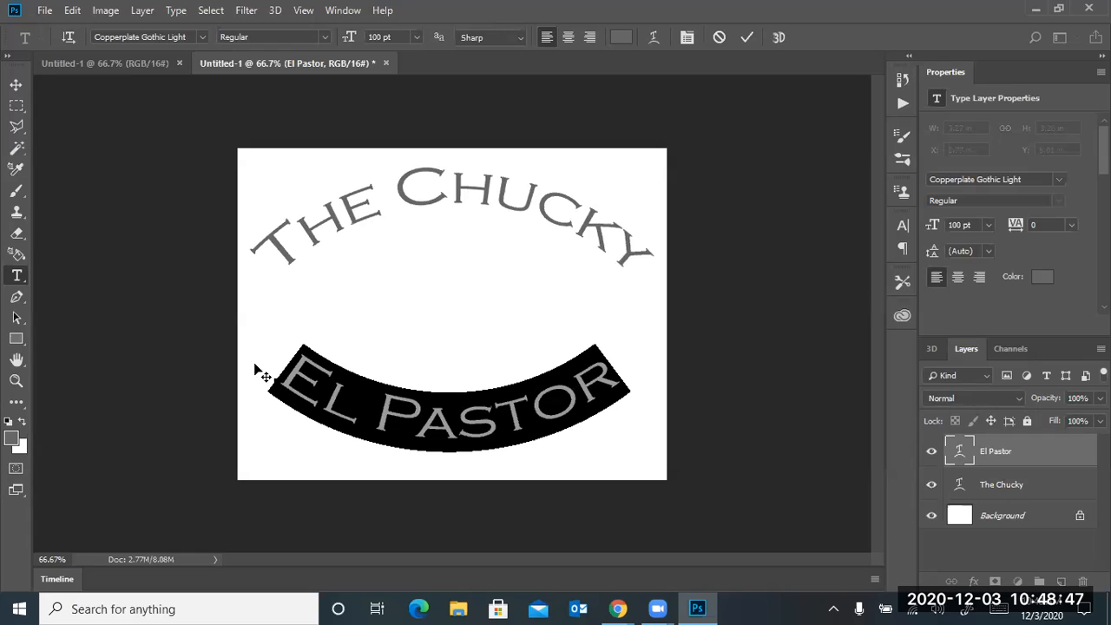
{"action": "left_click", "coordinate": [145, 10]}
{"action": "mouse_move", "coordinate": [212, 167]}
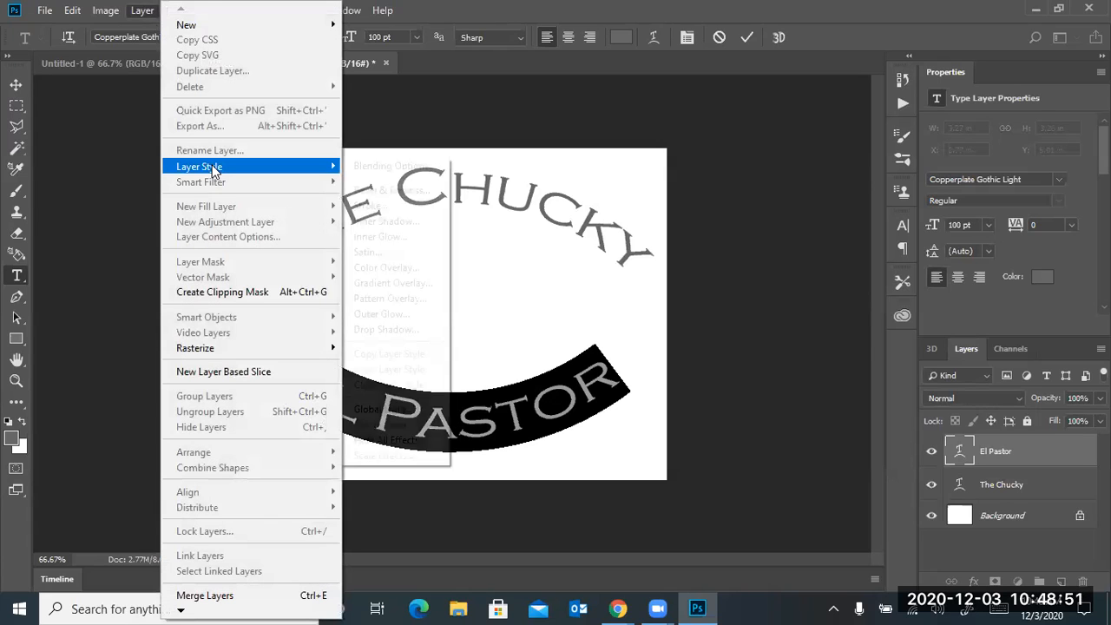
{"action": "left_click", "coordinate": [382, 207]}
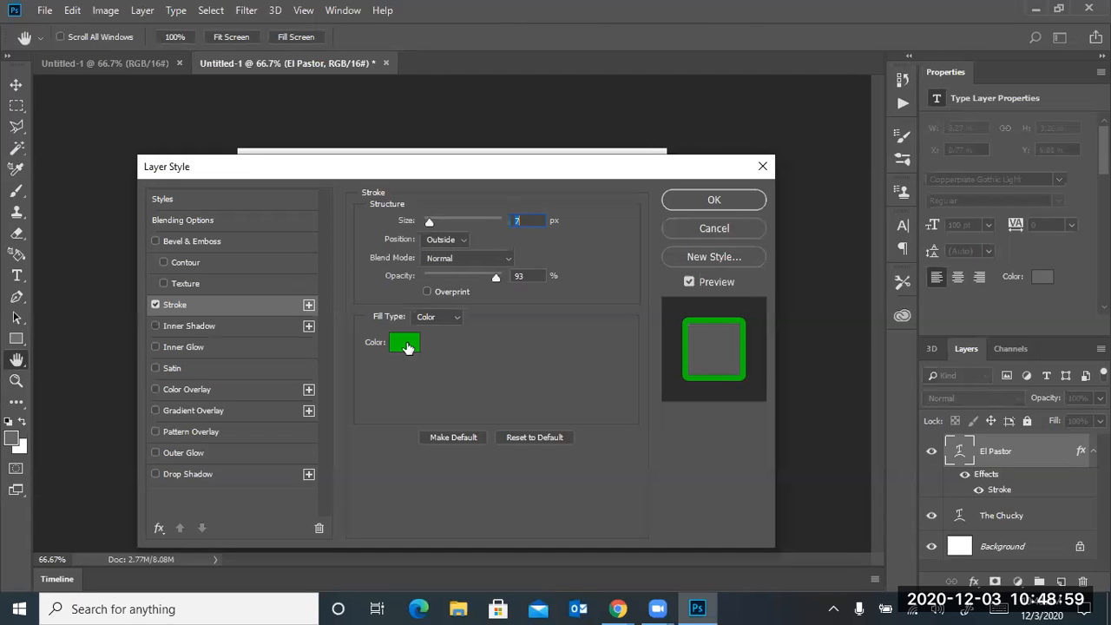
{"action": "left_click", "coordinate": [408, 347]}
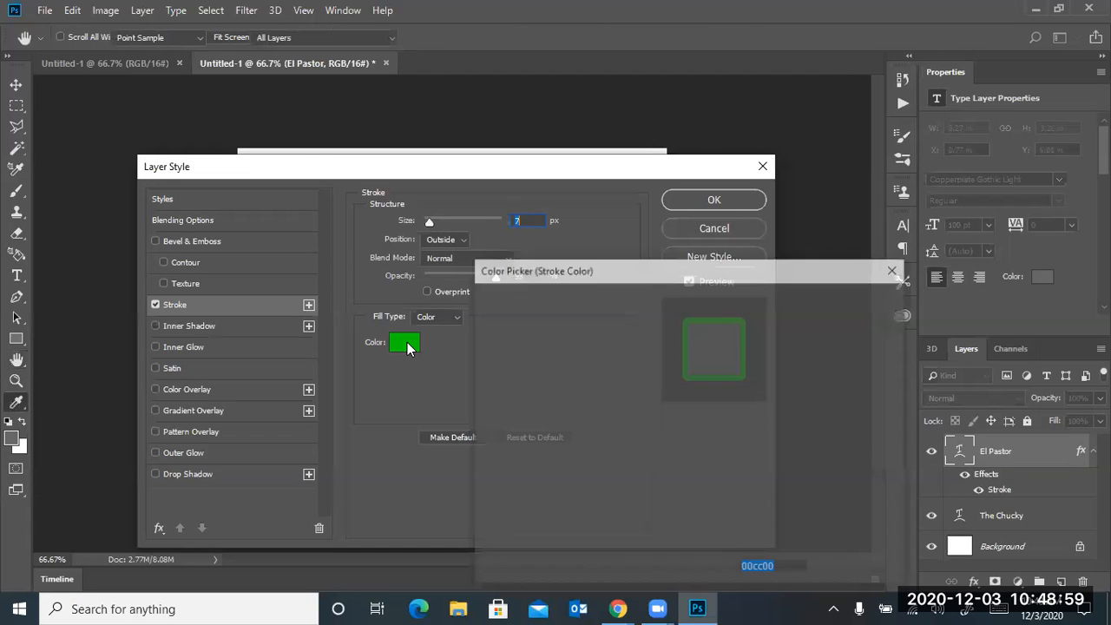
{"action": "left_click", "coordinate": [626, 504]}
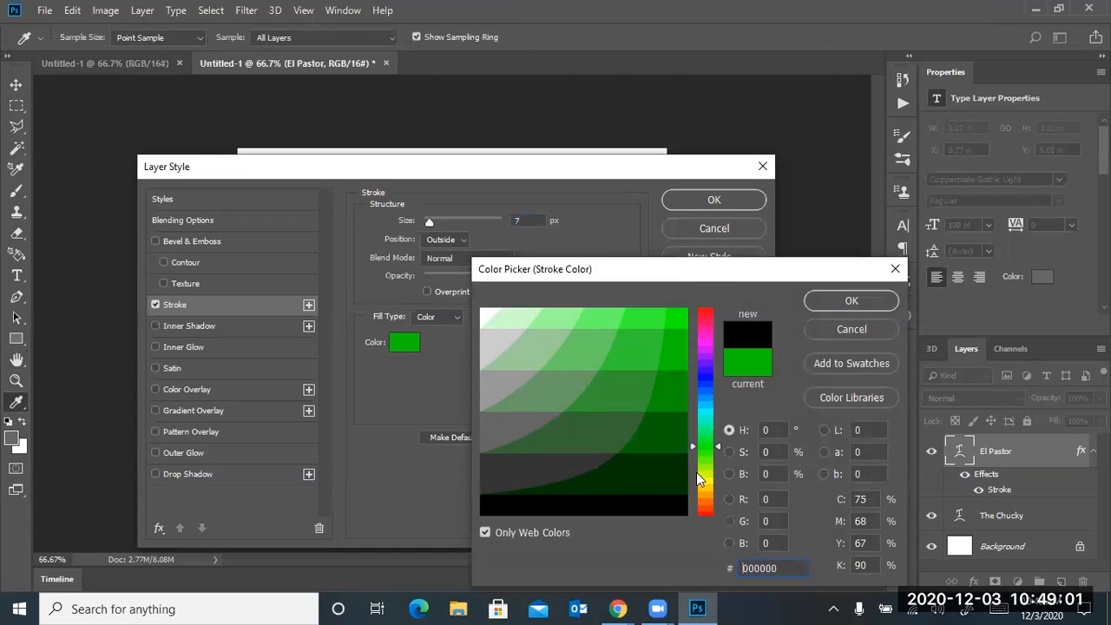
{"action": "left_click", "coordinate": [837, 300]}
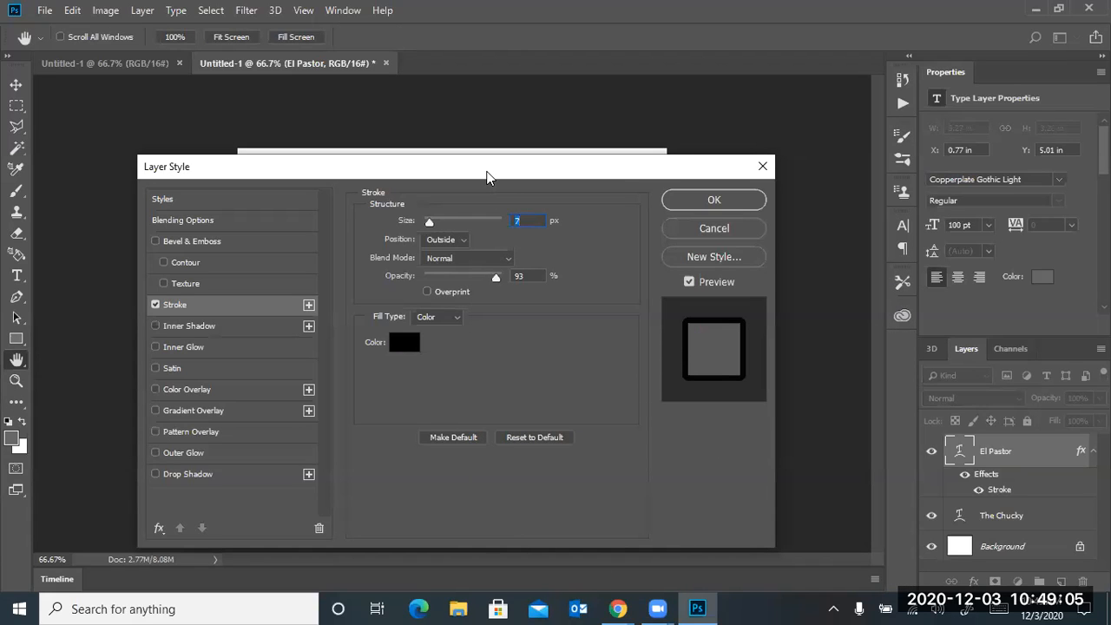
{"action": "left_click_drag", "start_coordinate": [487, 176], "coordinate": [457, 216]}
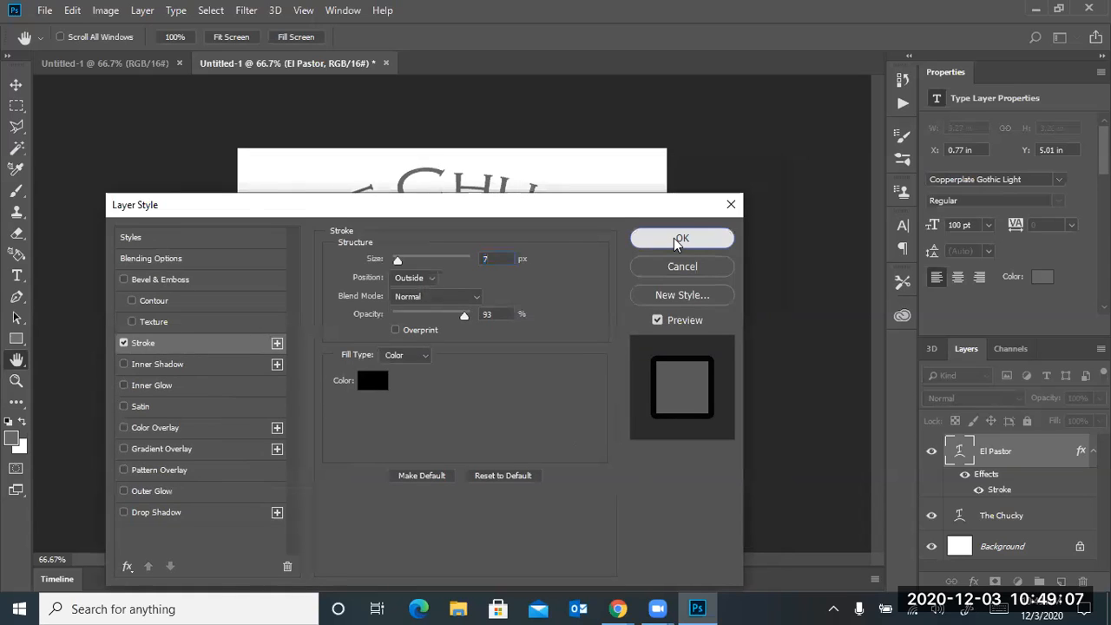
{"action": "left_click", "coordinate": [682, 238]}
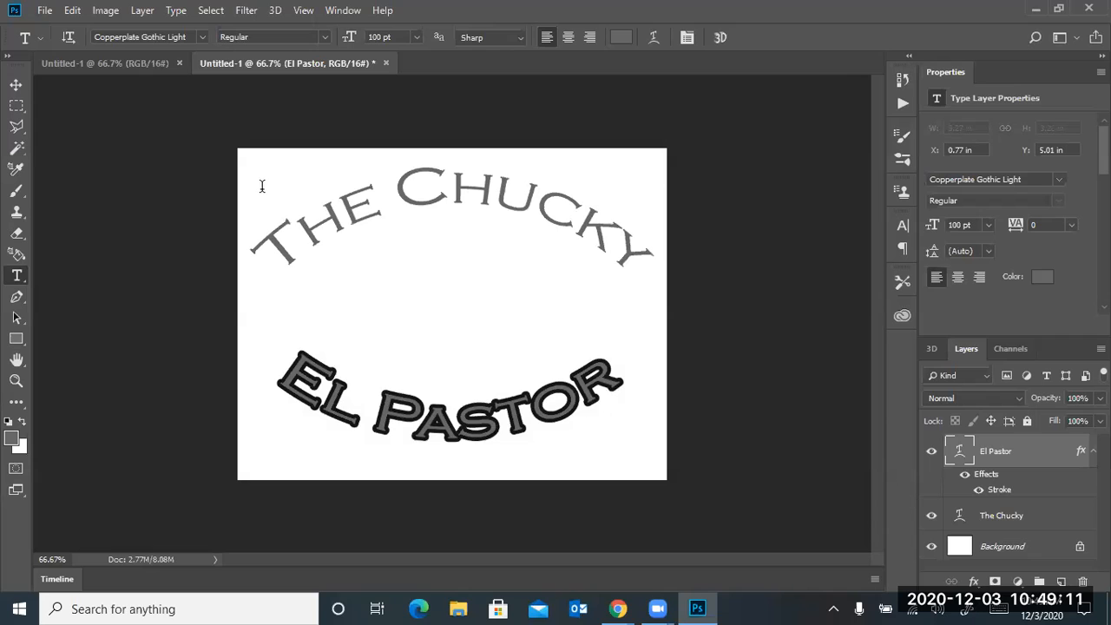
Apply the same black 7 px outside Stroke at 93% opacity to the arched "The Chucky" text
{"action": "left_click_drag", "start_coordinate": [257, 241], "coordinate": [635, 296]}
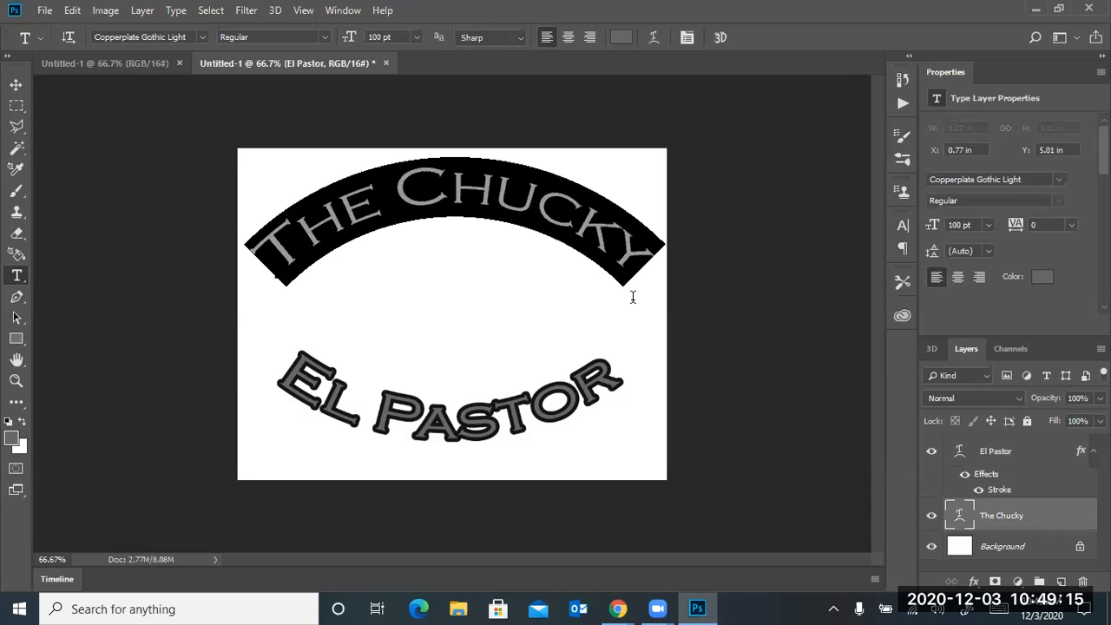
{"action": "left_click", "coordinate": [145, 11]}
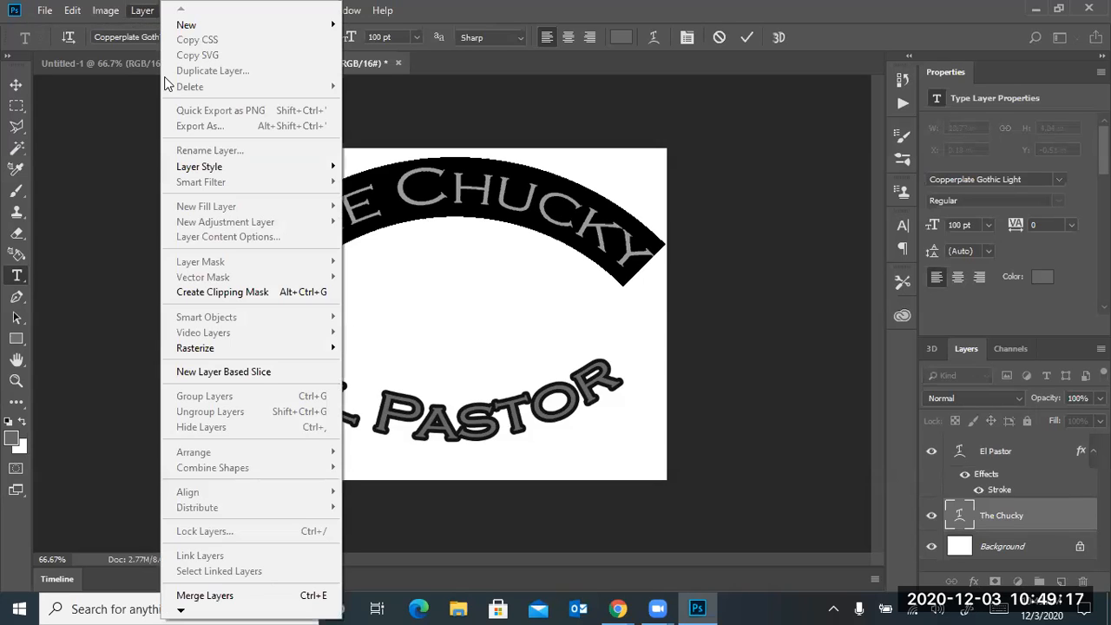
{"action": "mouse_move", "coordinate": [198, 166]}
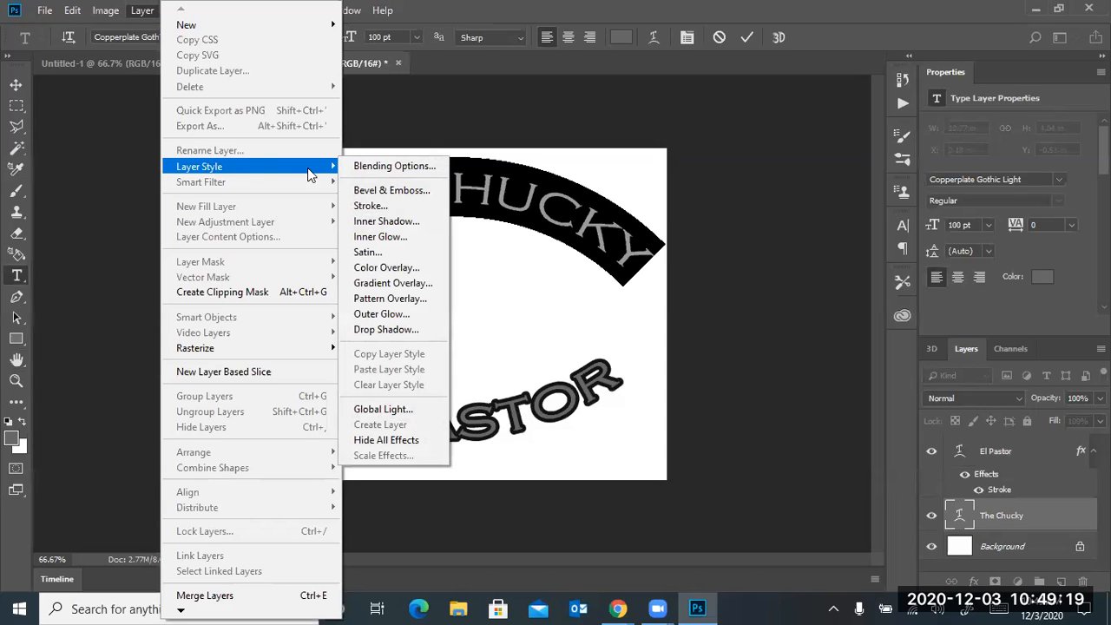
{"action": "left_click", "coordinate": [382, 208]}
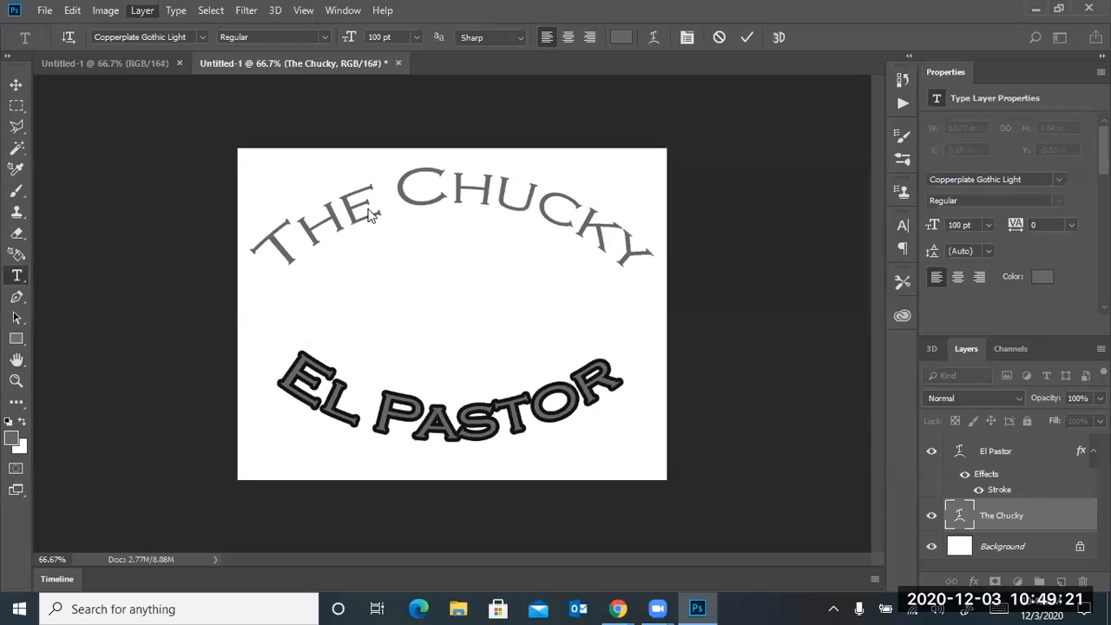
{"action": "key", "text": "h"}
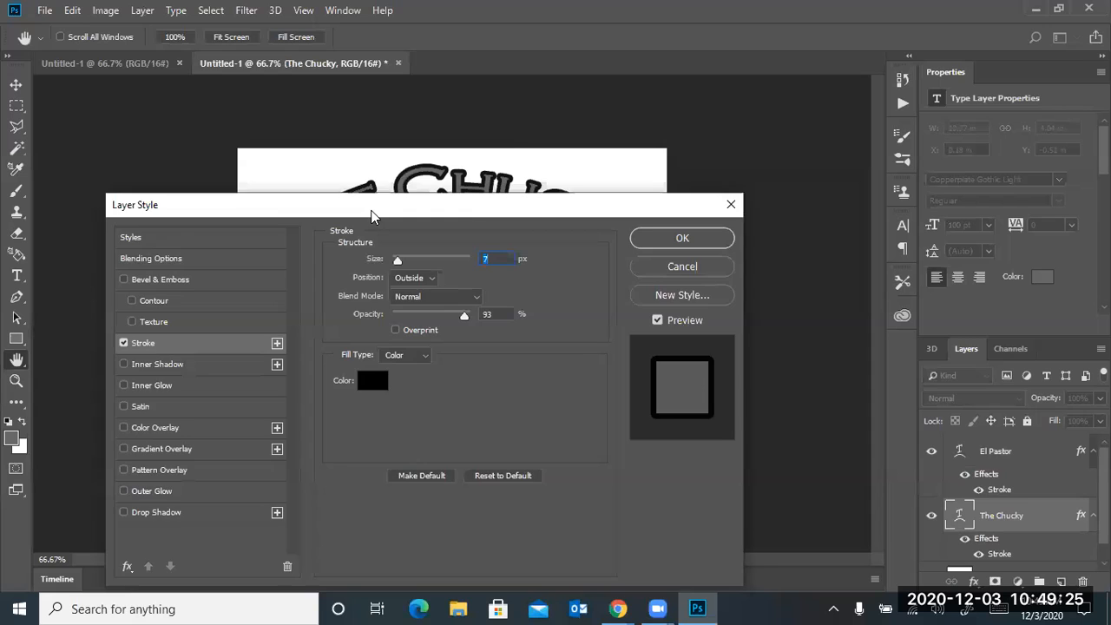
{"action": "left_click_drag", "start_coordinate": [371, 215], "coordinate": [363, 398]}
{"action": "left_click", "coordinate": [688, 423]}
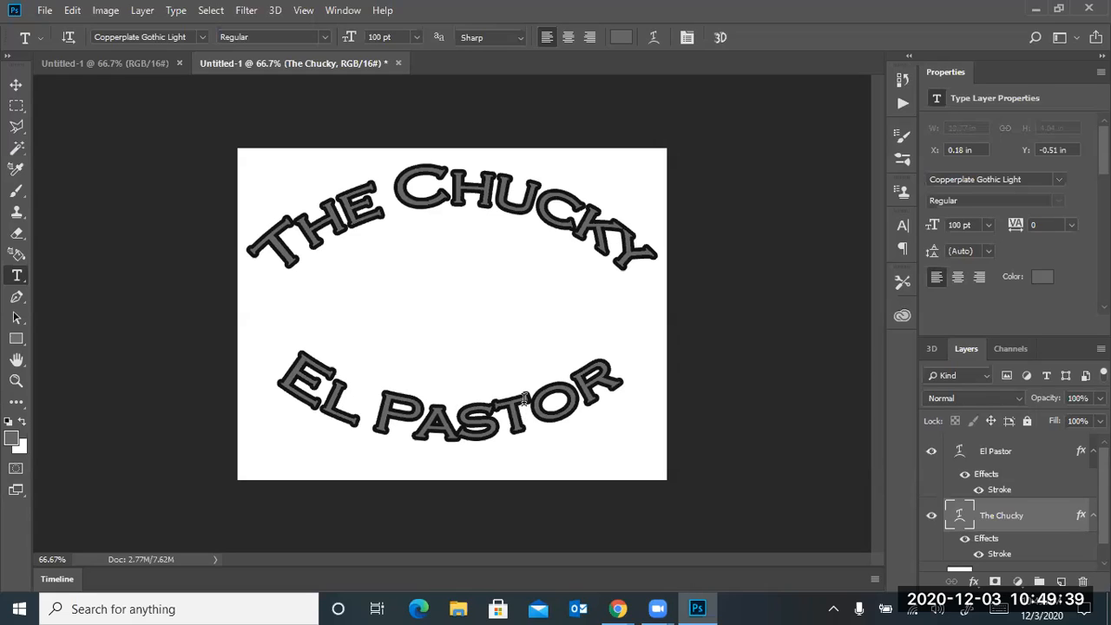
Extend the lower curved text to read "El Pastor TACO" and shift it left toward the page edge
{"action": "left_click", "coordinate": [603, 378]}
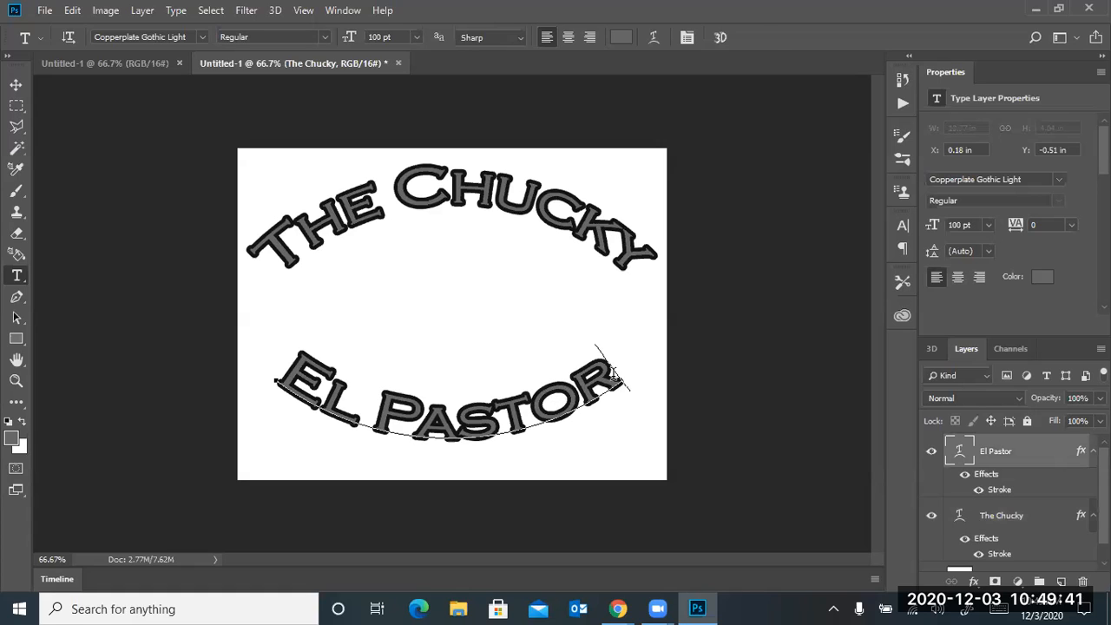
{"action": "type", "text": "T"}
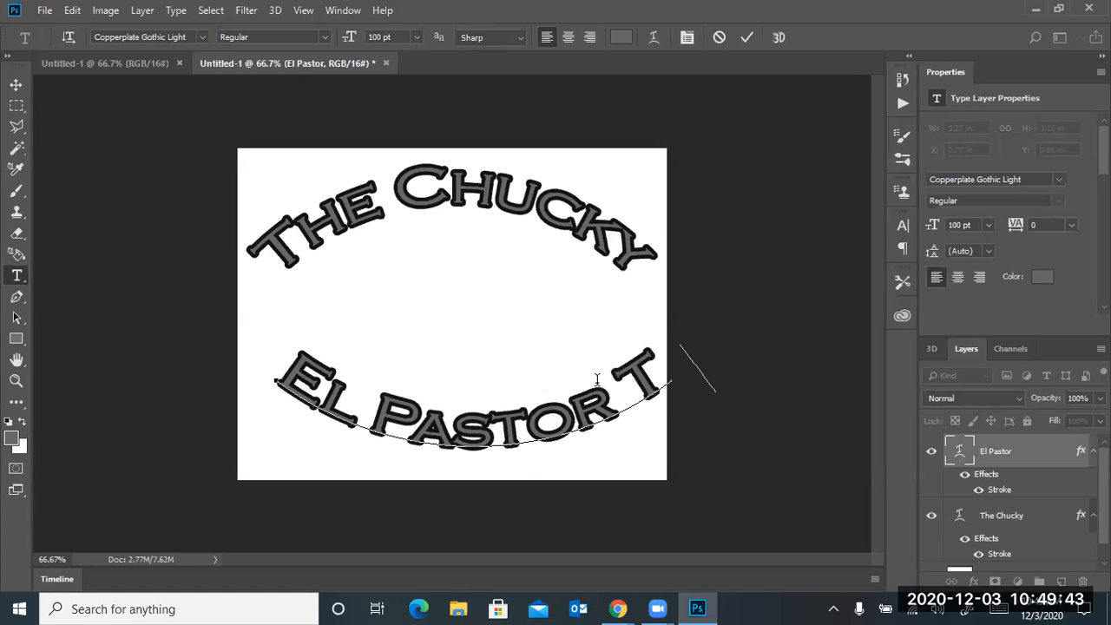
{"action": "type", "text": "aco"}
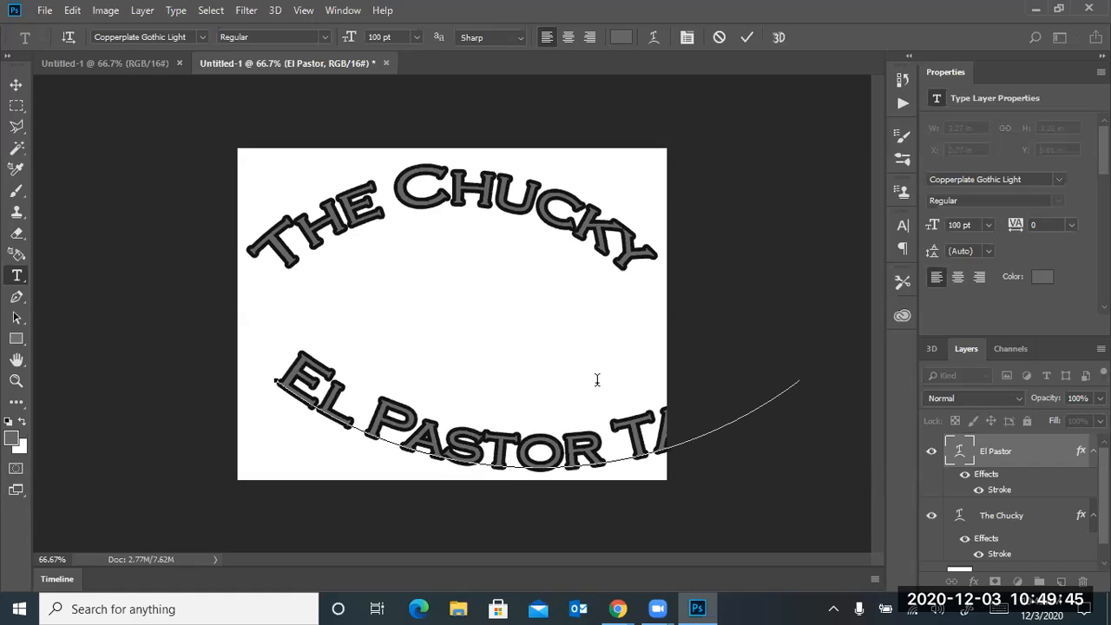
{"action": "left_click", "coordinate": [16, 85]}
{"action": "left_click_drag", "start_coordinate": [340, 402], "coordinate": [276, 401]}
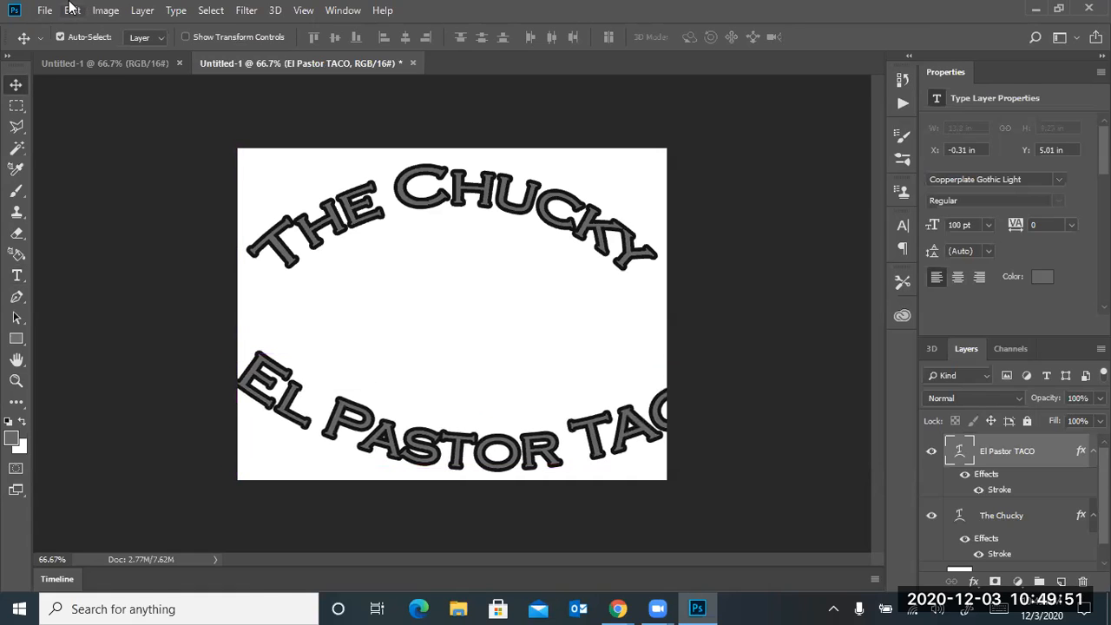
Free Transform the "El Pastor TACO" text to about 76% width and center it within the lower part of the page
{"action": "left_click", "coordinate": [72, 9]}
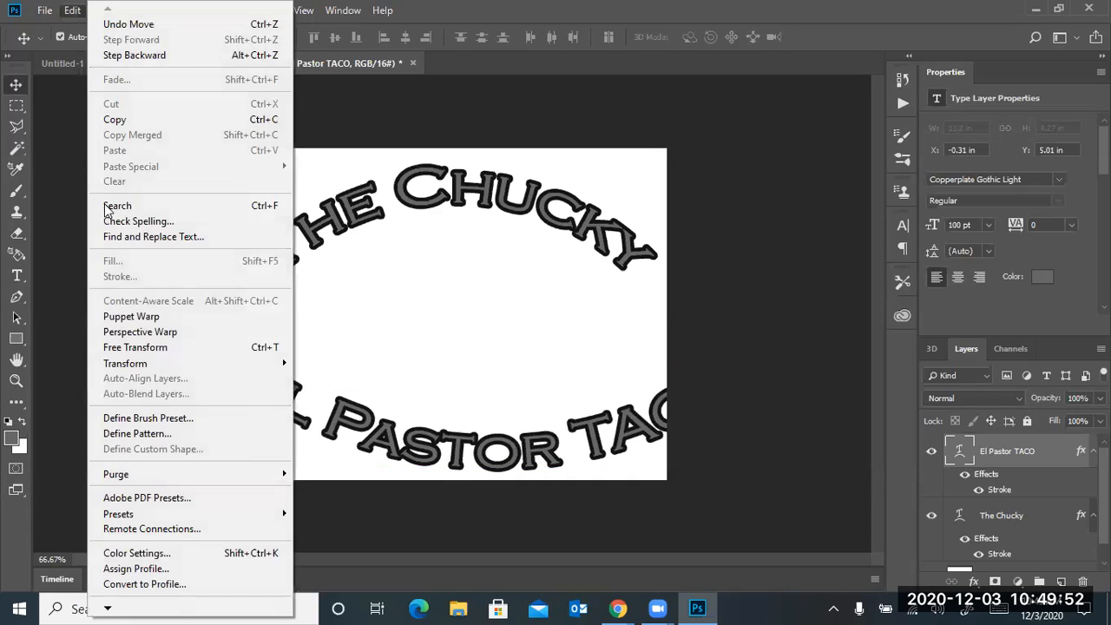
{"action": "left_click", "coordinate": [129, 347]}
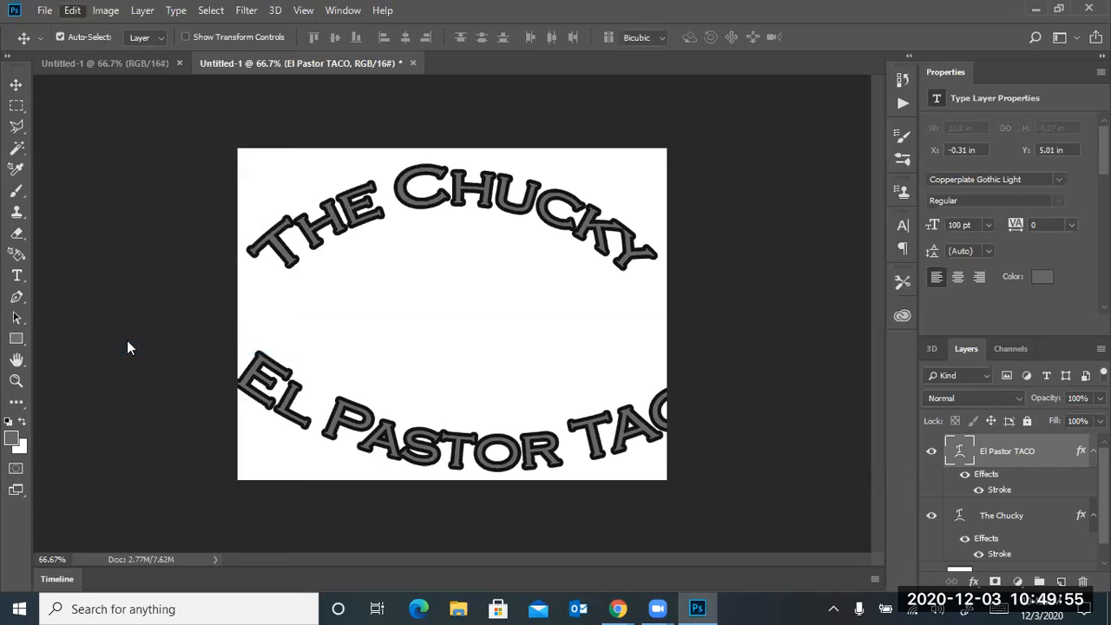
{"action": "left_click_drag", "start_coordinate": [226, 428], "coordinate": [356, 427]}
{"action": "left_click_drag", "start_coordinate": [423, 420], "coordinate": [345, 406]}
{"action": "mouse_move", "coordinate": [433, 441]}
{"action": "left_mouse_down"}
{"action": "mouse_move", "coordinate": [460, 443]}
{"action": "mouse_move", "coordinate": [437, 442]}
{"action": "mouse_move", "coordinate": [449, 445]}
{"action": "left_mouse_up"}
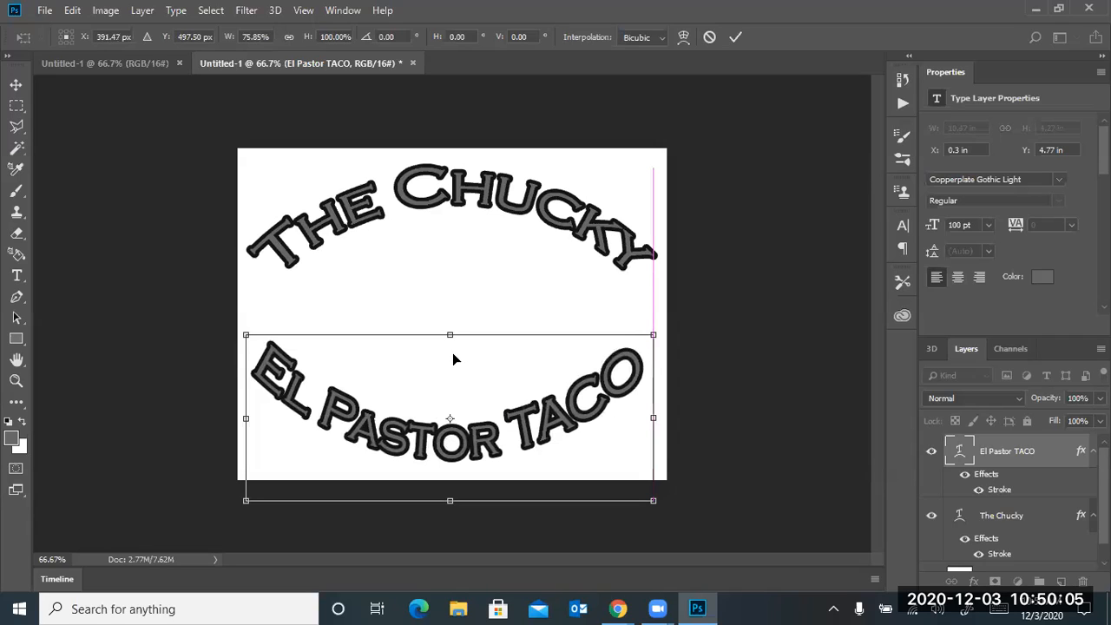
{"action": "key", "text": "Return"}
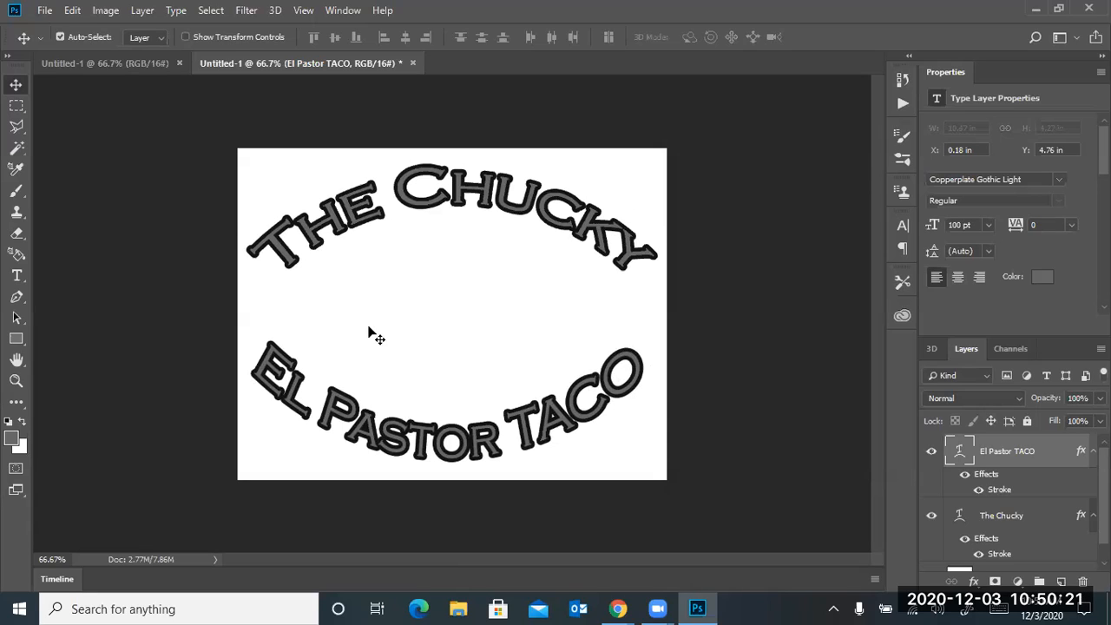
Add a Bevel & Emboss effect to the "El Pastor TACO" text and set its style to Emboss
{"action": "left_click", "coordinate": [16, 275]}
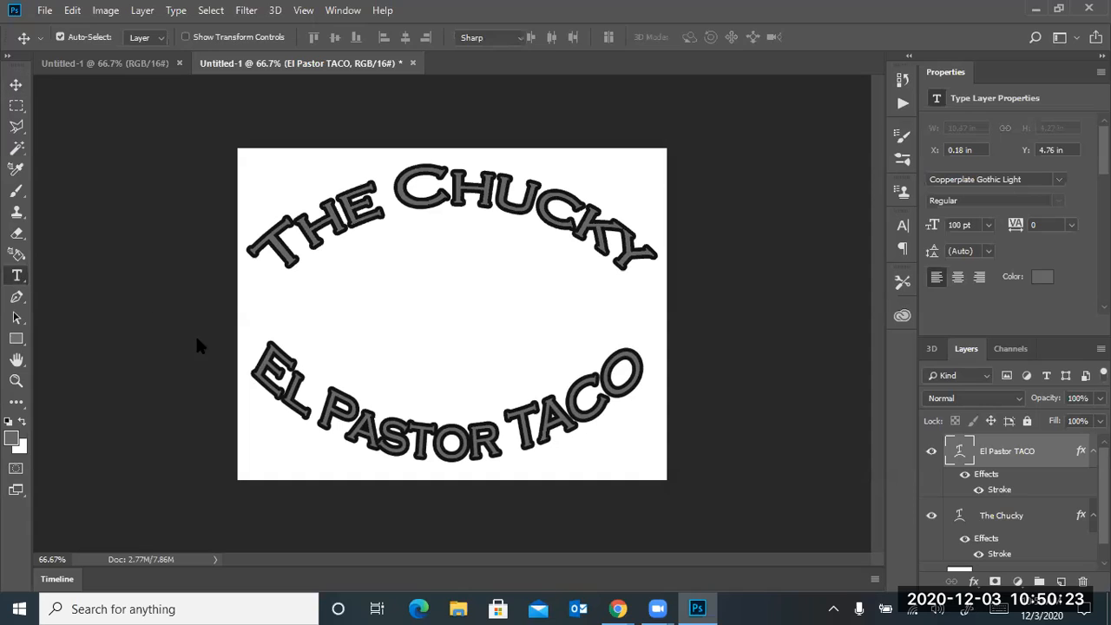
{"action": "left_click_drag", "start_coordinate": [278, 362], "coordinate": [657, 406]}
{"action": "left_click", "coordinate": [666, 405]}
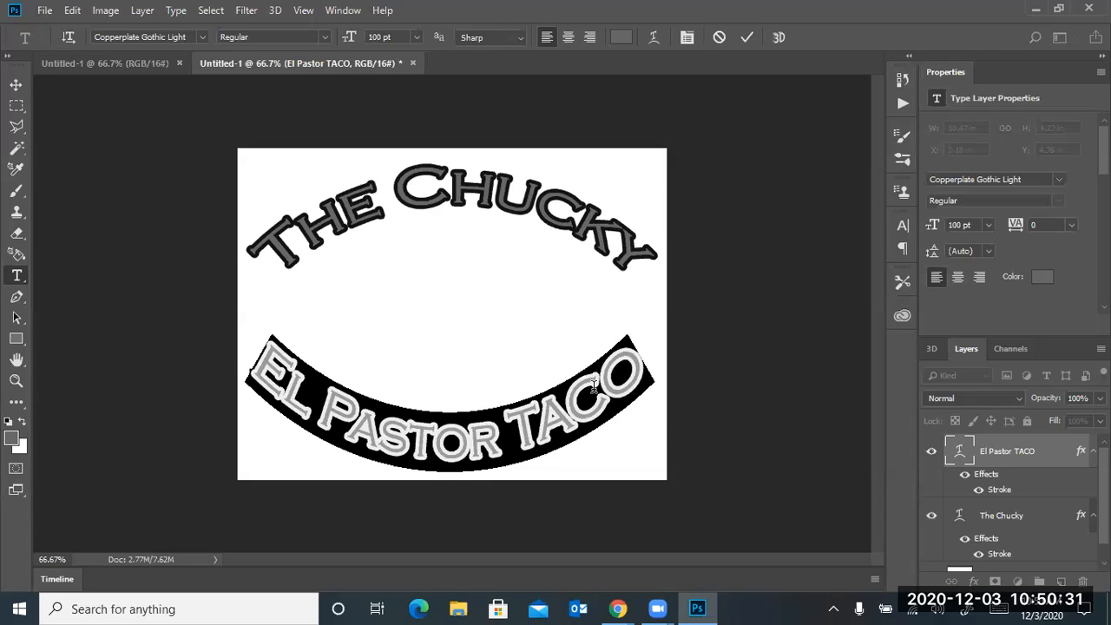
{"action": "left_click", "coordinate": [143, 10]}
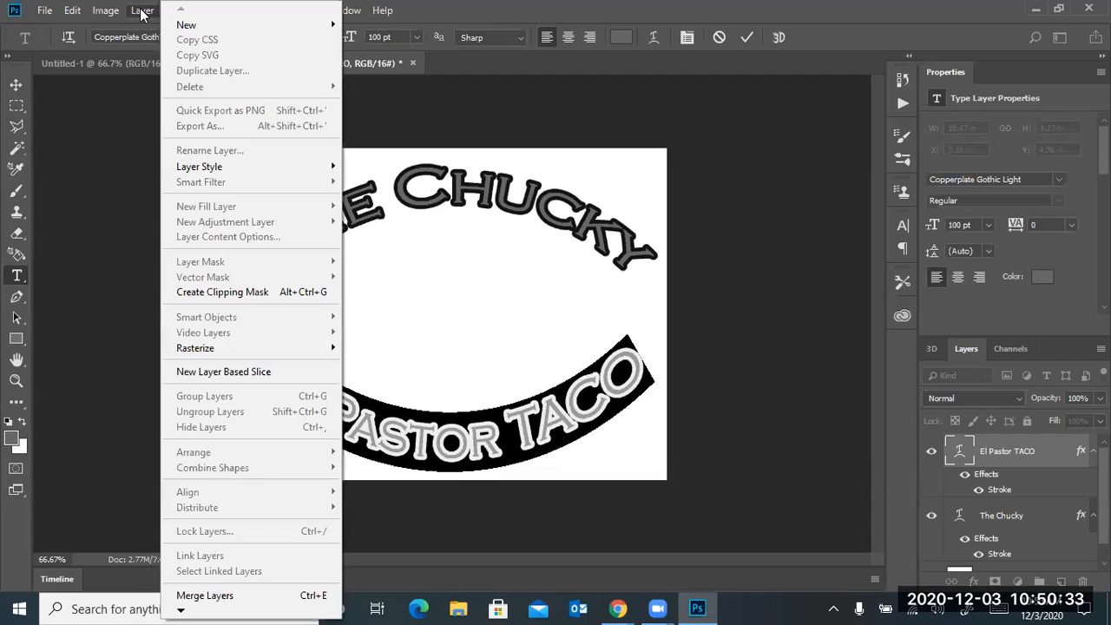
{"action": "mouse_move", "coordinate": [213, 165]}
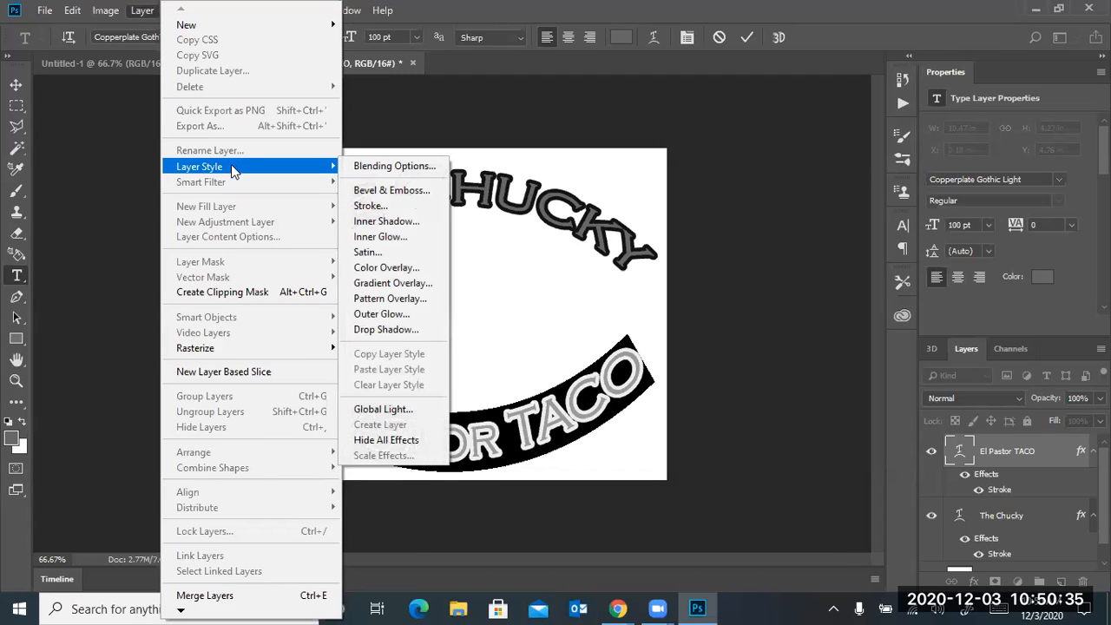
{"action": "left_click", "coordinate": [374, 190]}
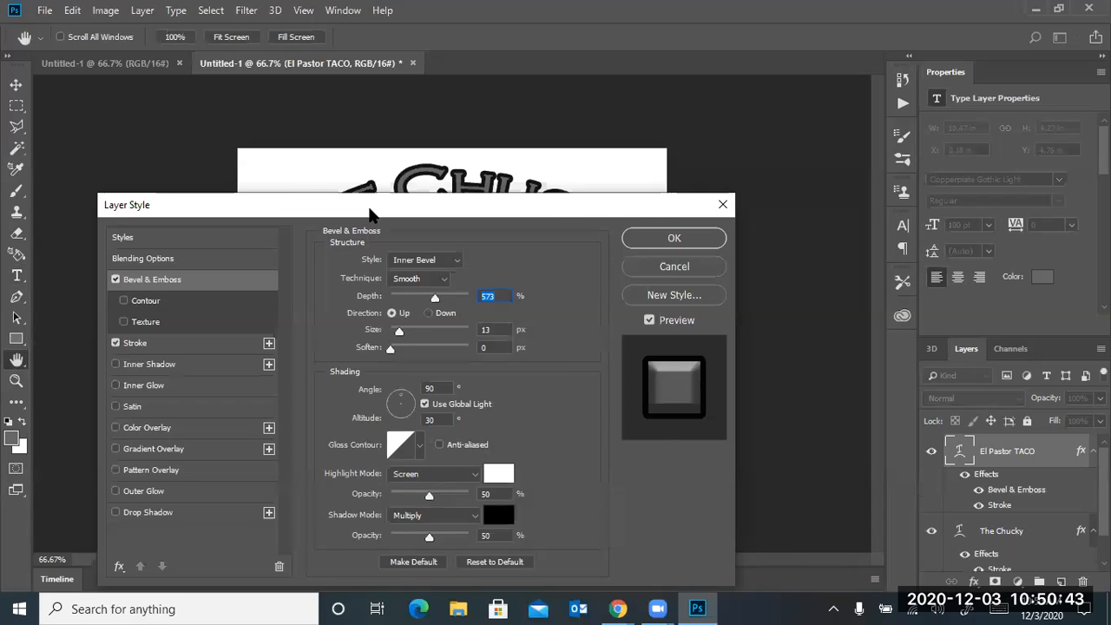
{"action": "left_click_drag", "start_coordinate": [369, 214], "coordinate": [394, 475]}
{"action": "left_click", "coordinate": [450, 521]}
{"action": "left_click", "coordinate": [440, 562]}
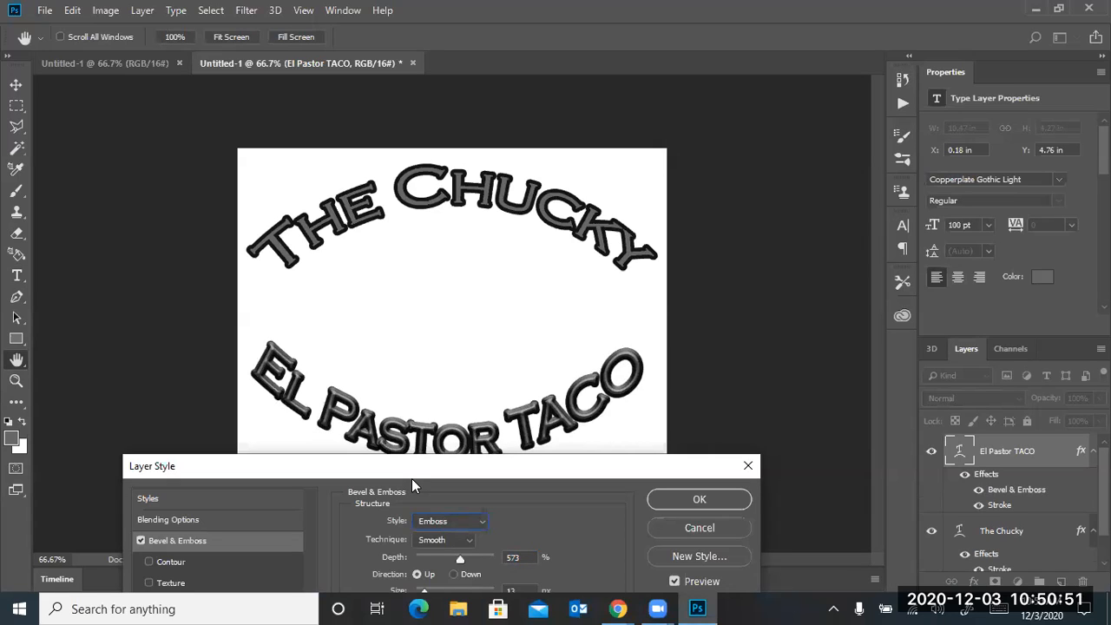
Compare the Inner Bevel and Outer Bevel styles on the "El Pastor TACO" text and apply Pillow Emboss
{"action": "left_click_drag", "start_coordinate": [412, 479], "coordinate": [794, 78]}
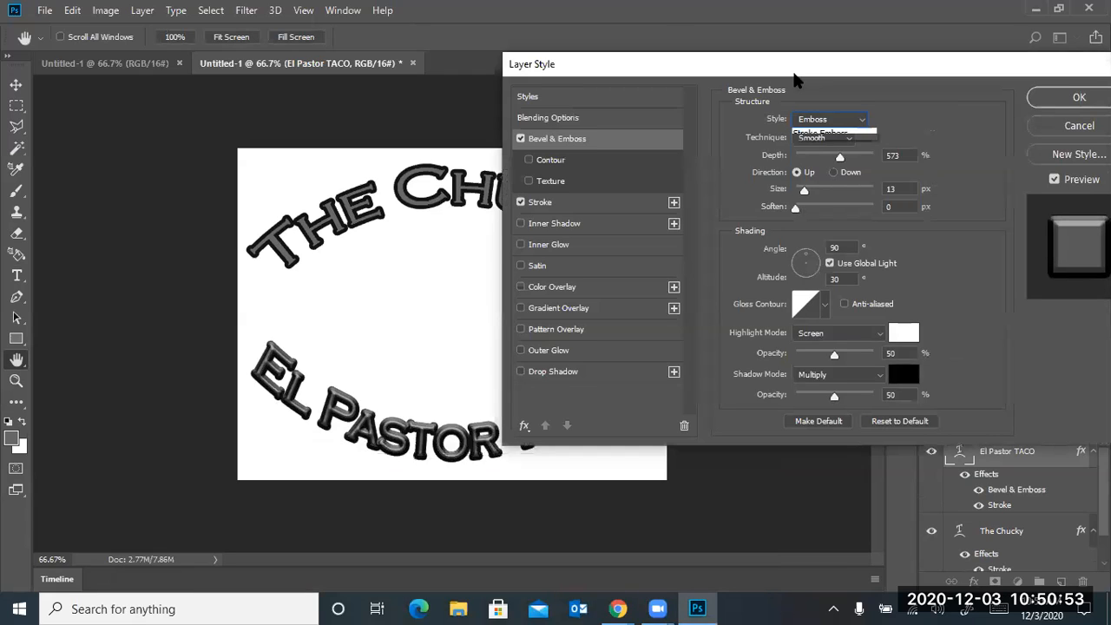
{"action": "left_click", "coordinate": [820, 149]}
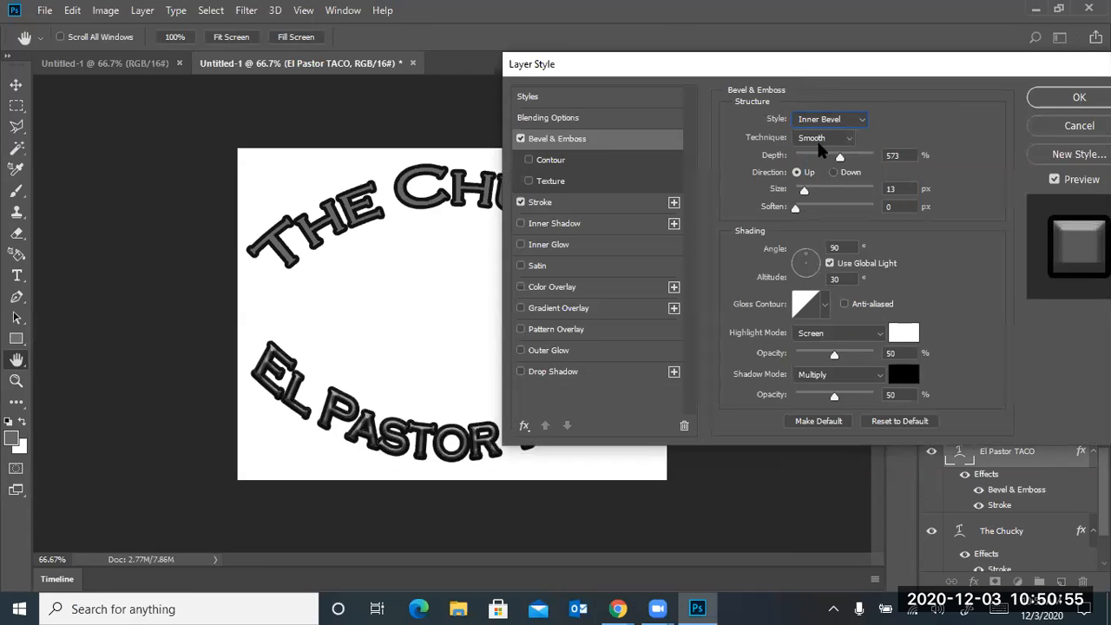
{"action": "left_click", "coordinate": [829, 119]}
{"action": "left_click", "coordinate": [811, 130]}
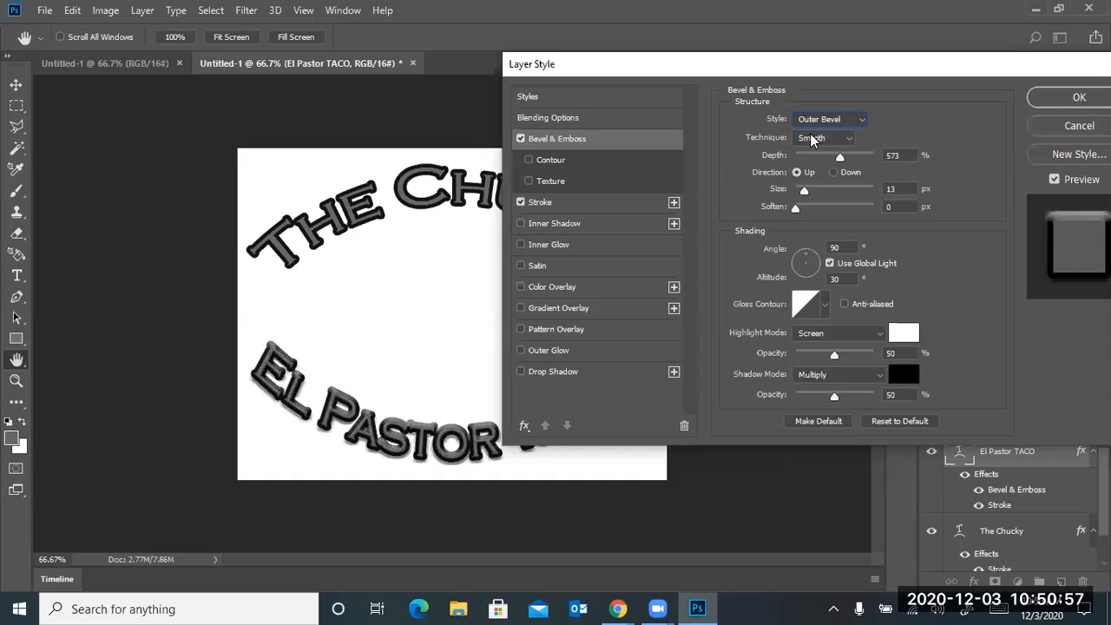
{"action": "left_click", "coordinate": [815, 119]}
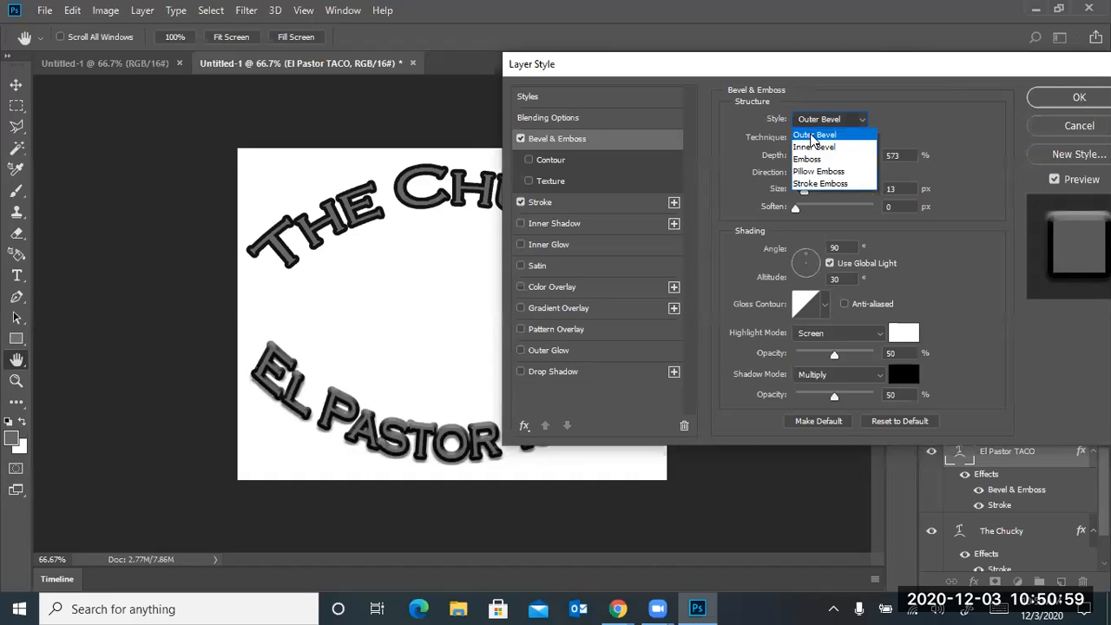
{"action": "left_click", "coordinate": [814, 176]}
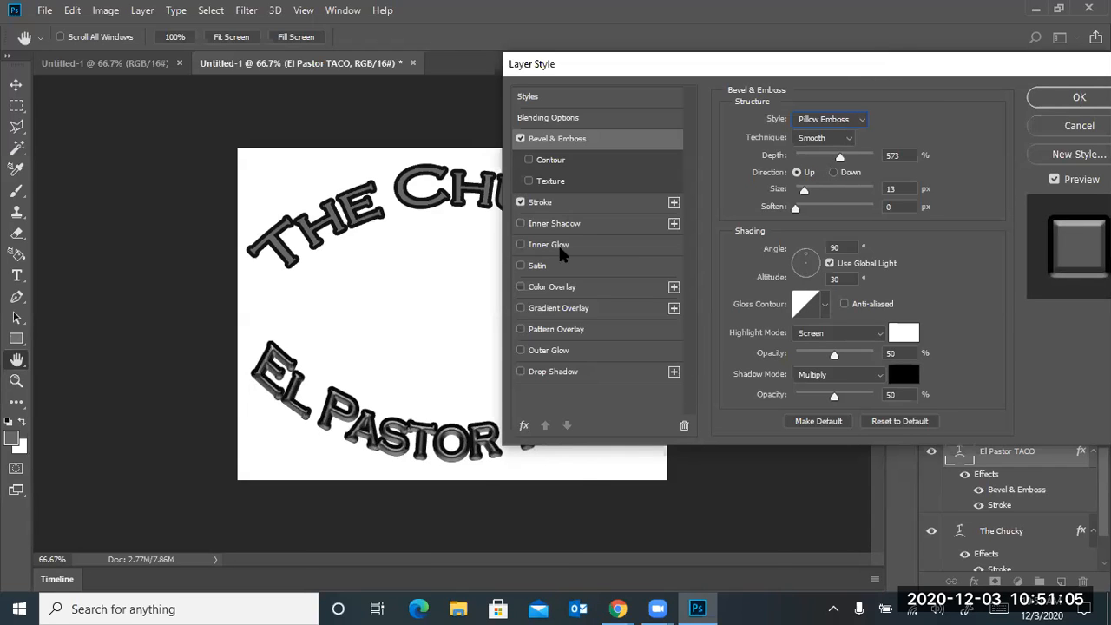
{"action": "left_click_drag", "start_coordinate": [864, 75], "coordinate": [489, 237]}
{"action": "left_click", "coordinate": [703, 268]}
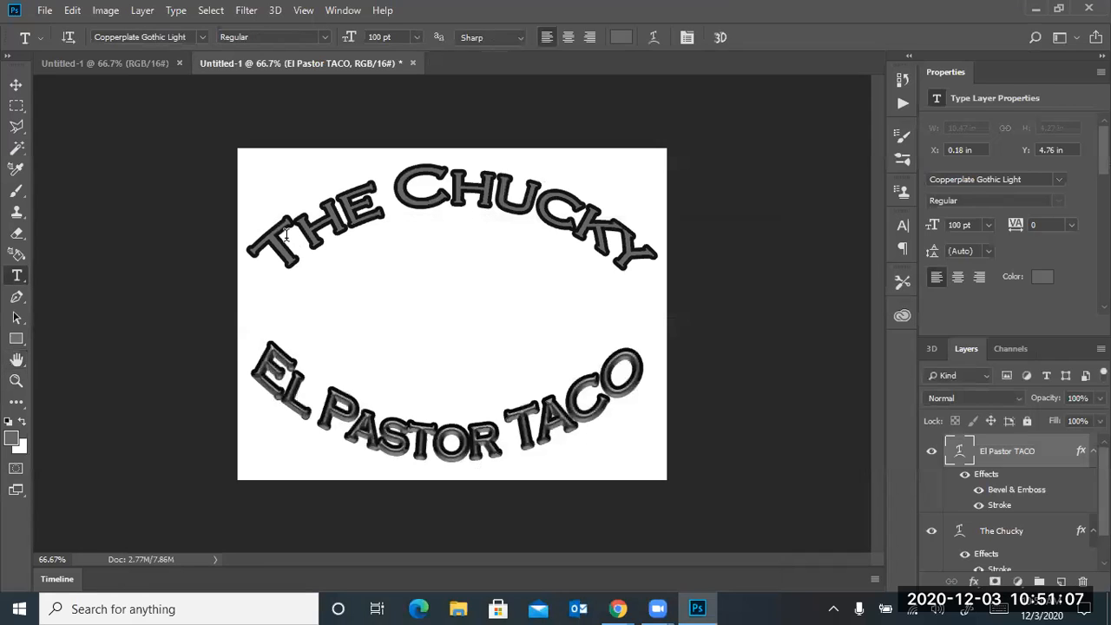
Add a Bevel & Emboss effect to the "The Chucky" text and set its style to Pillow Emboss
{"action": "left_click_drag", "start_coordinate": [271, 245], "coordinate": [642, 263]}
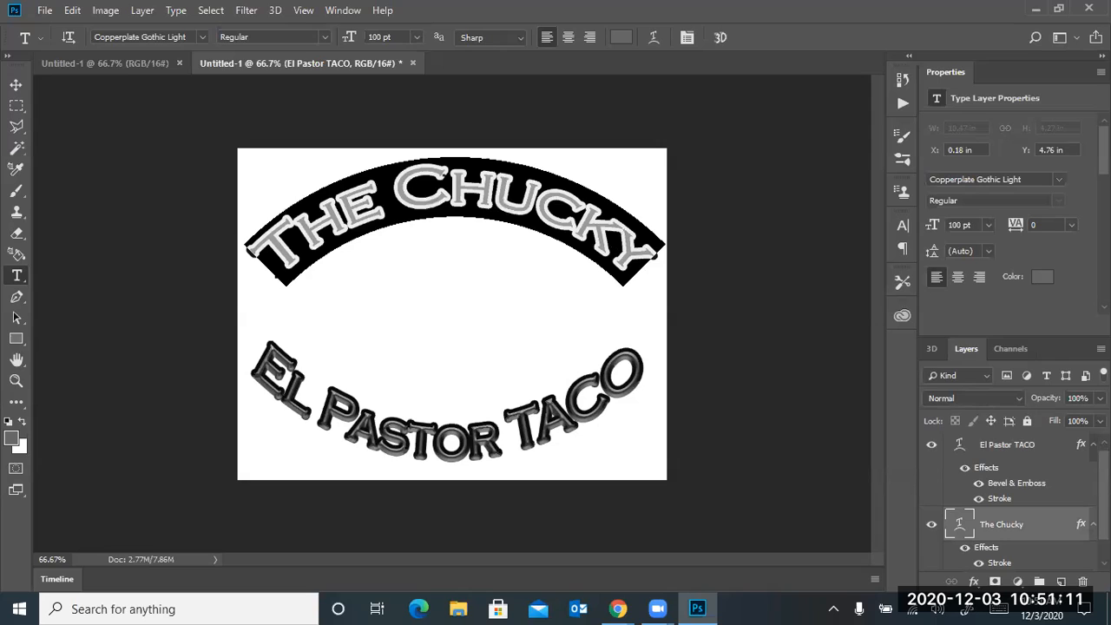
{"action": "left_click", "coordinate": [141, 10]}
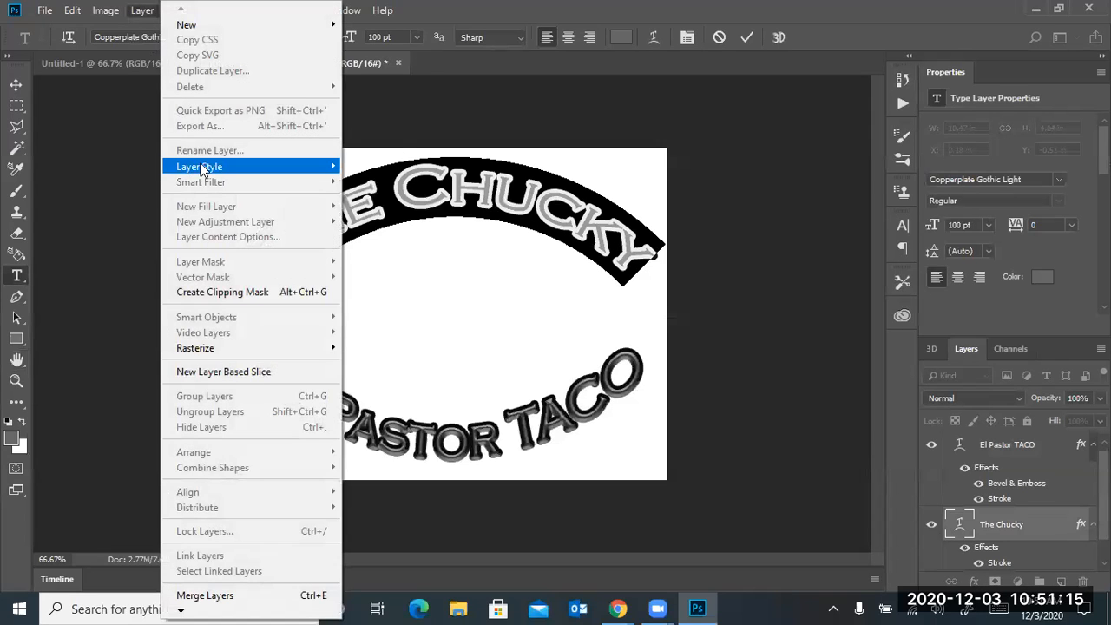
{"action": "mouse_move", "coordinate": [201, 169]}
{"action": "left_click", "coordinate": [375, 187]}
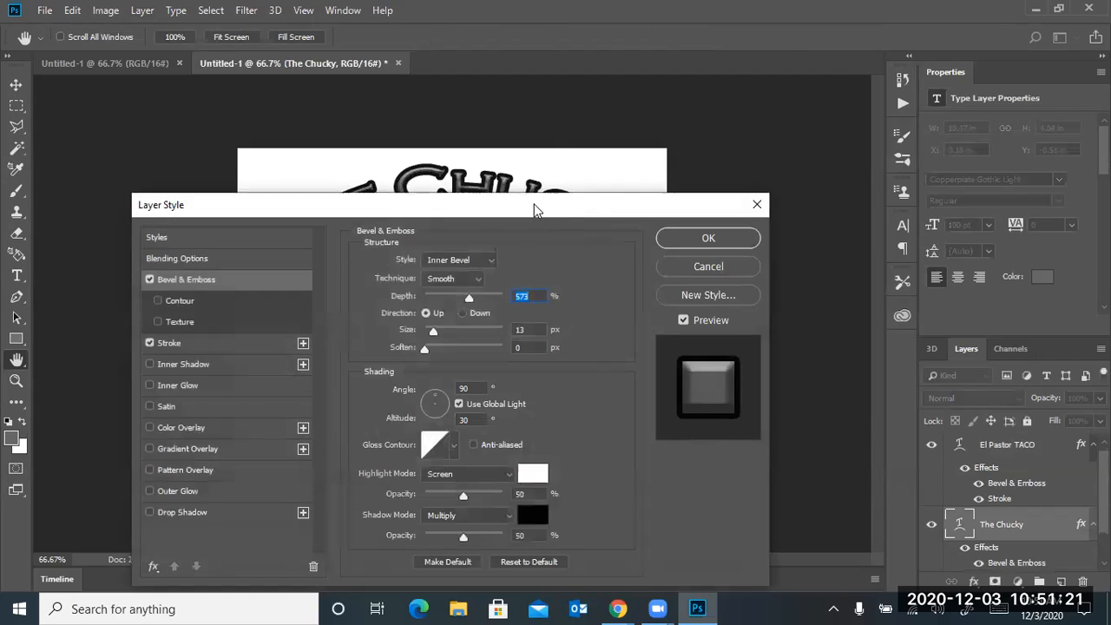
{"action": "left_click_drag", "start_coordinate": [534, 204], "coordinate": [939, 113]}
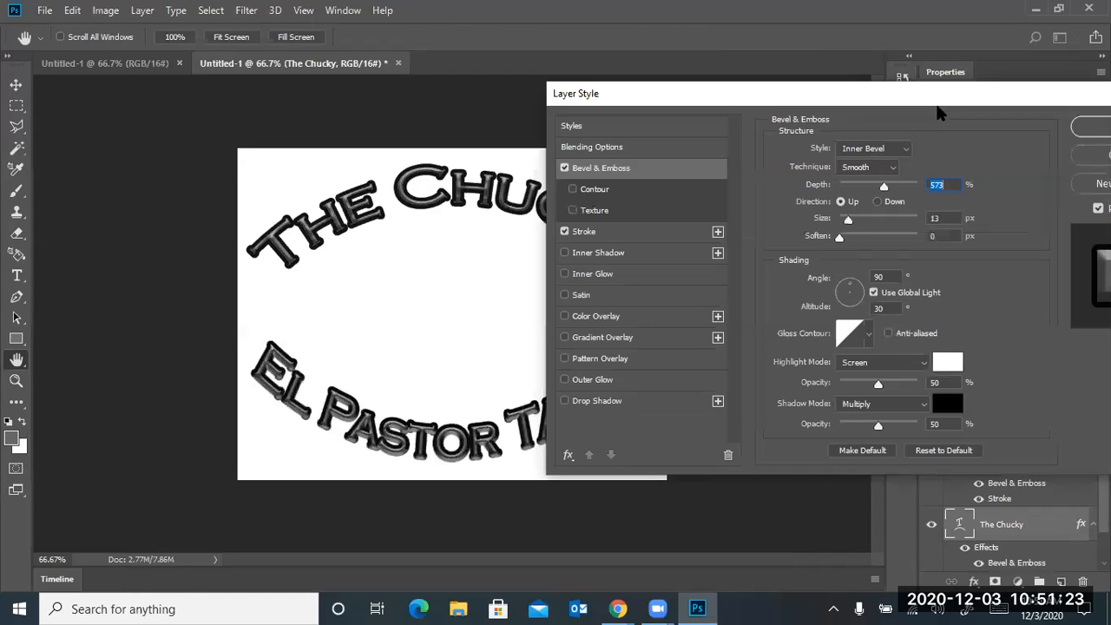
{"action": "left_click", "coordinate": [874, 148]}
{"action": "left_click", "coordinate": [862, 202]}
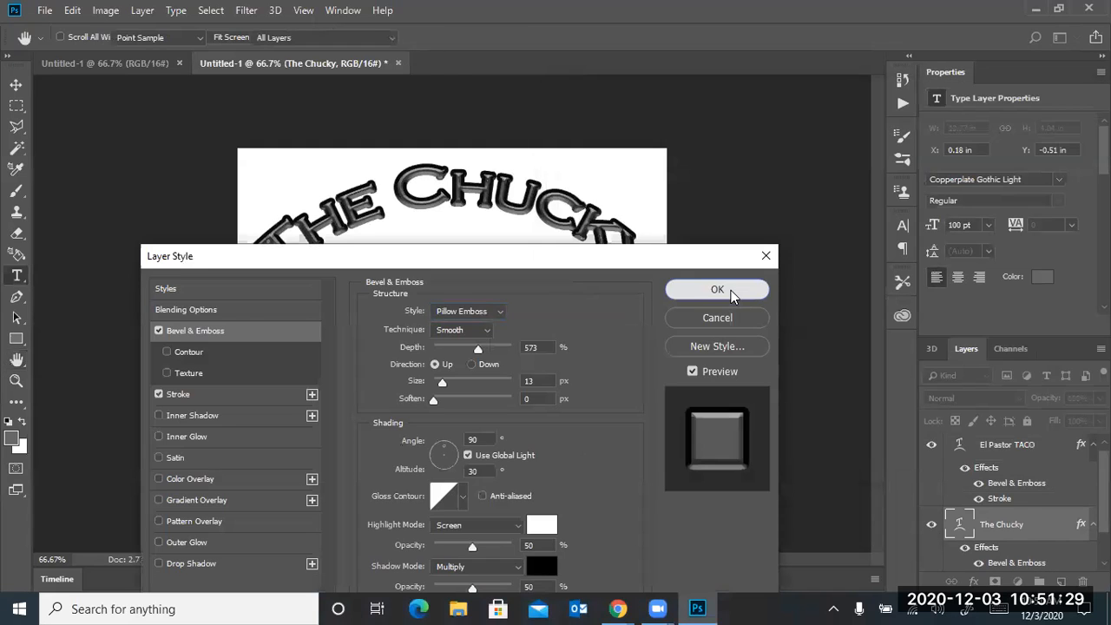
{"action": "left_click", "coordinate": [732, 293]}
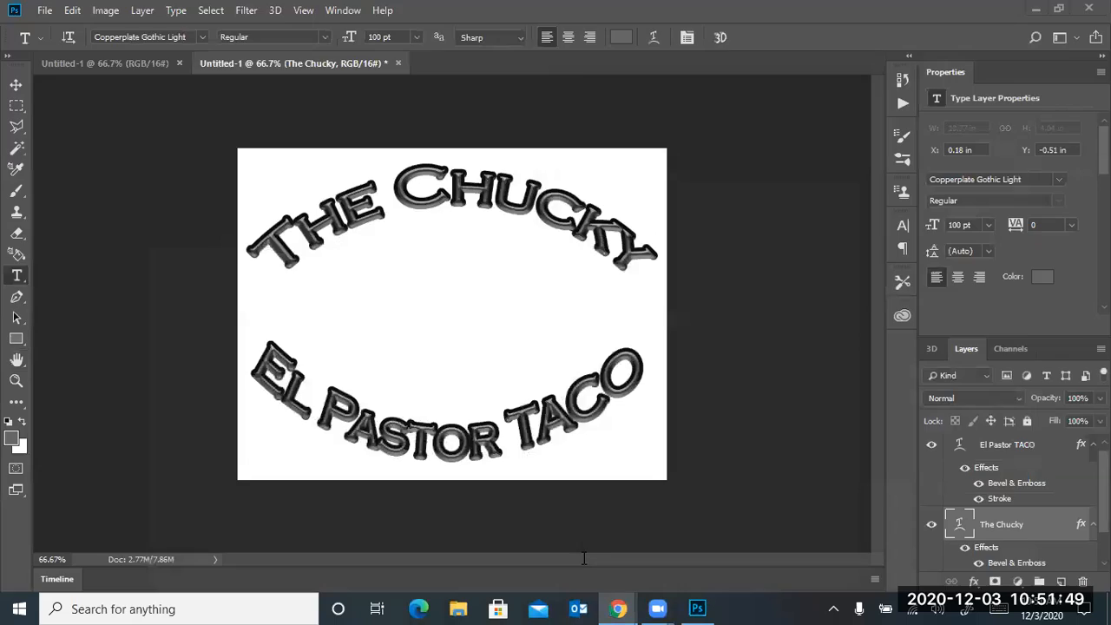
Switch to Chrome and open the Google Images search page
{"action": "key", "text": "alt+Tab"}
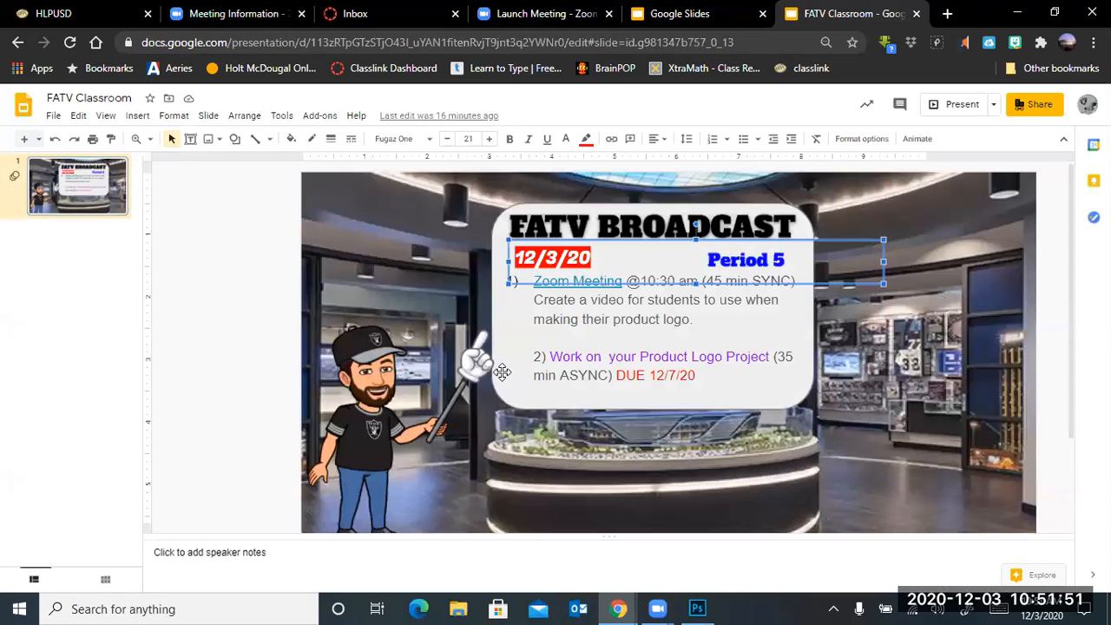
{"action": "left_click", "coordinate": [329, 43]}
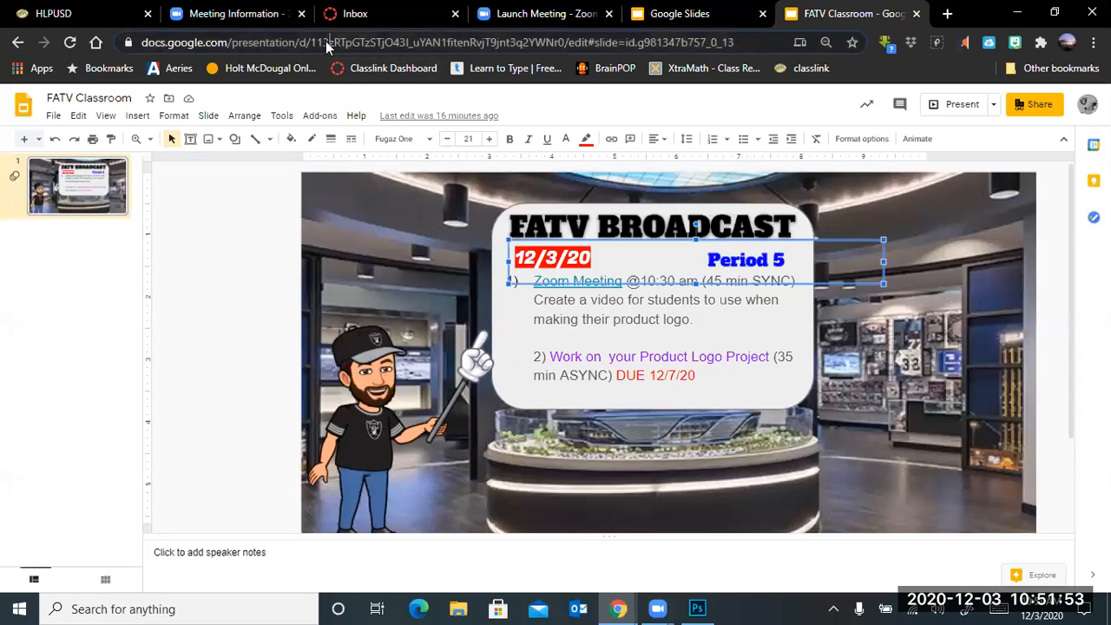
{"action": "type", "text": "googl"}
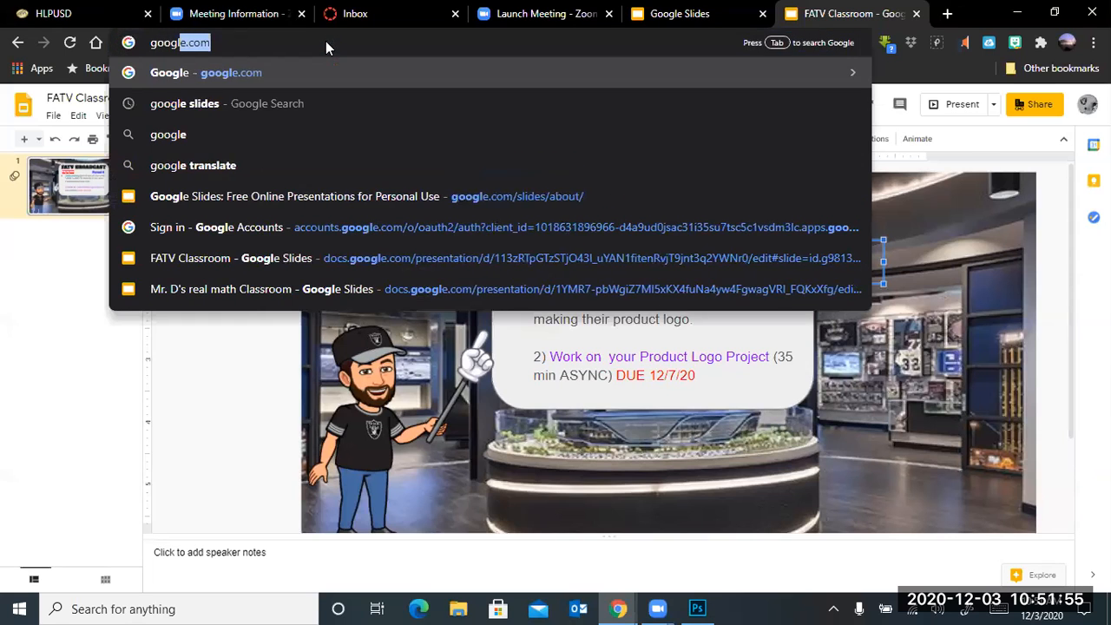
{"action": "type", "text": "e images"}
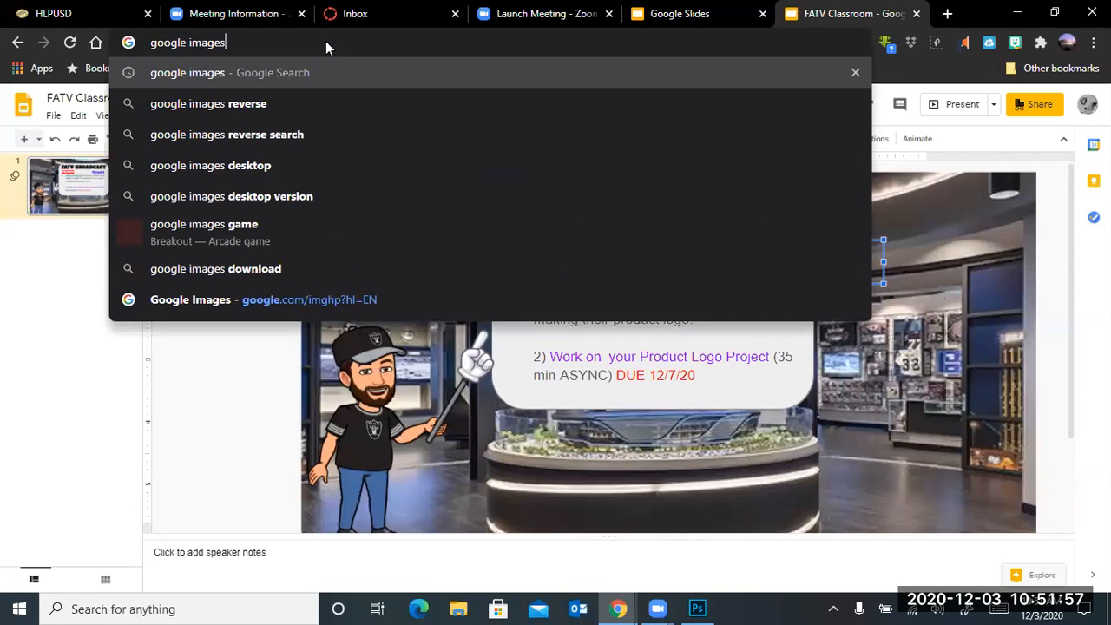
{"action": "key", "text": "Return"}
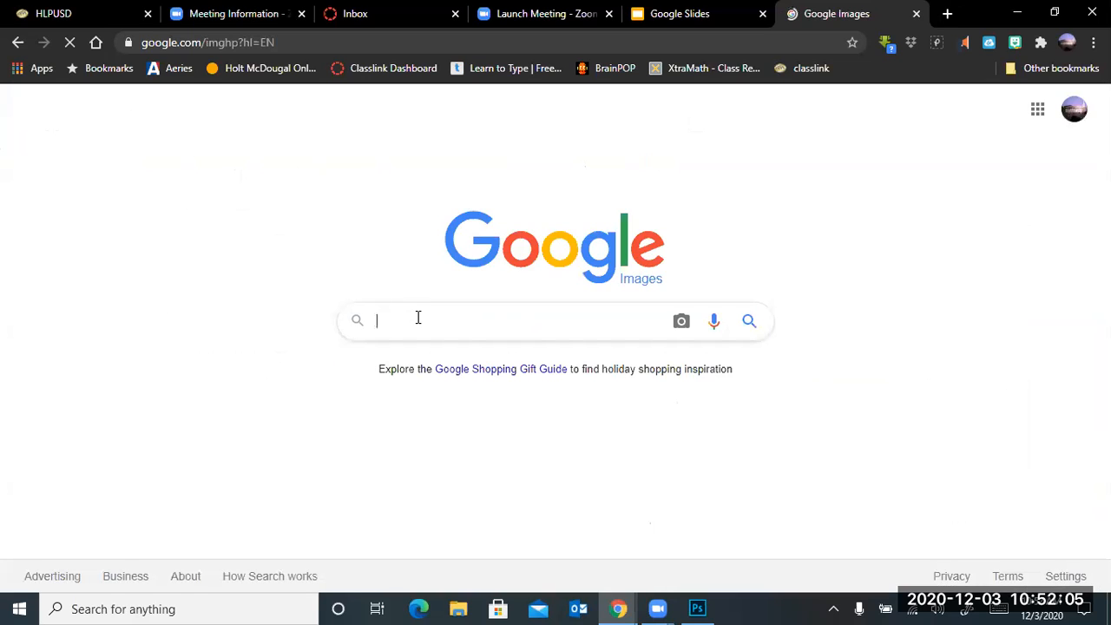
Search Google Images for "El Pastor Taco" and limit the results to large images
{"action": "type", "text": "El Pas"}
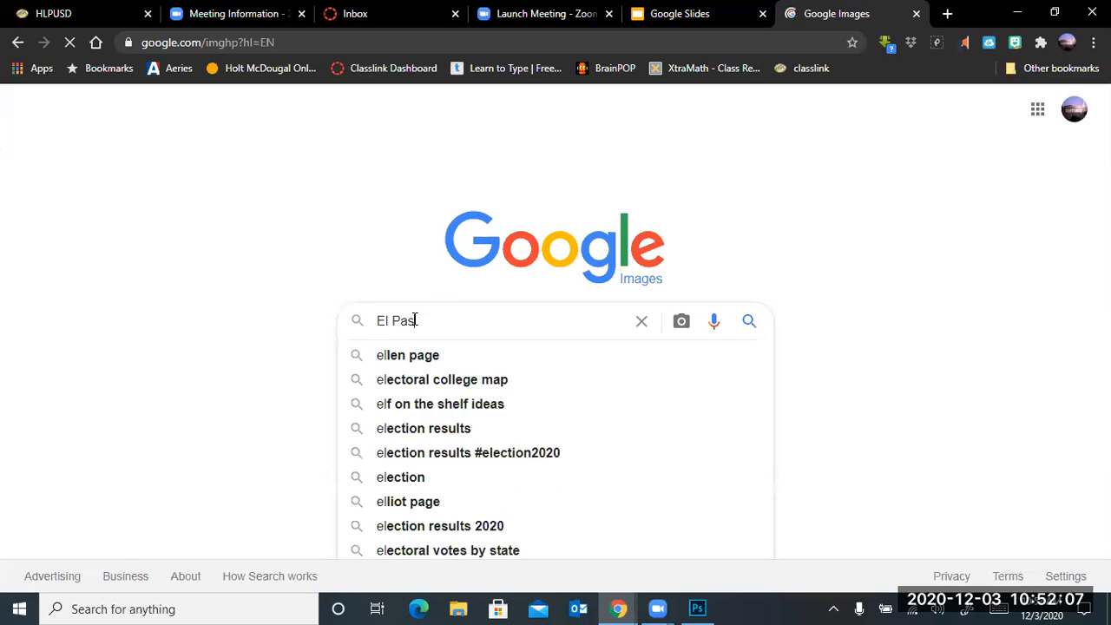
{"action": "type", "text": "tor Taco"}
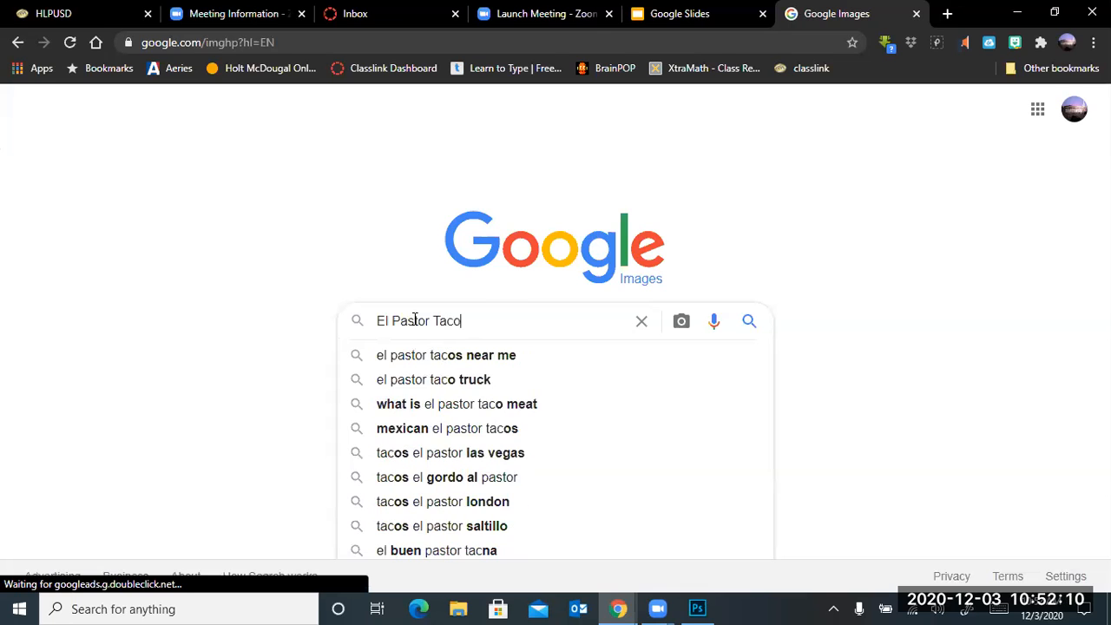
{"action": "key", "text": "Return"}
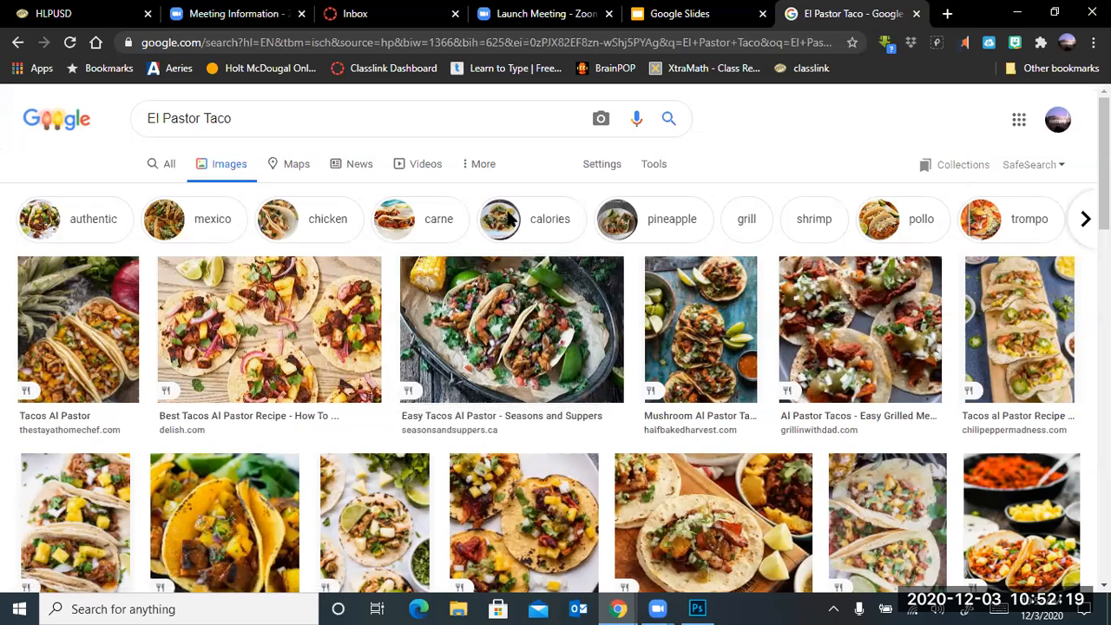
{"action": "left_click", "coordinate": [660, 168]}
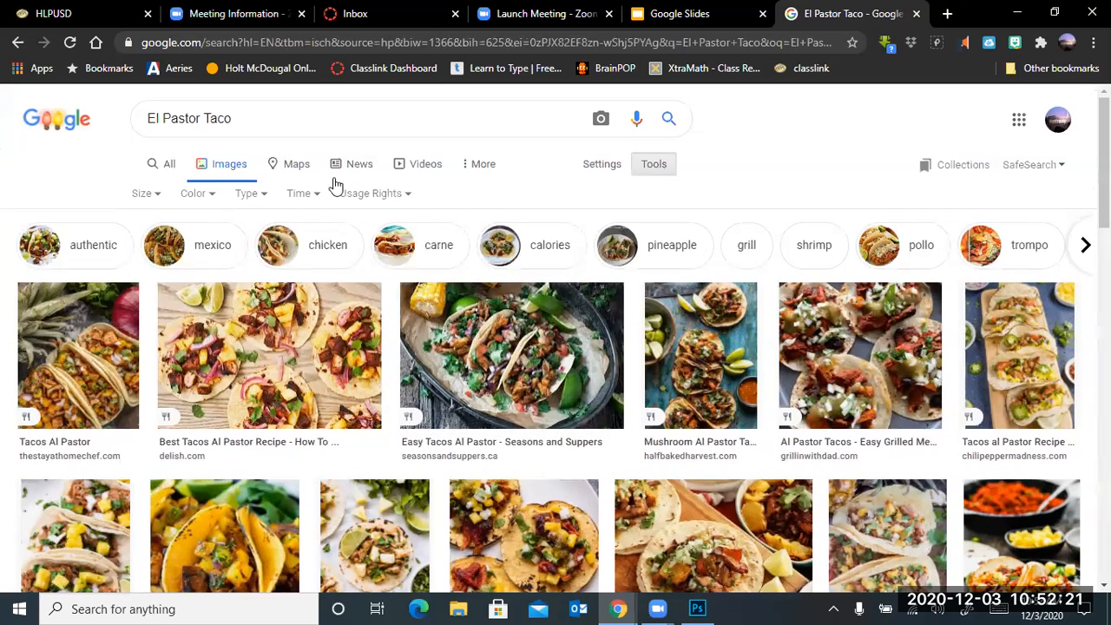
{"action": "left_click", "coordinate": [145, 195]}
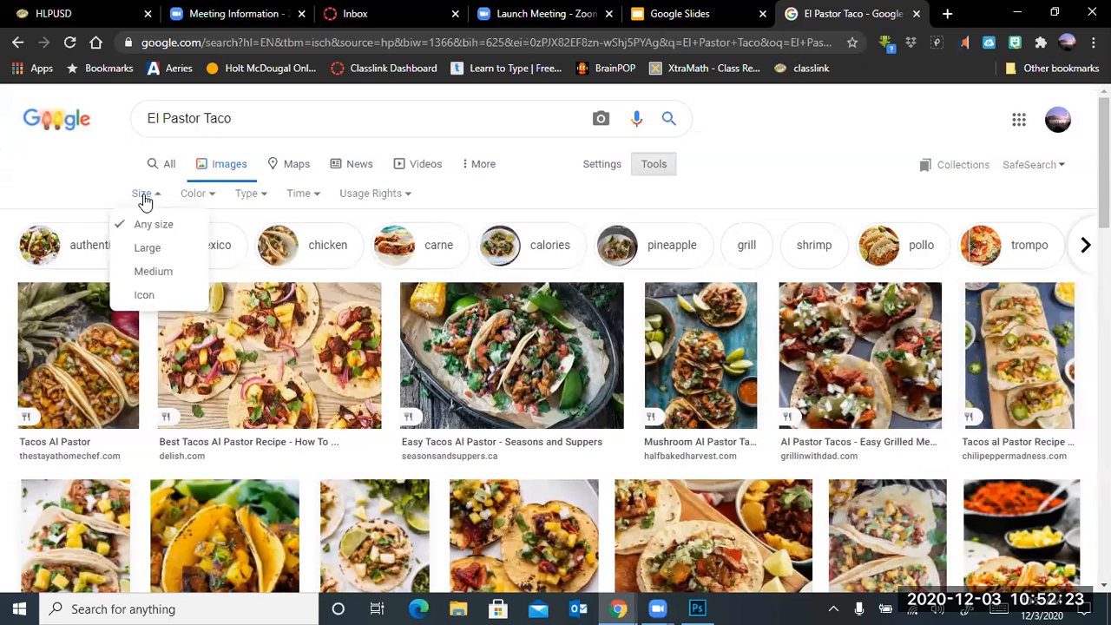
{"action": "left_click", "coordinate": [141, 250]}
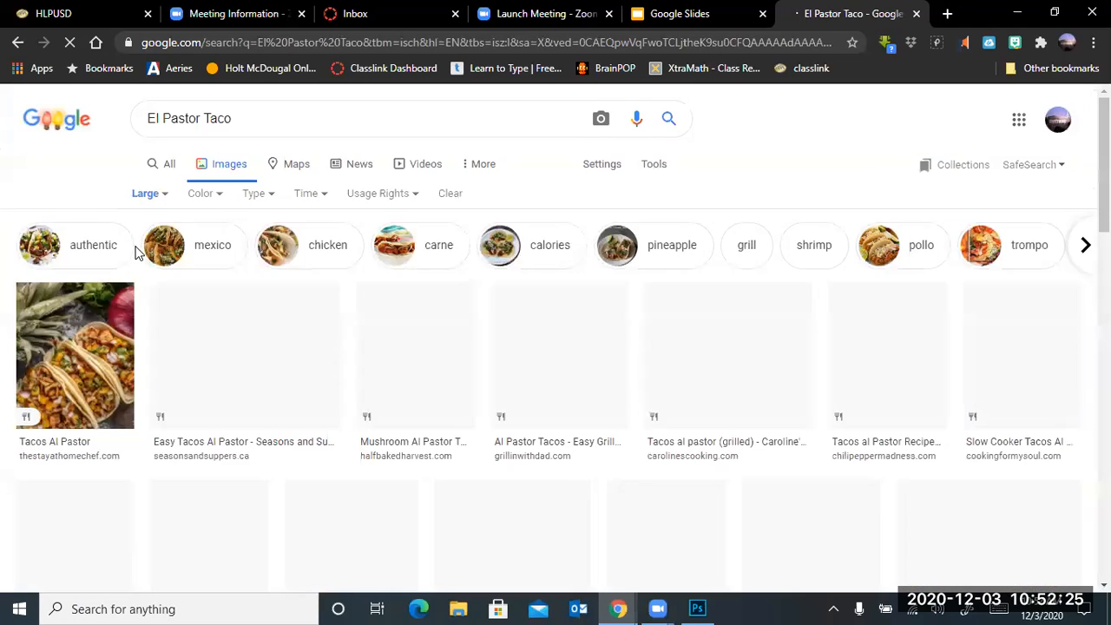
Look through the large taco image results for a photo suited to the logo
{"action": "scroll", "coordinate": [134, 252], "scroll_direction": "down", "scroll_amount": 1}
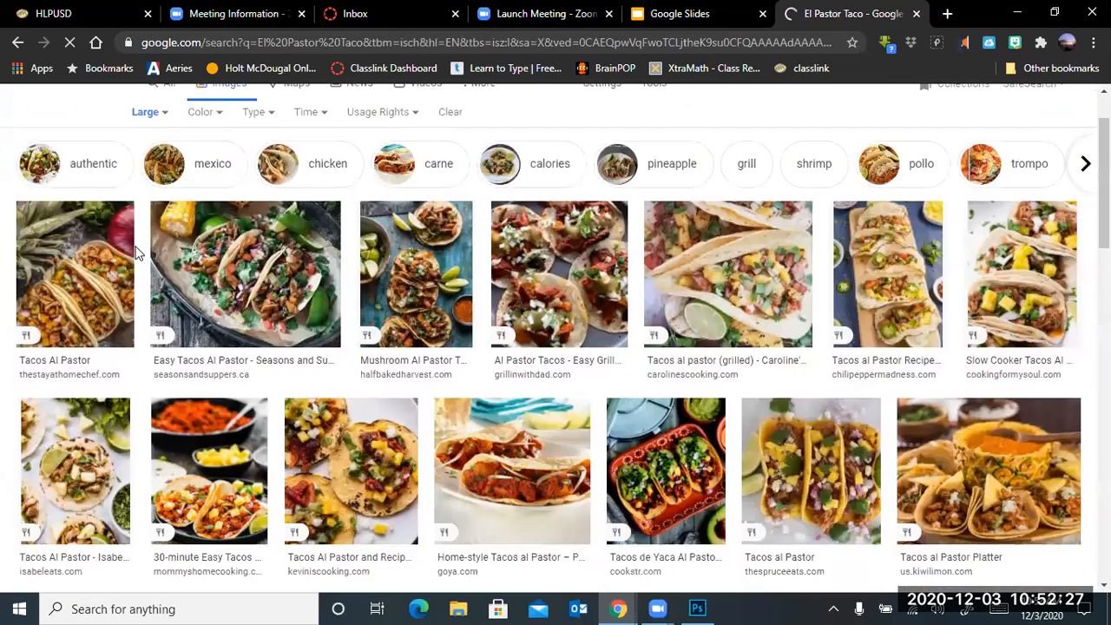
{"action": "scroll", "coordinate": [135, 252], "scroll_direction": "down", "scroll_amount": 2}
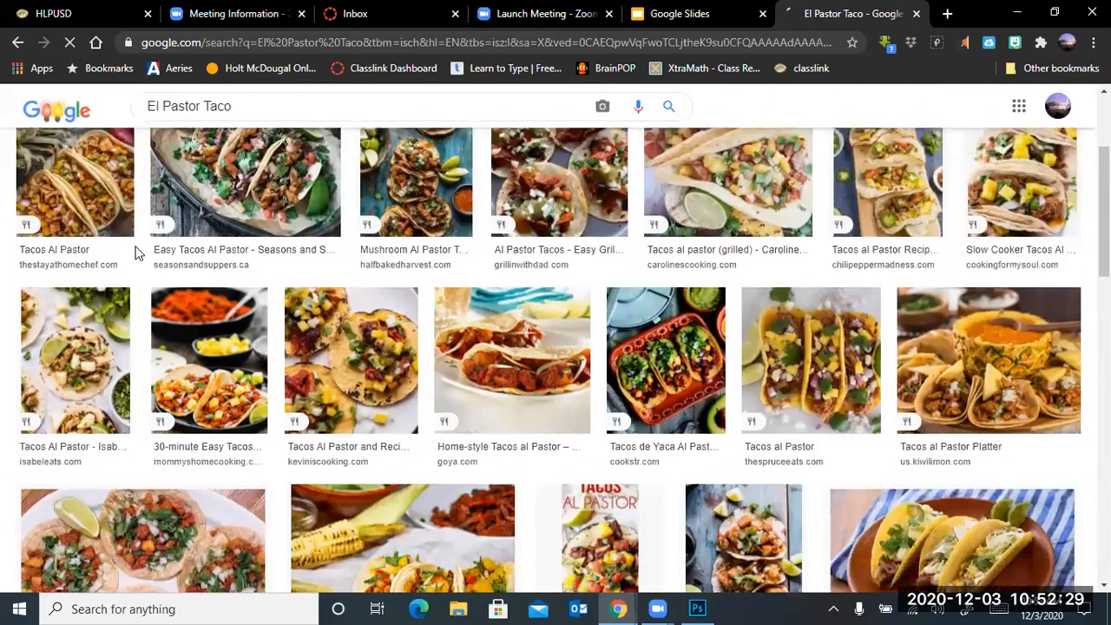
{"action": "scroll", "coordinate": [134, 252], "scroll_direction": "down", "scroll_amount": 4}
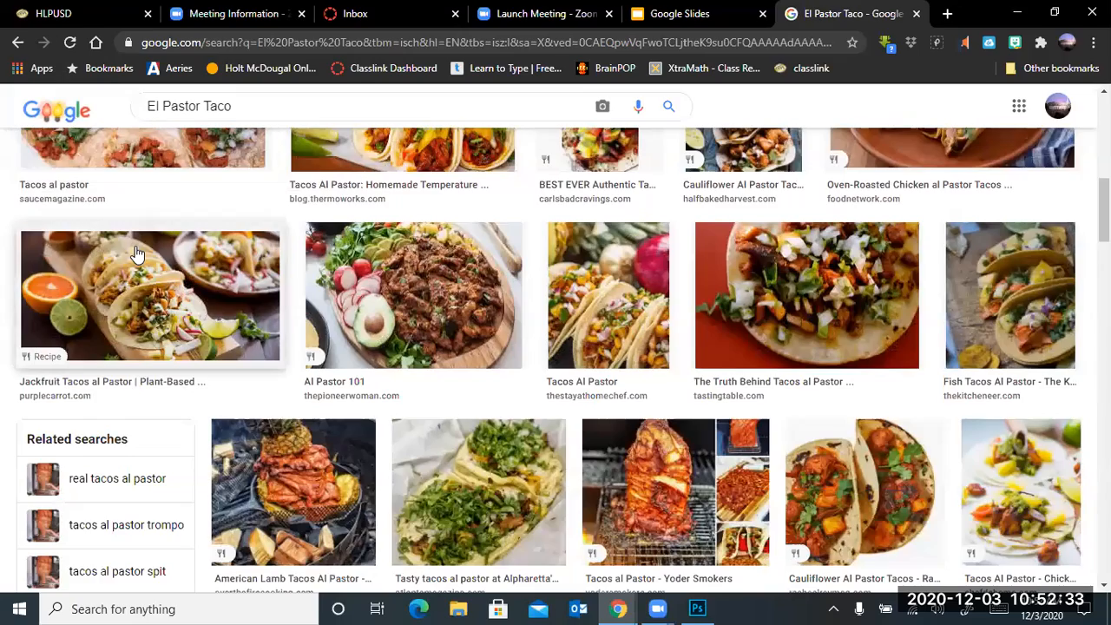
{"action": "scroll", "coordinate": [135, 251], "scroll_direction": "down", "scroll_amount": 1}
{"action": "scroll", "coordinate": [134, 252], "scroll_direction": "down", "scroll_amount": 4}
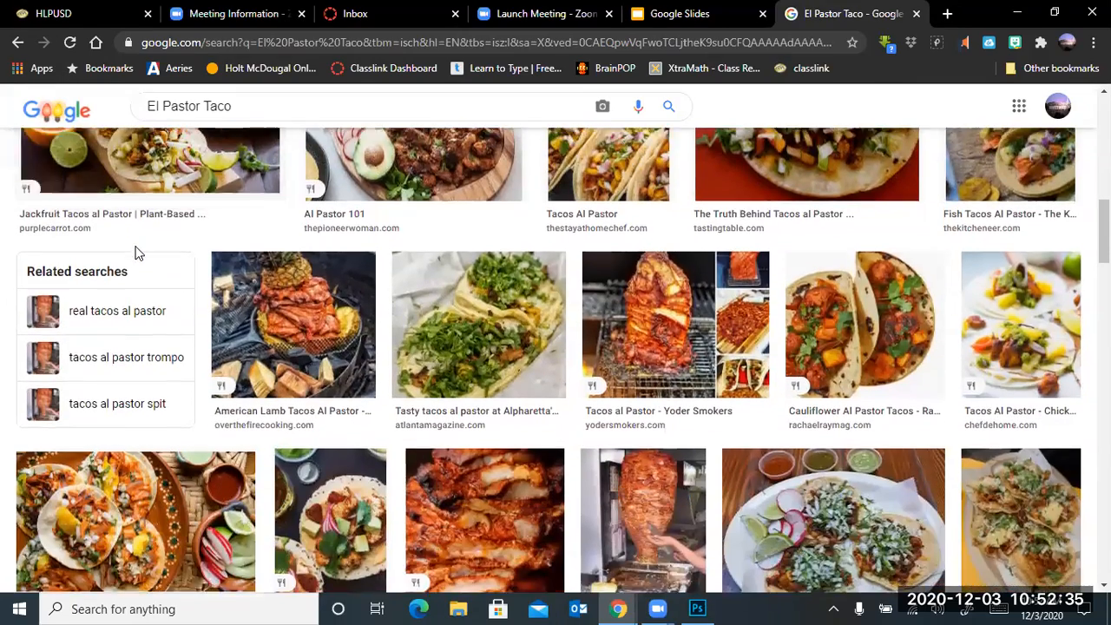
{"action": "scroll", "coordinate": [135, 252], "scroll_direction": "down", "scroll_amount": 4}
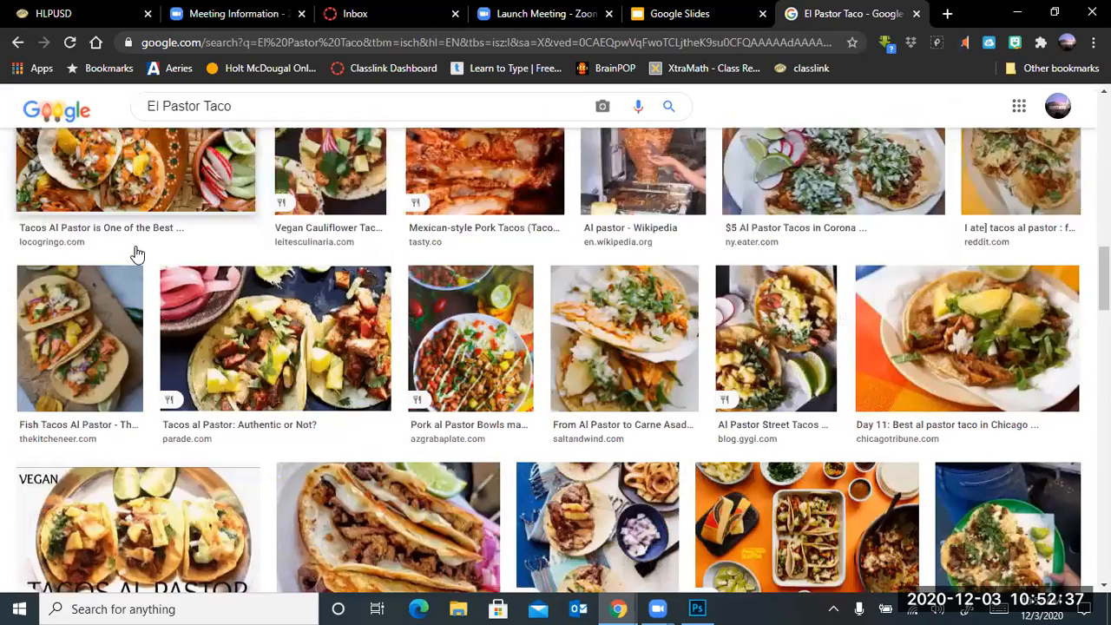
{"action": "scroll", "coordinate": [134, 251], "scroll_direction": "down", "scroll_amount": 1}
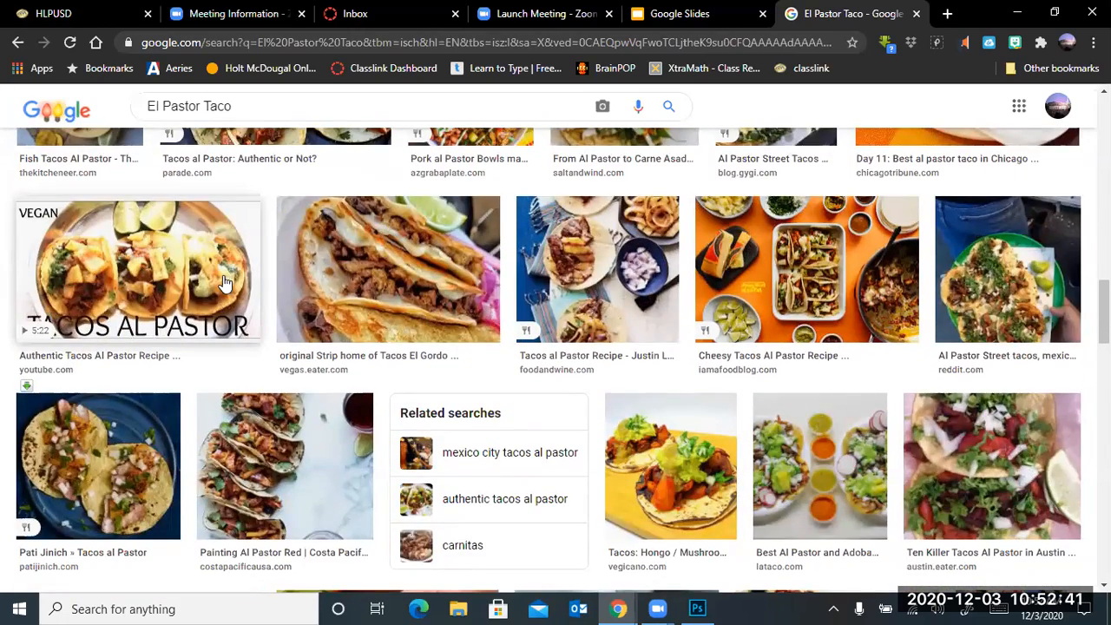
{"action": "scroll", "coordinate": [122, 273], "scroll_direction": "down", "scroll_amount": 4}
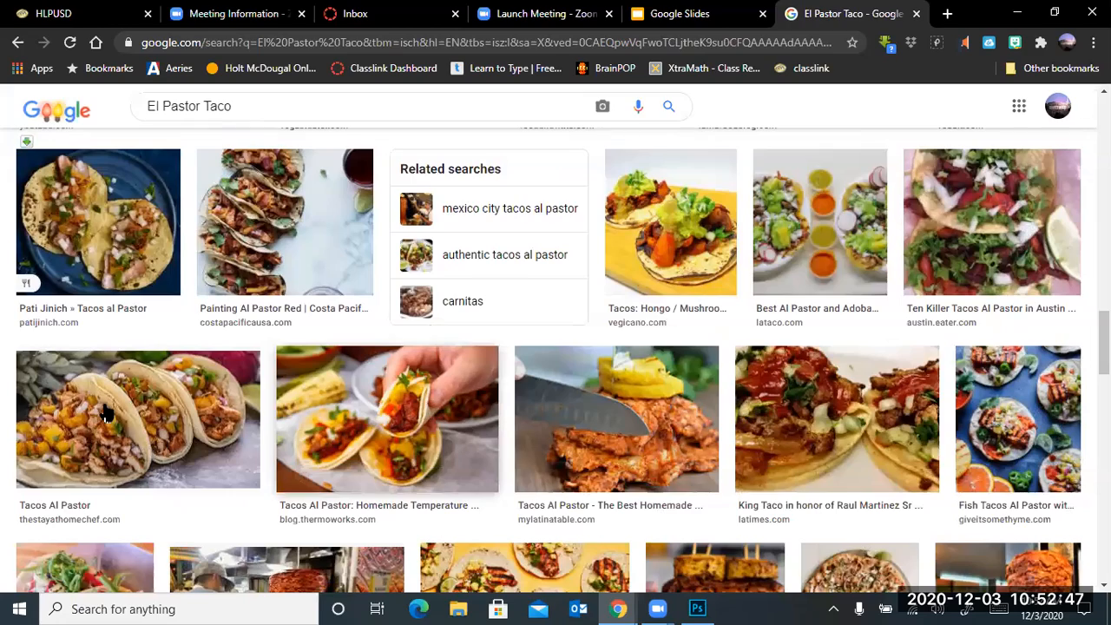
{"action": "scroll", "coordinate": [200, 420], "scroll_direction": "down", "scroll_amount": 1}
{"action": "scroll", "coordinate": [199, 420], "scroll_direction": "down", "scroll_amount": 3}
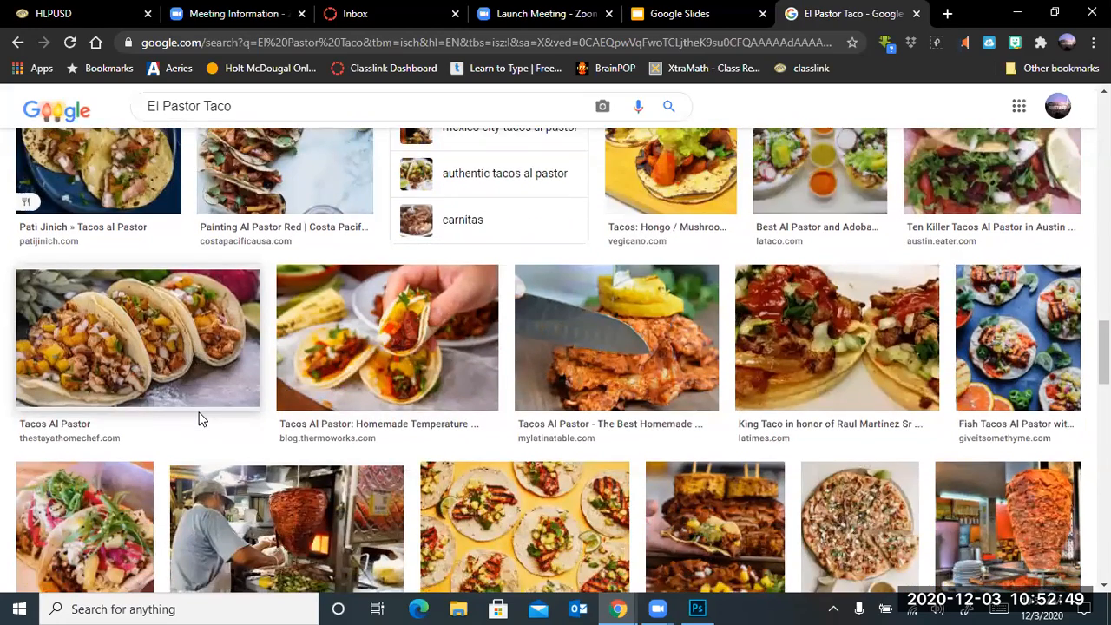
{"action": "scroll", "coordinate": [199, 420], "scroll_direction": "up", "scroll_amount": 1}
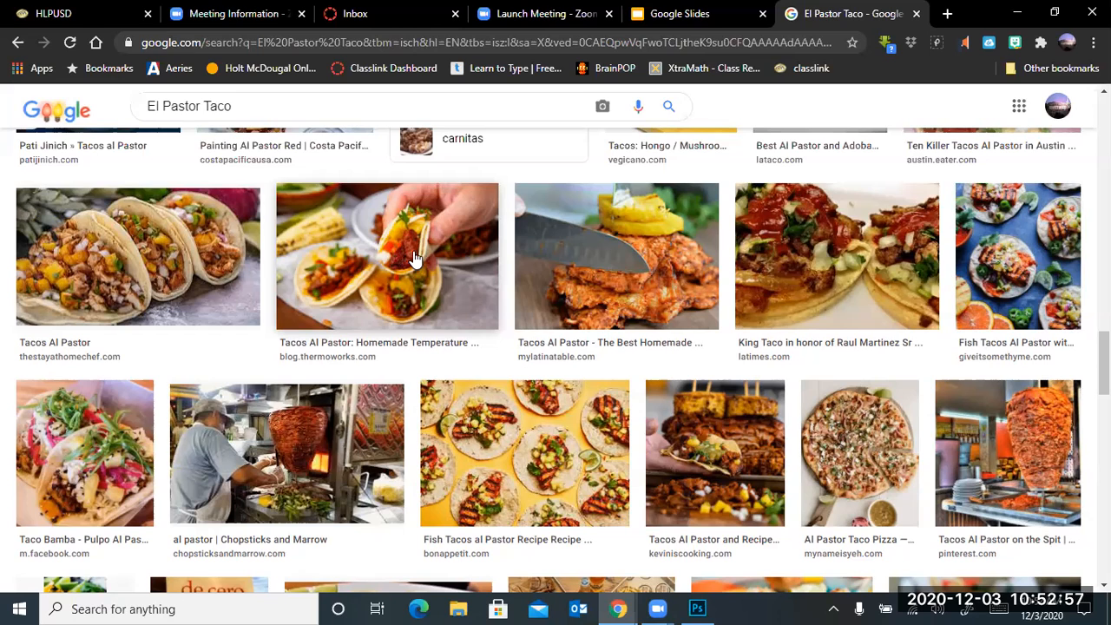
Open The Stay at Home Chef photo of three tacos and save it to the Desktop as the JPEG Tacos-al-Pastor-2-1
{"action": "left_click", "coordinate": [116, 258]}
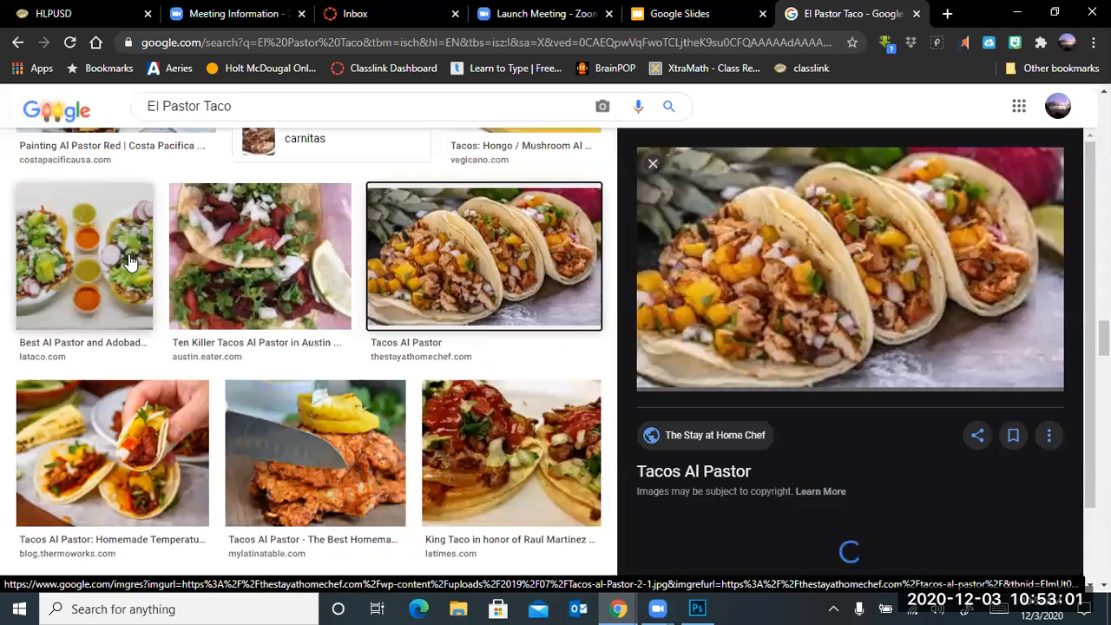
{"action": "right_click", "coordinate": [767, 269]}
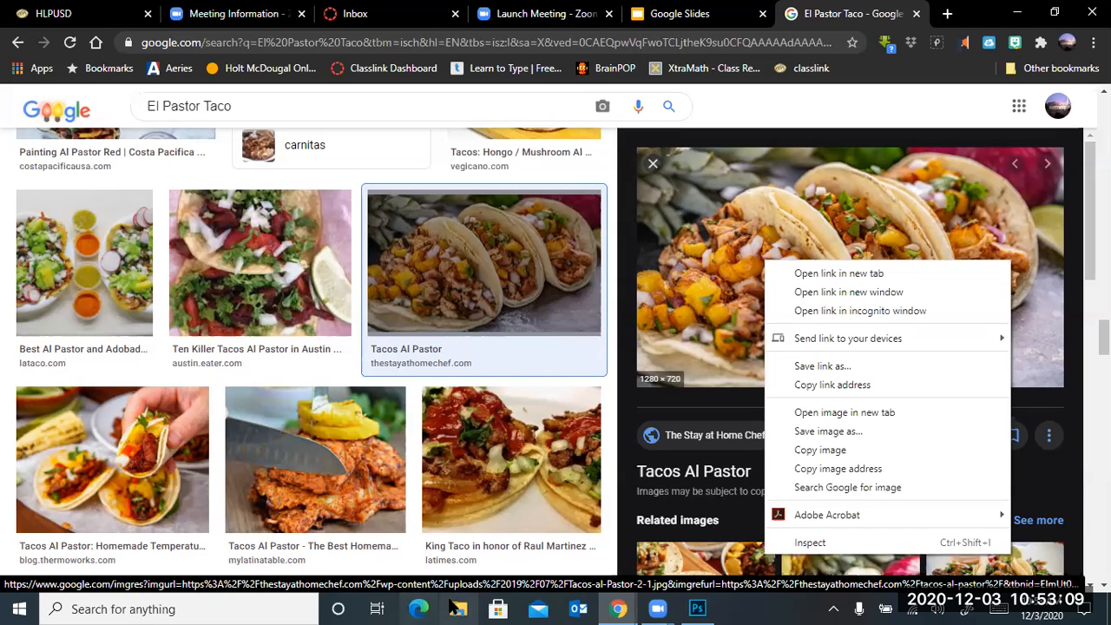
{"action": "left_click", "coordinate": [869, 431]}
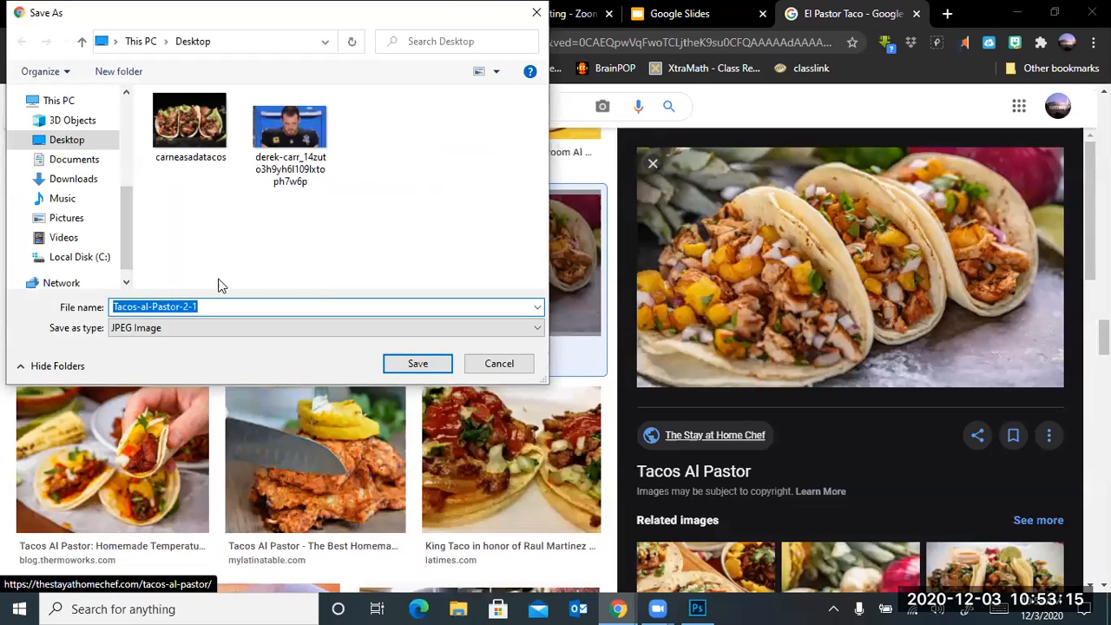
{"action": "left_click", "coordinate": [417, 364]}
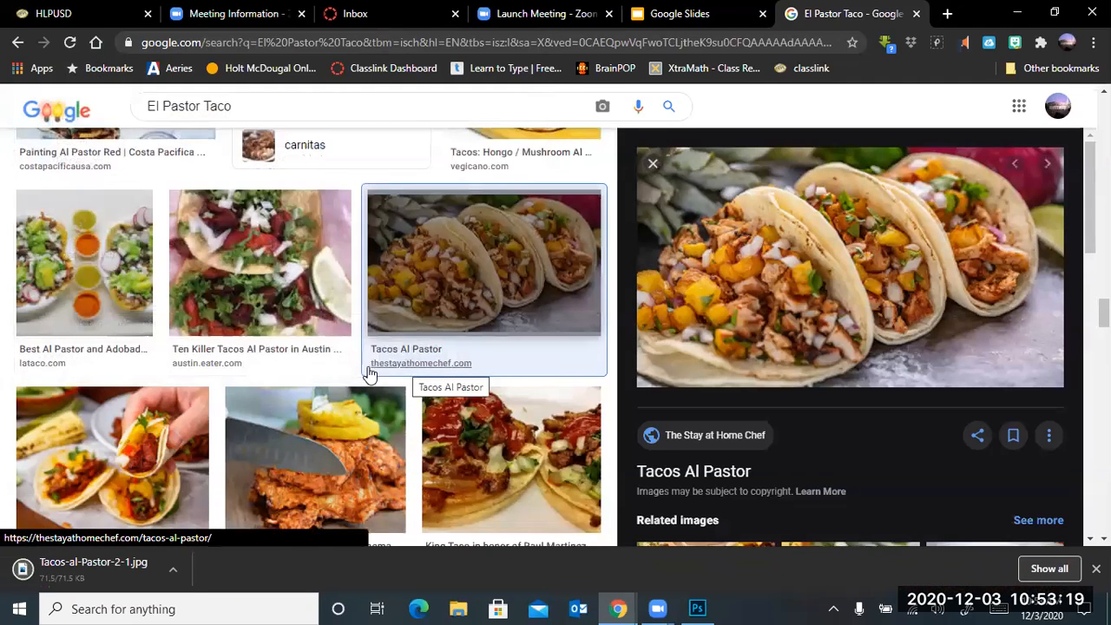
Search for large images of "Chucky gruden" and look through the first results
{"action": "left_click_drag", "start_coordinate": [232, 106], "coordinate": [145, 106]}
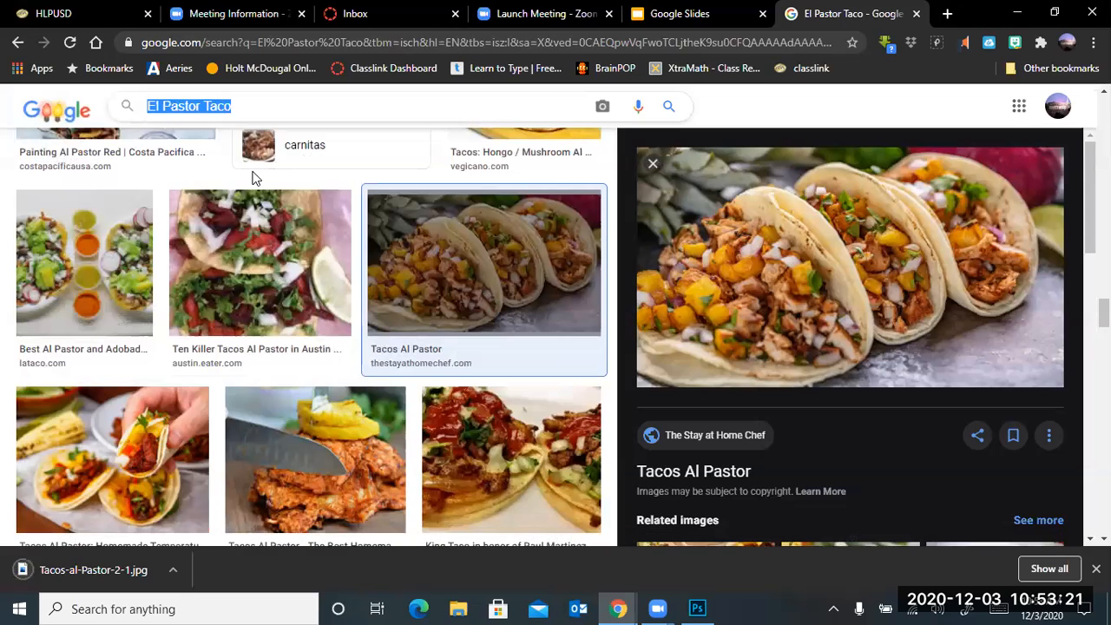
{"action": "type", "text": "Chuck"}
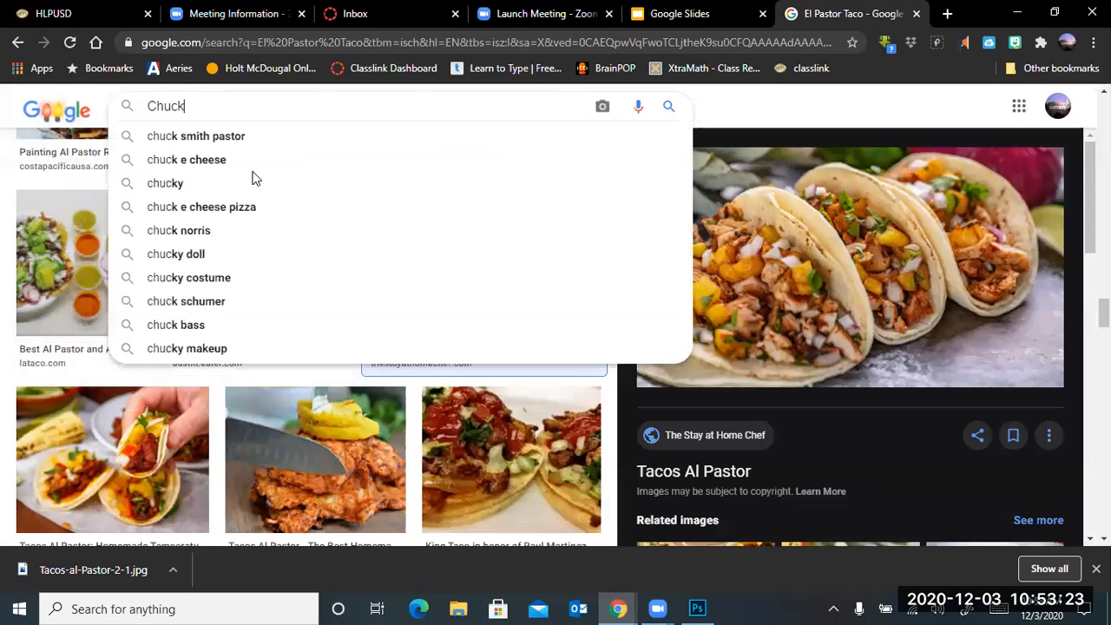
{"action": "type", "text": "y gruden"}
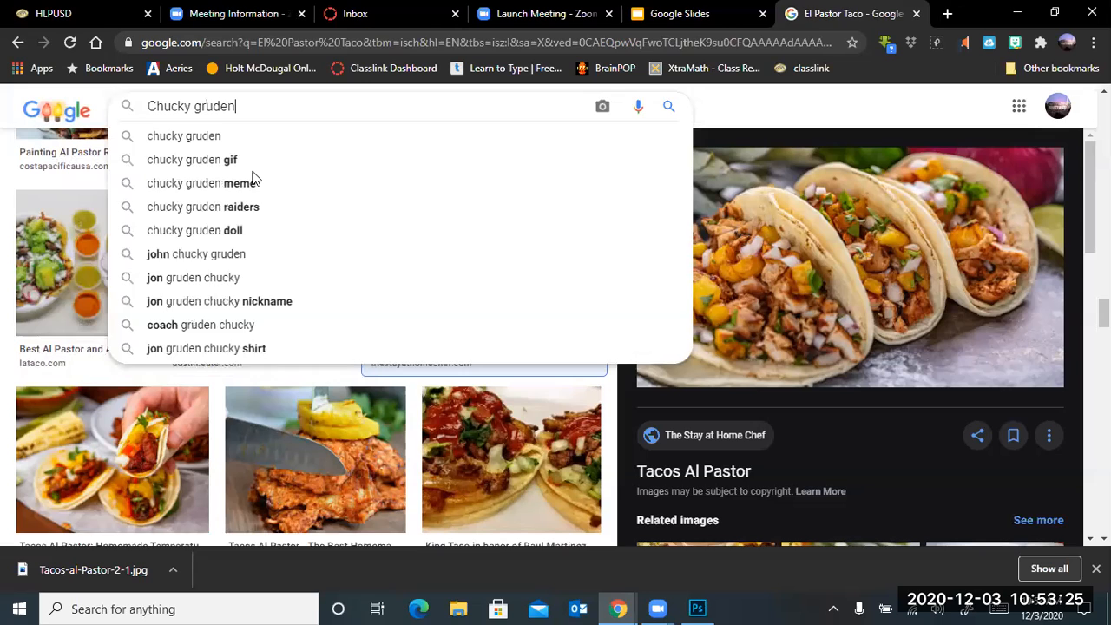
{"action": "key", "text": "Return"}
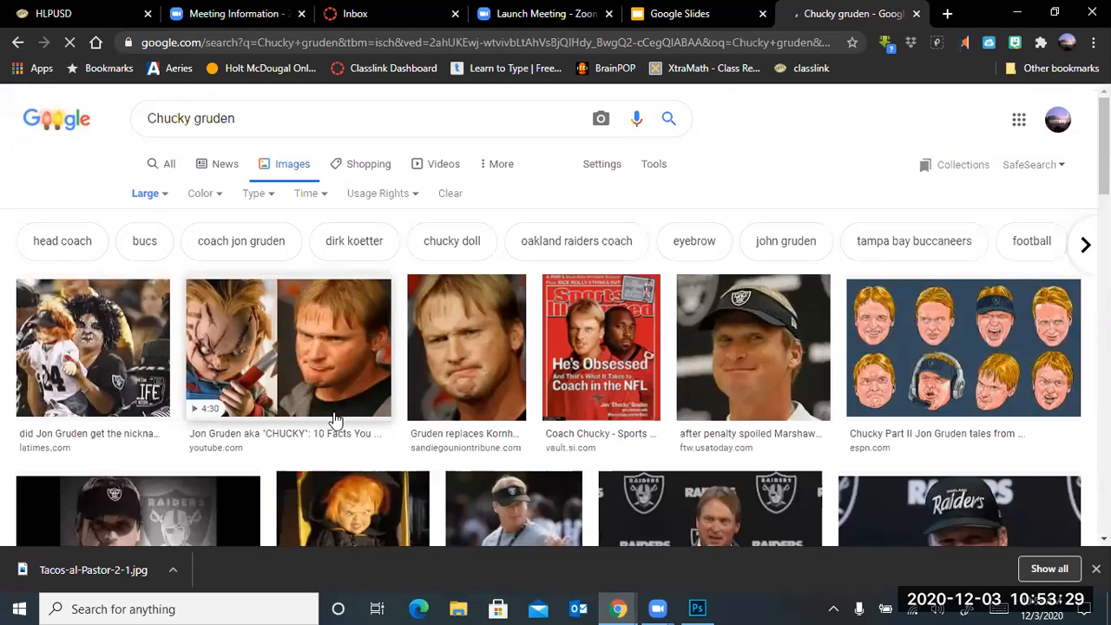
{"action": "scroll", "coordinate": [335, 419], "scroll_direction": "down", "scroll_amount": 1}
{"action": "scroll", "coordinate": [335, 420], "scroll_direction": "down", "scroll_amount": 1}
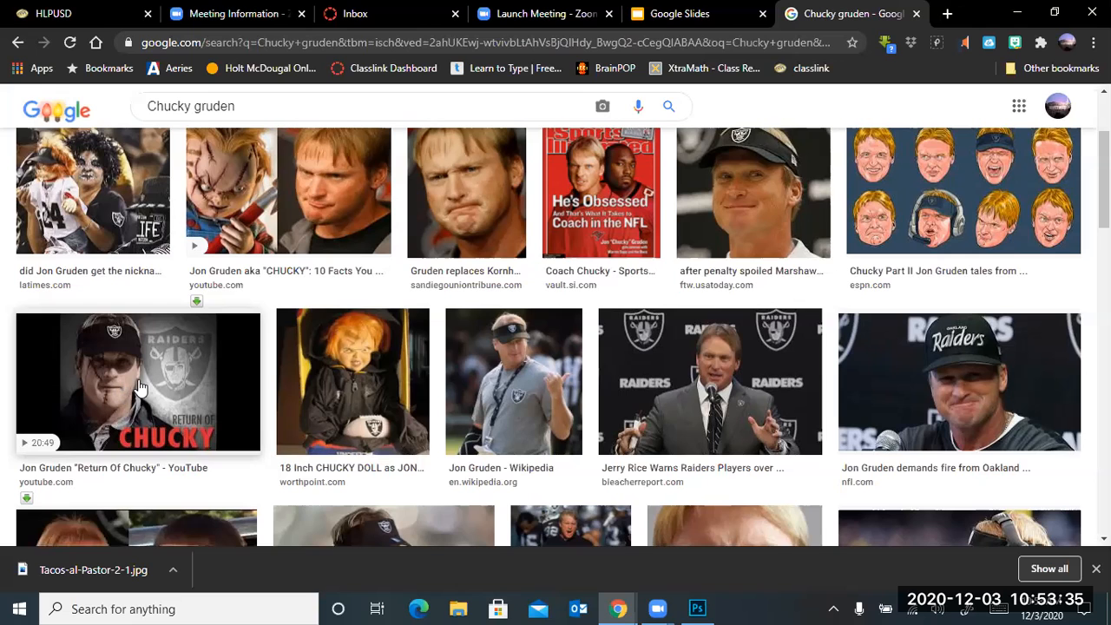
Look through the large "Chucky gruden" image results for a portrait suited to the logo
{"action": "scroll", "coordinate": [139, 386], "scroll_direction": "down", "scroll_amount": 3}
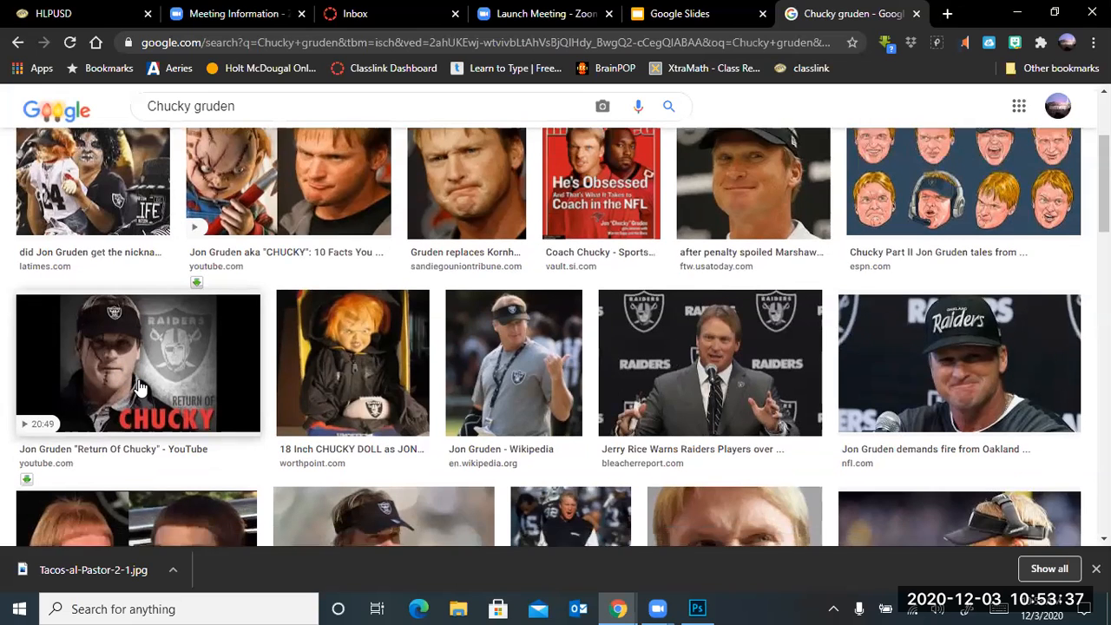
{"action": "scroll", "coordinate": [139, 386], "scroll_direction": "up", "scroll_amount": 2}
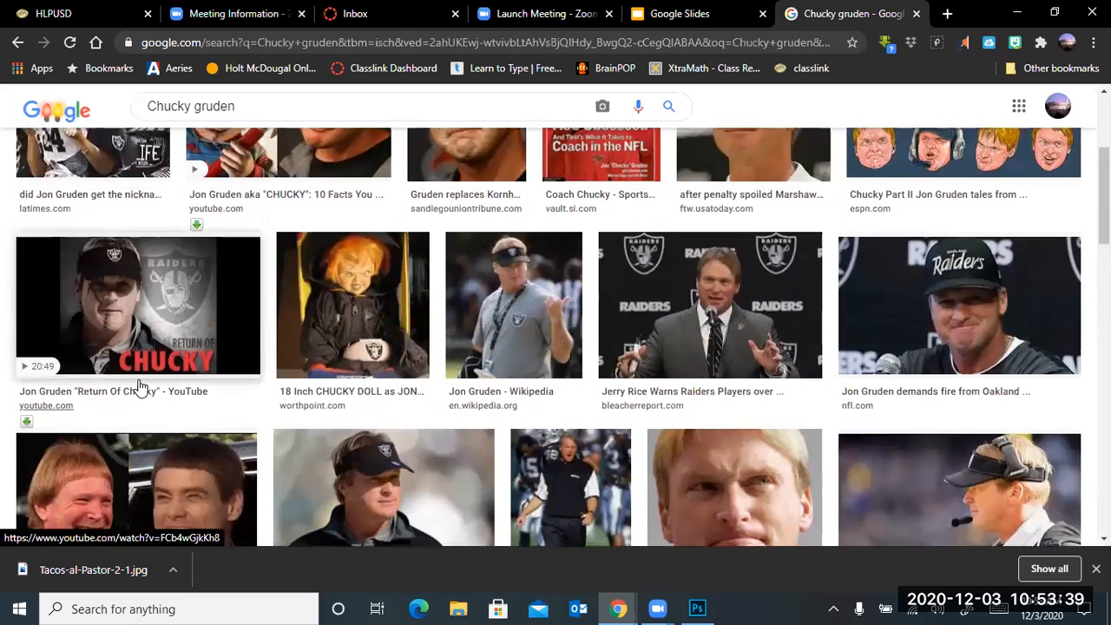
{"action": "scroll", "coordinate": [139, 387], "scroll_direction": "up", "scroll_amount": 3}
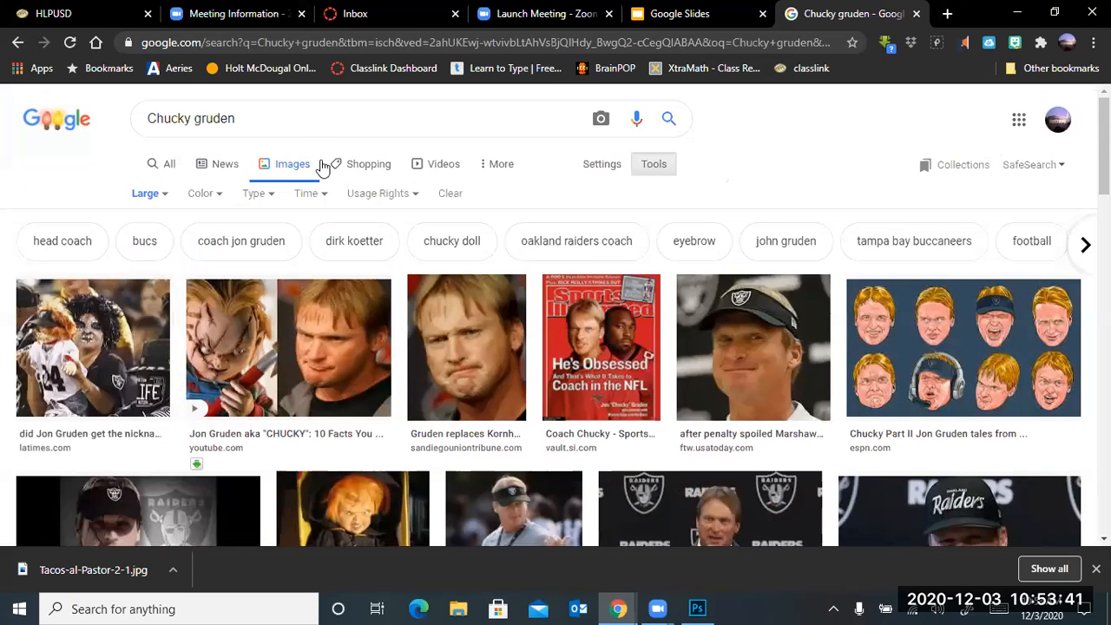
{"action": "left_click", "coordinate": [154, 202]}
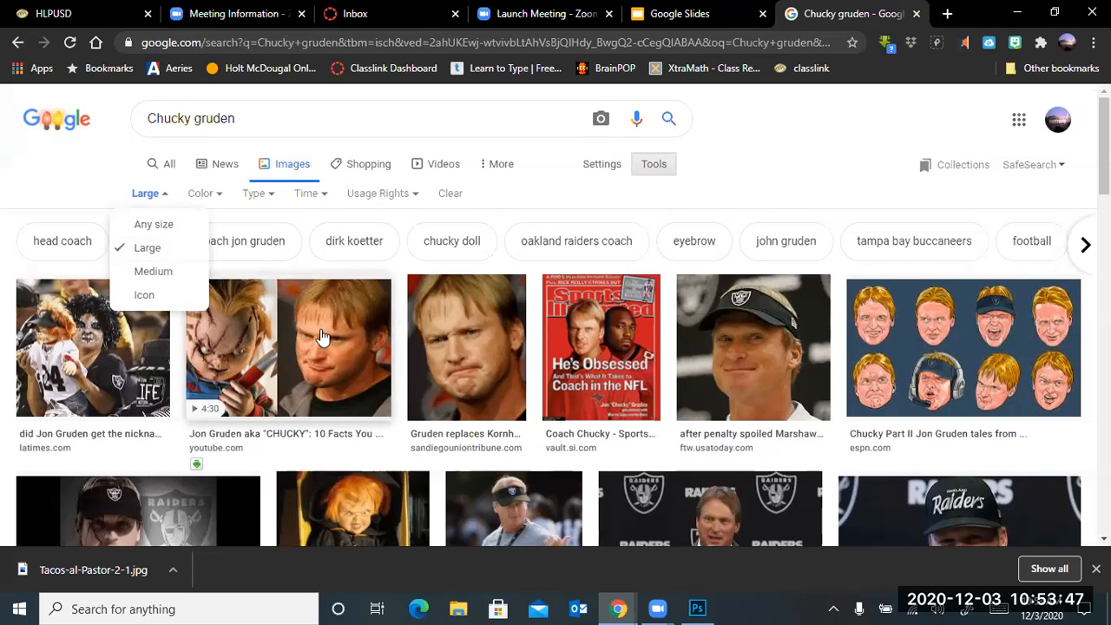
{"action": "scroll", "coordinate": [293, 355], "scroll_direction": "down", "scroll_amount": 2}
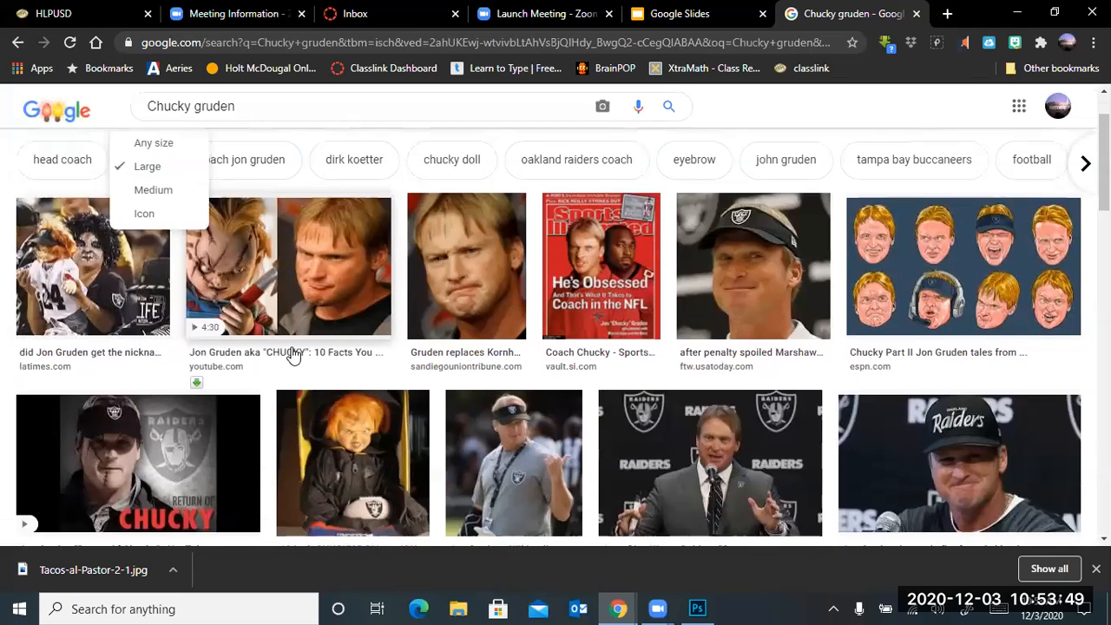
{"action": "scroll", "coordinate": [293, 356], "scroll_direction": "down", "scroll_amount": 1}
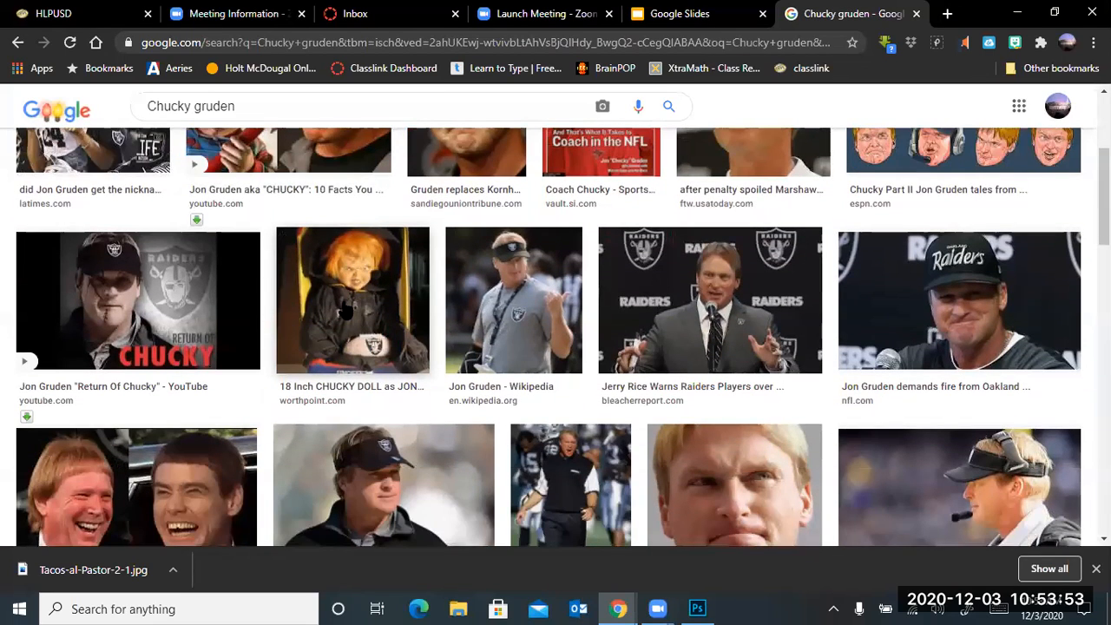
{"action": "scroll", "coordinate": [345, 311], "scroll_direction": "down", "scroll_amount": 1}
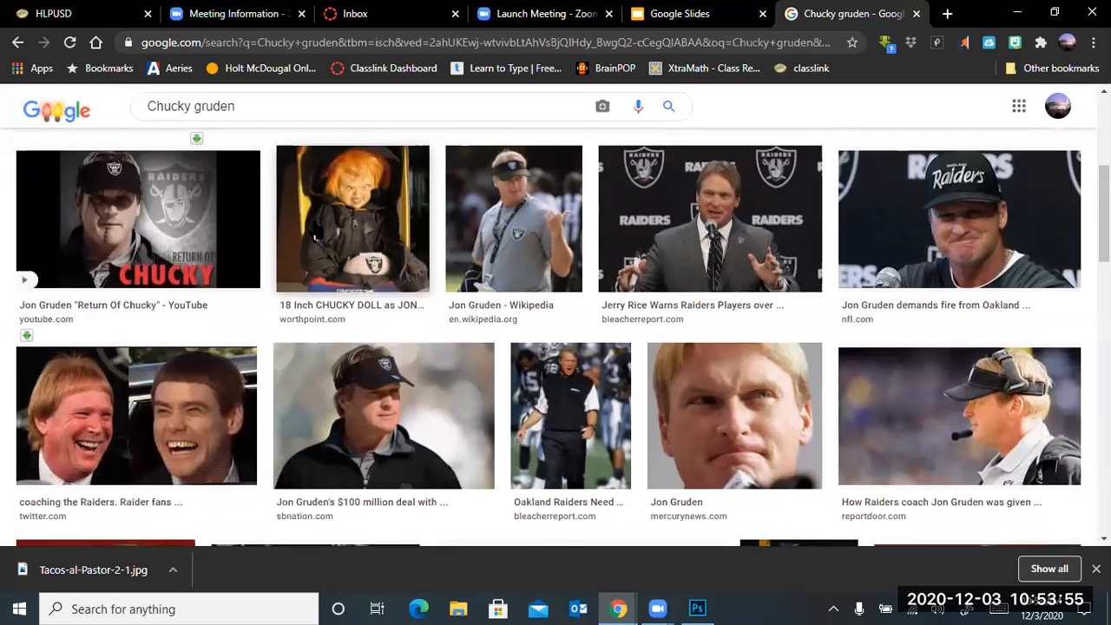
Open the YouTube "Return Of Chucky" image and save it to the Desktop as a JPEG named Chucky
{"action": "left_click", "coordinate": [225, 230]}
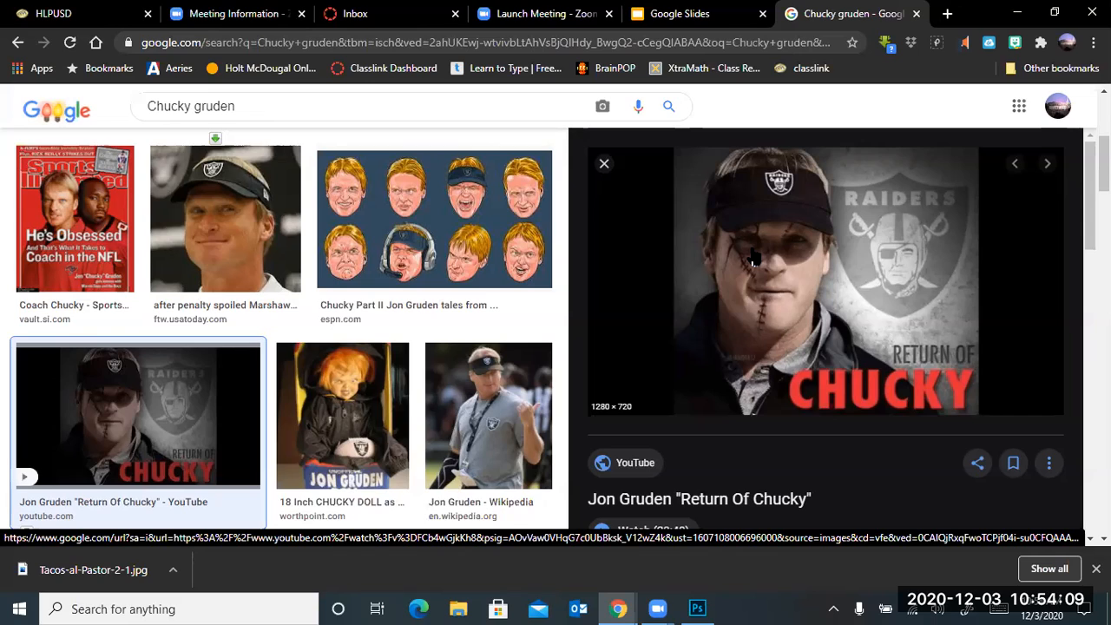
{"action": "right_click", "coordinate": [755, 255]}
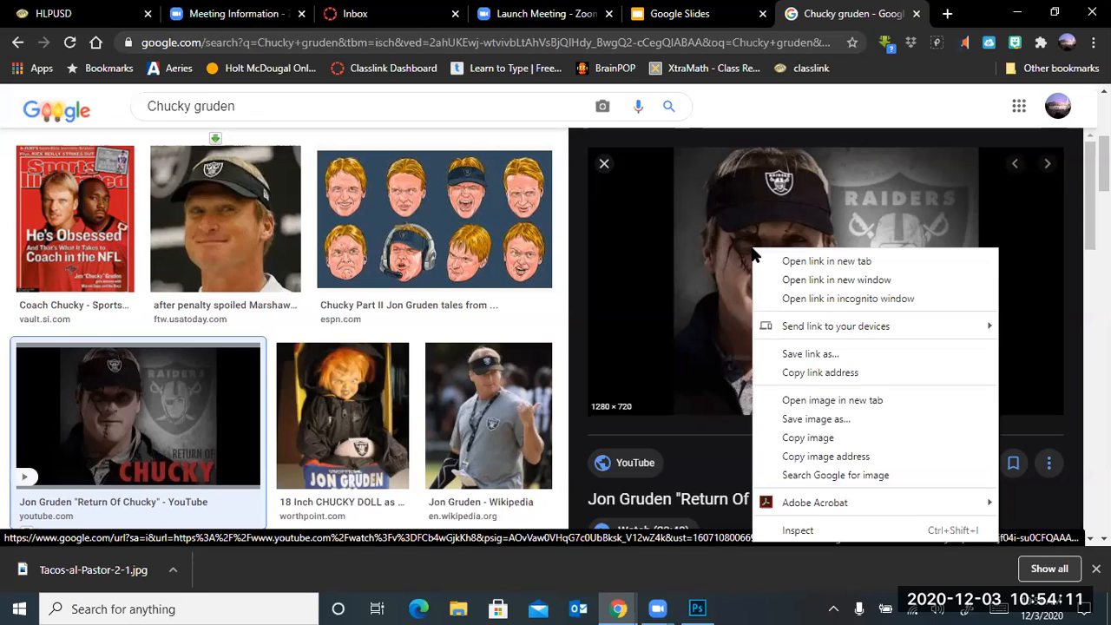
{"action": "left_click", "coordinate": [800, 419]}
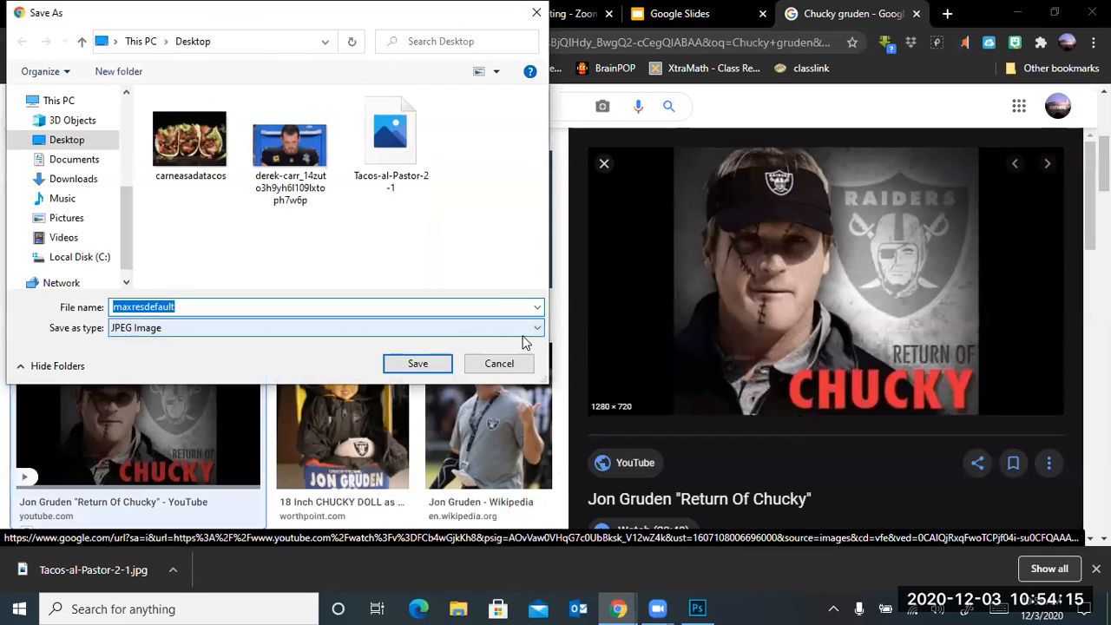
{"action": "type", "text": "Ch"}
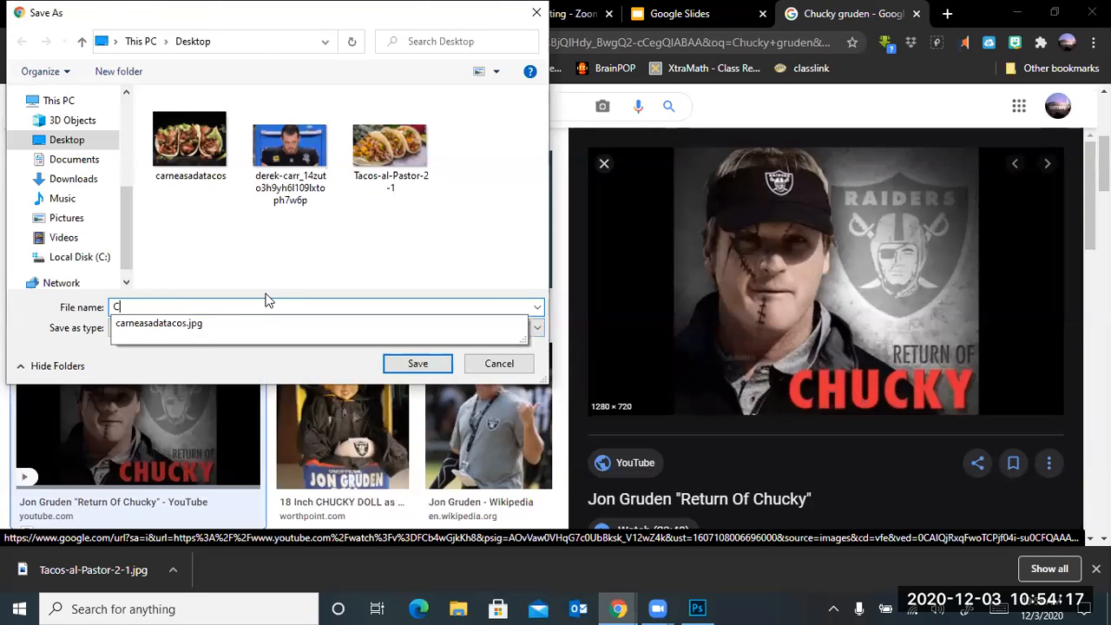
{"action": "key", "text": "Return"}
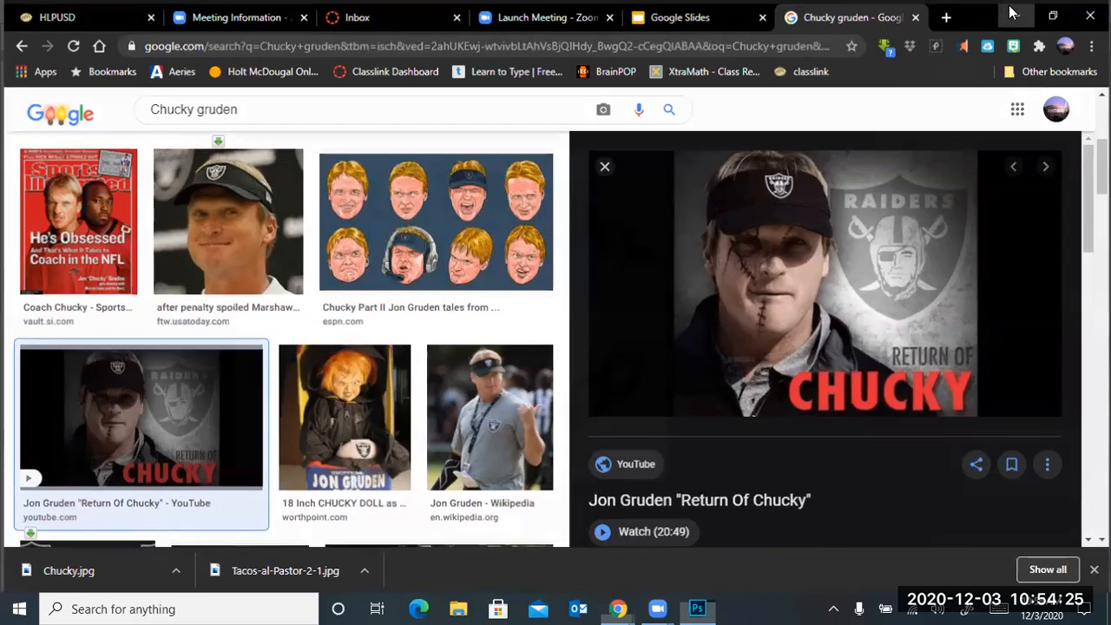
Switch to Photoshop and open the Tacos-al-Pastor-2-1 photo from the Desktop
{"action": "left_click", "coordinate": [1011, 13]}
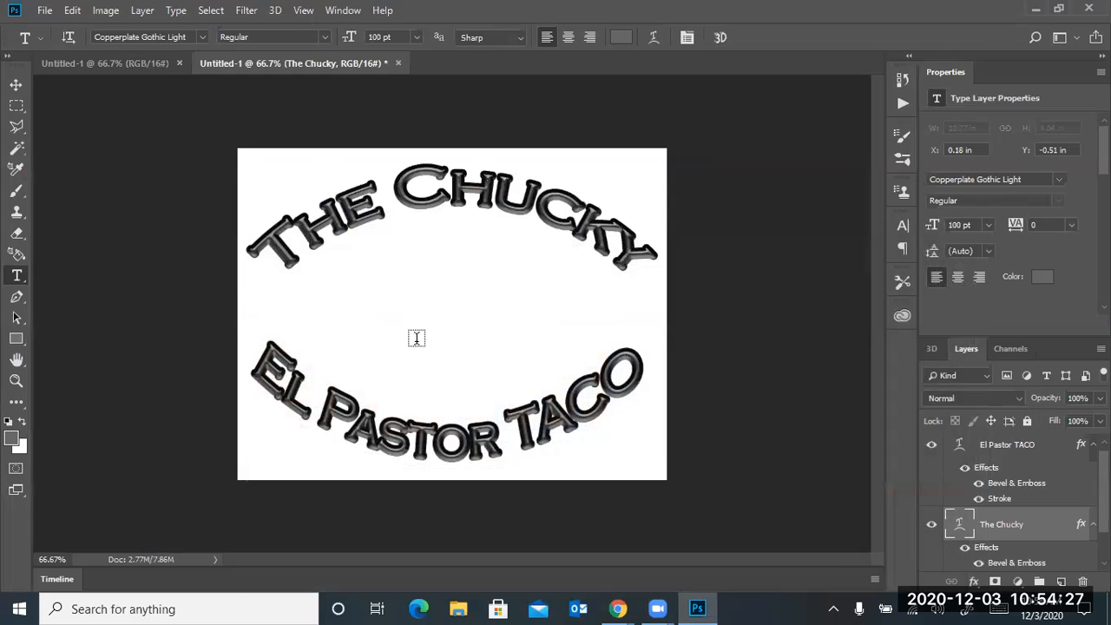
{"action": "left_click", "coordinate": [44, 10]}
{"action": "left_click", "coordinate": [53, 41]}
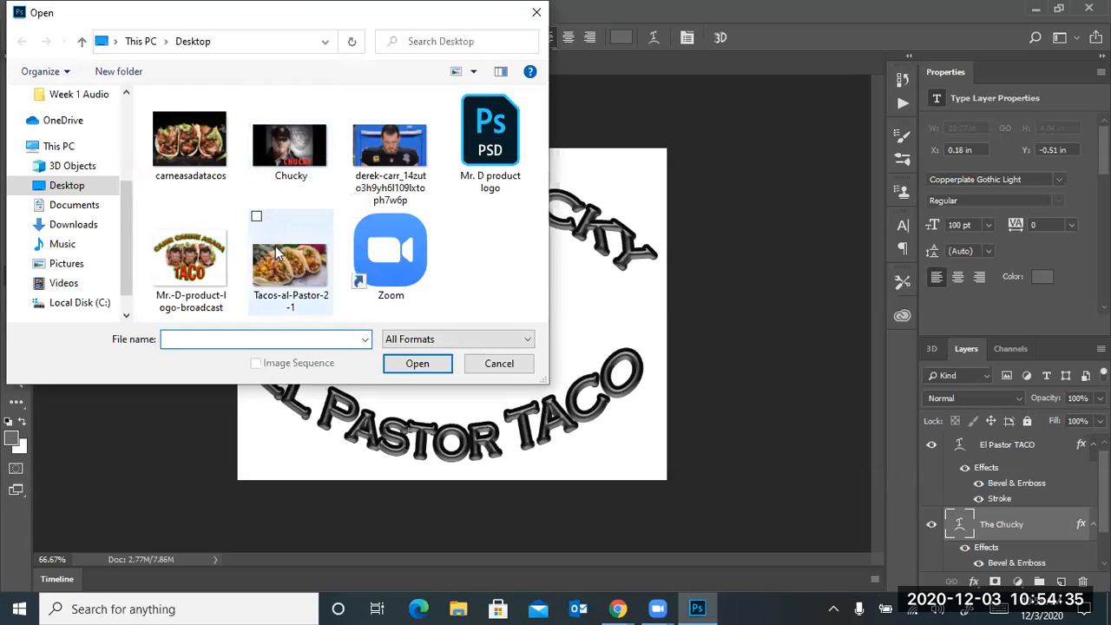
{"action": "double_click", "coordinate": [284, 267]}
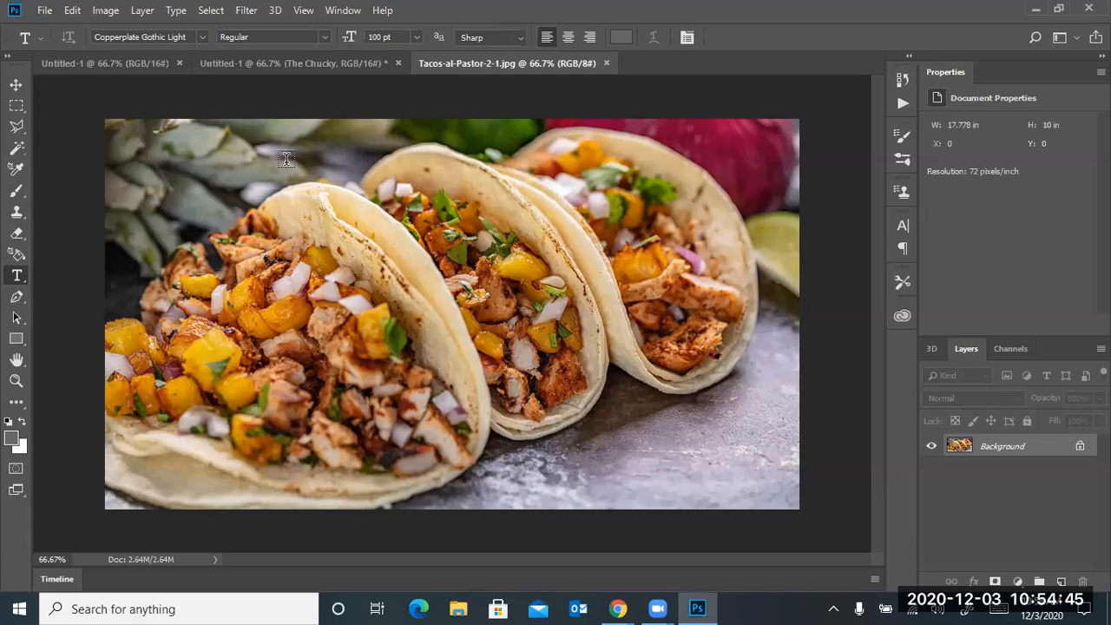
Select the three tacos by tracing around their combined outer edge with the Polygonal Lasso tool
{"action": "left_click", "coordinate": [17, 127]}
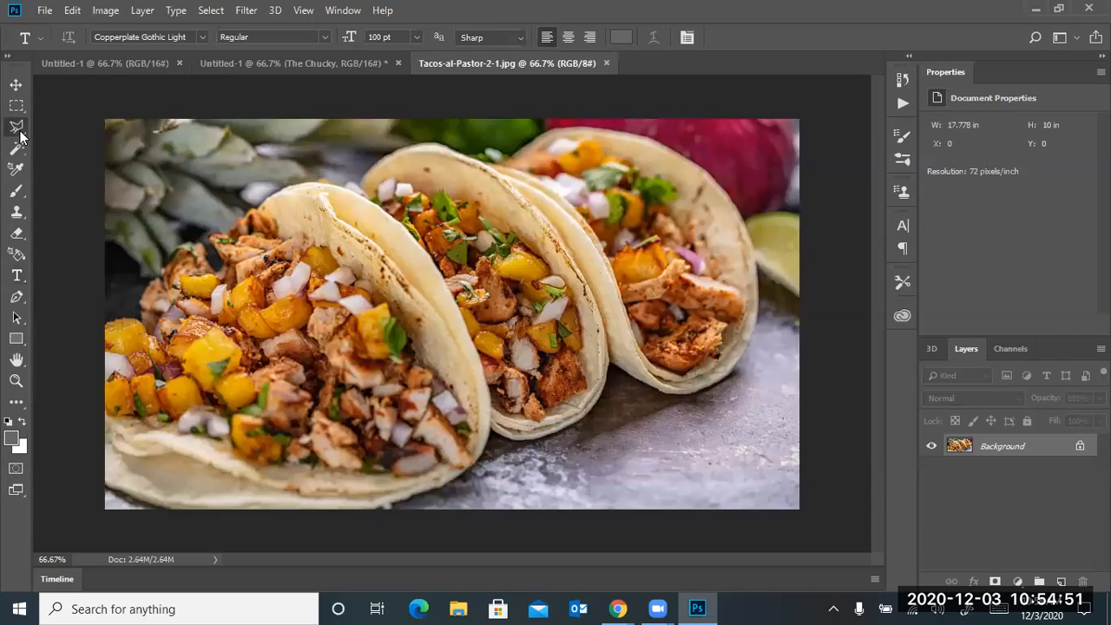
{"action": "left_click", "coordinate": [227, 229]}
{"action": "left_click", "coordinate": [243, 214]}
{"action": "left_click", "coordinate": [270, 196]}
{"action": "left_click", "coordinate": [297, 183]}
{"action": "left_click", "coordinate": [313, 181]}
{"action": "left_click", "coordinate": [357, 186]}
{"action": "left_click", "coordinate": [415, 140]}
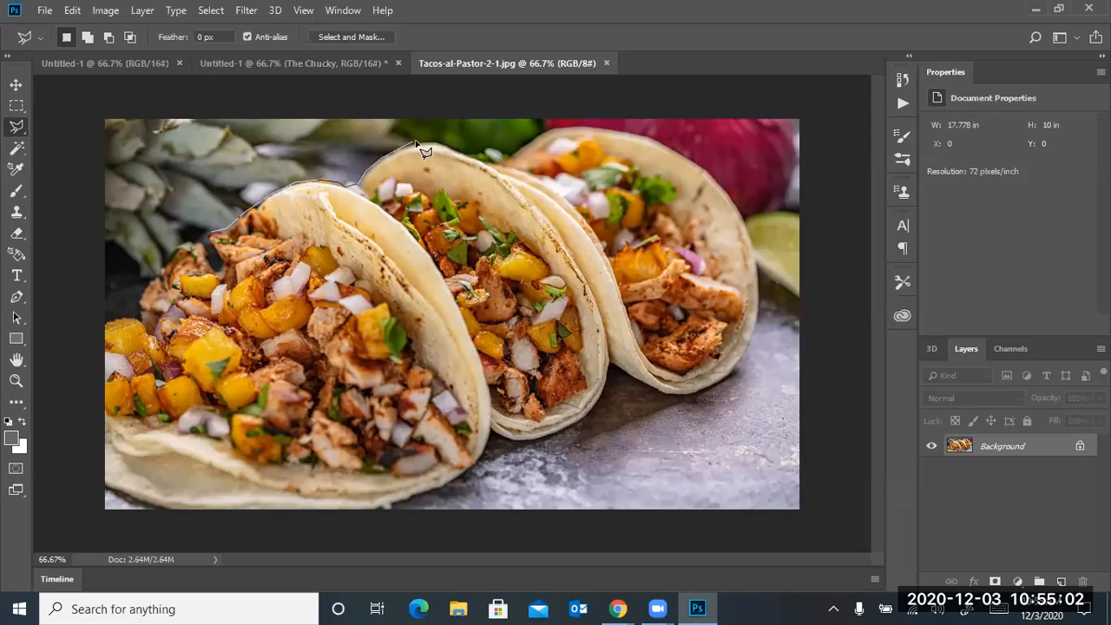
{"action": "left_click", "coordinate": [505, 161]}
{"action": "left_click", "coordinate": [564, 129]}
{"action": "left_click", "coordinate": [616, 131]}
{"action": "left_click", "coordinate": [660, 142]}
{"action": "left_click", "coordinate": [703, 168]}
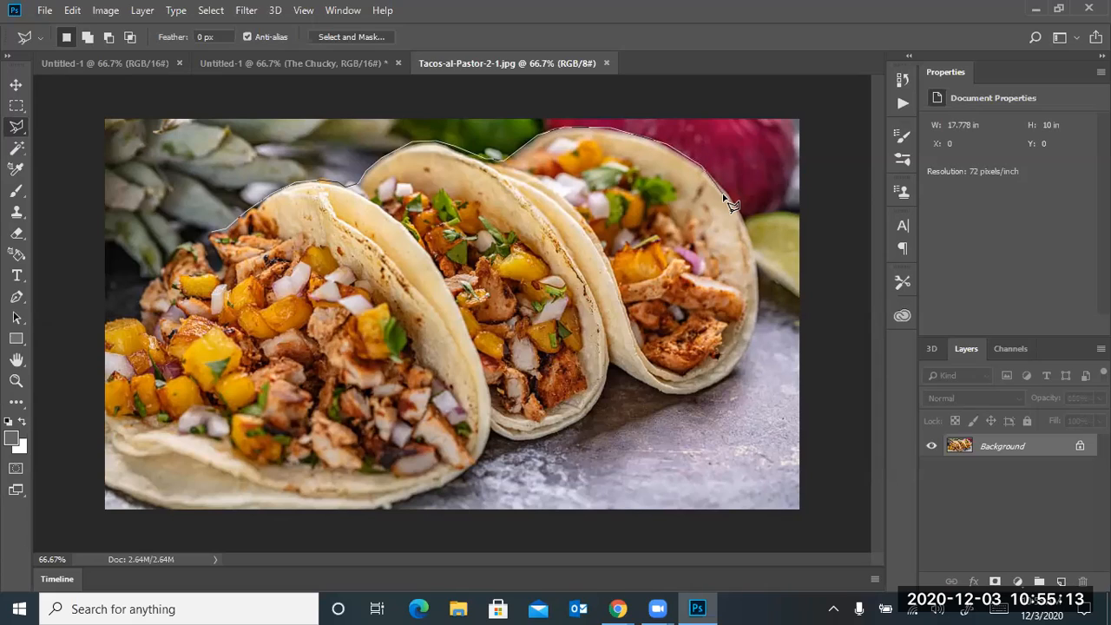
{"action": "left_click", "coordinate": [750, 232]}
{"action": "left_click", "coordinate": [759, 290]}
{"action": "left_click", "coordinate": [756, 329]}
{"action": "left_click", "coordinate": [739, 372]}
{"action": "left_click", "coordinate": [675, 394]}
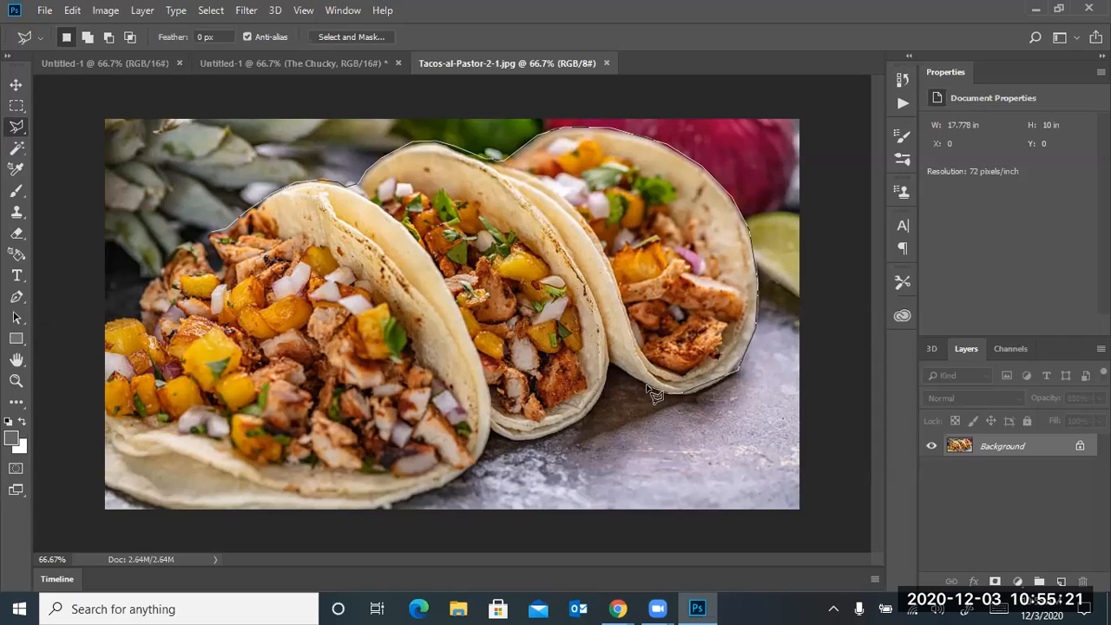
{"action": "left_click", "coordinate": [610, 364]}
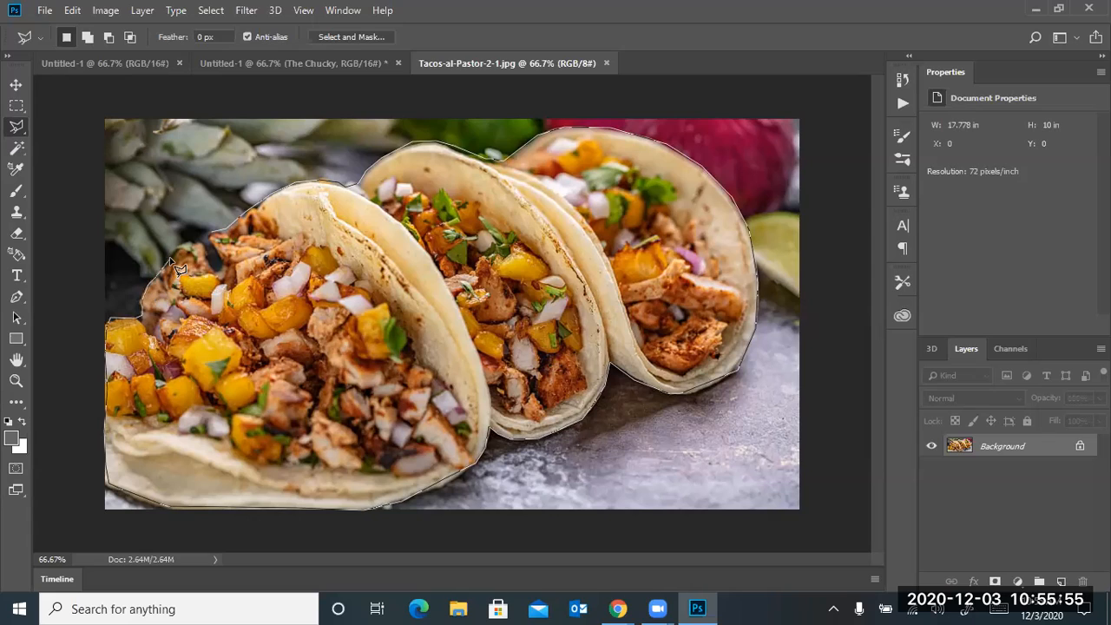
{"action": "left_click", "coordinate": [211, 233]}
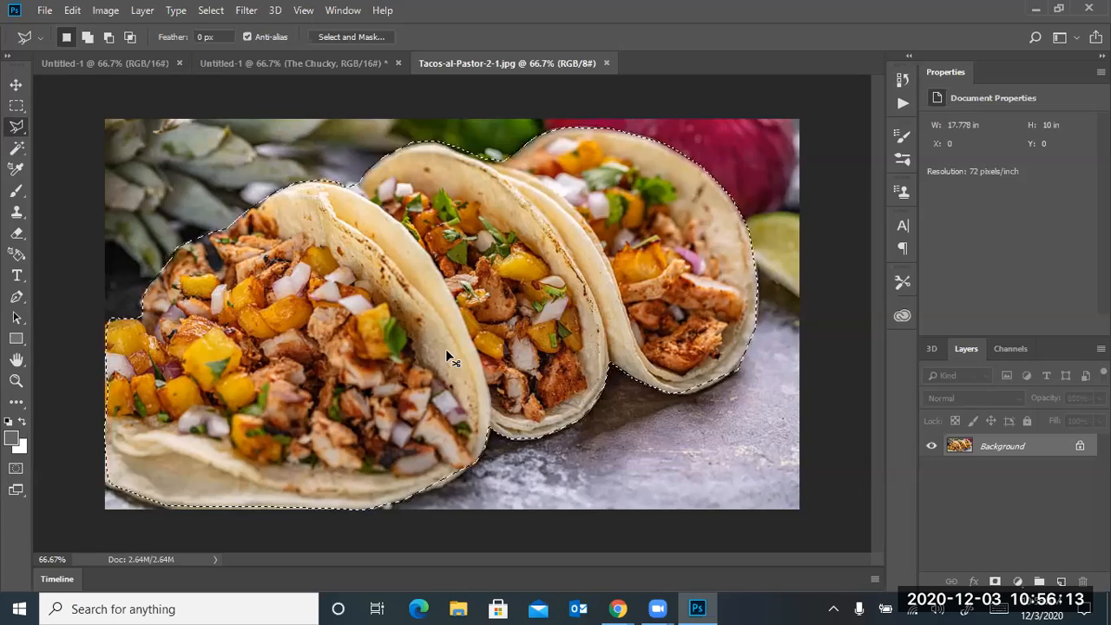
Paste the tacos into the logo document and free-transform them to about 53% size, rotated 12.4°, between the two text arcs
{"action": "left_click", "coordinate": [268, 64]}
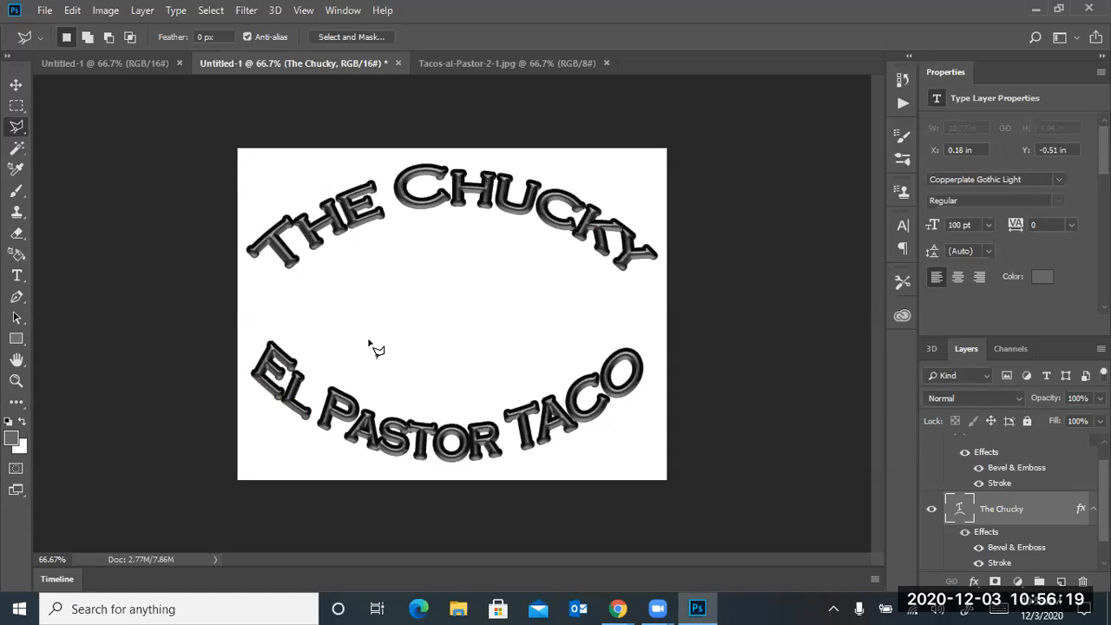
{"action": "key", "text": "ctrl+v"}
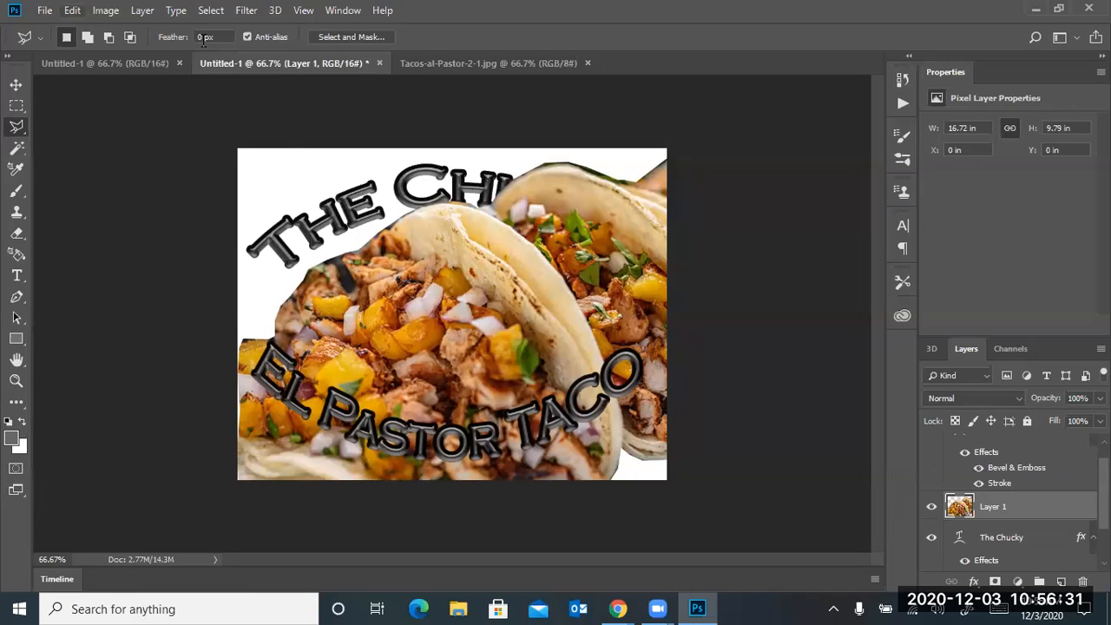
{"action": "key", "text": "alt+e"}
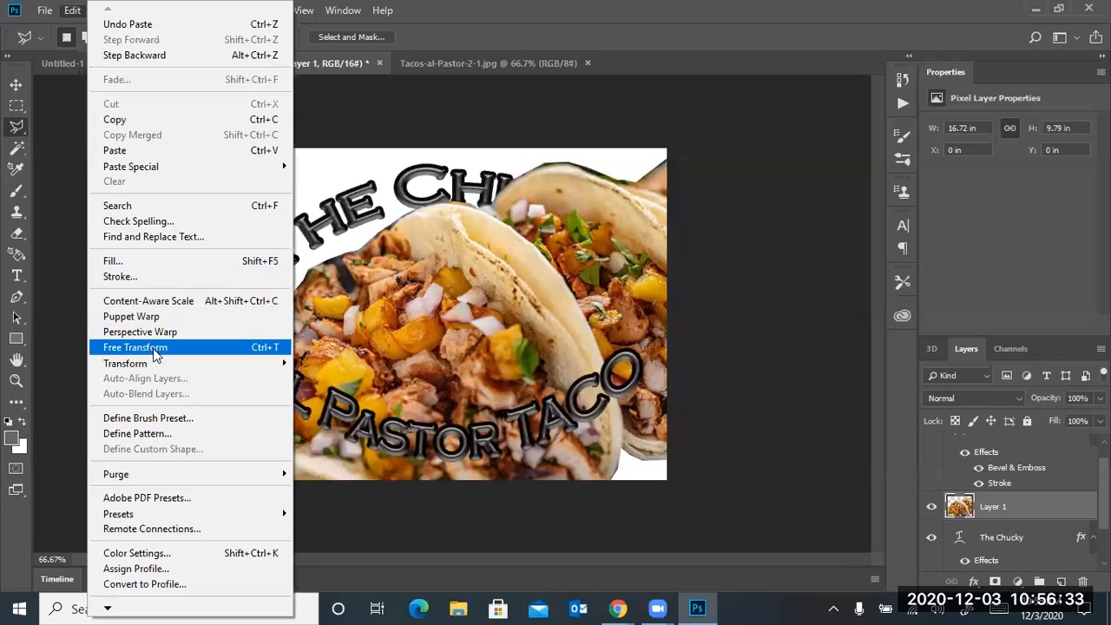
{"action": "key", "text": "Escape"}
{"action": "key", "text": "ctrl+t"}
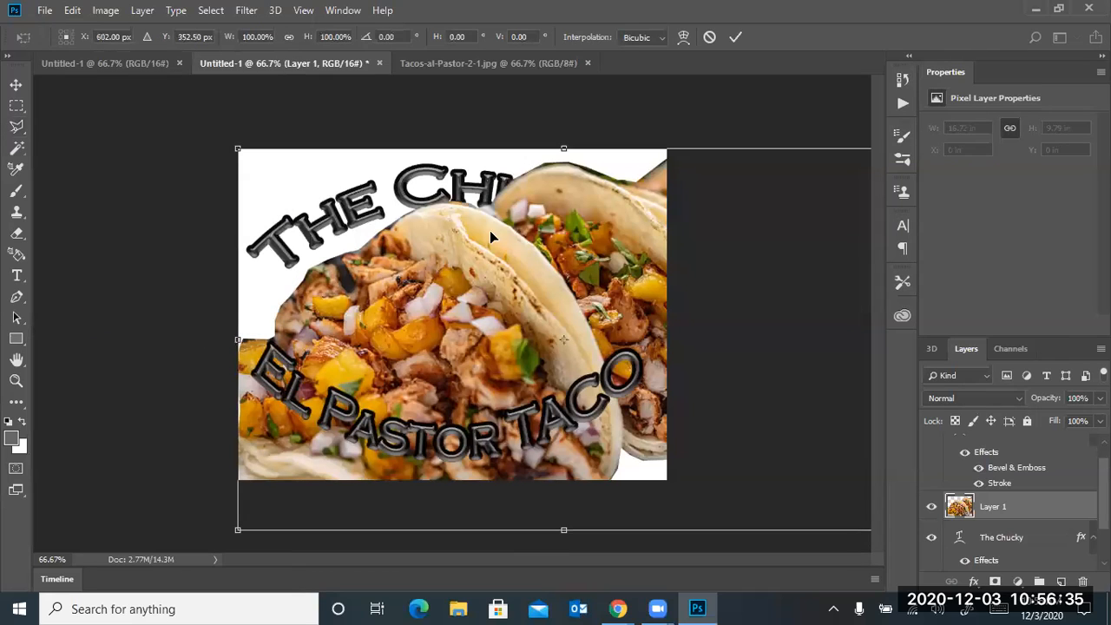
{"action": "left_click_drag", "start_coordinate": [239, 340], "coordinate": [499, 340]}
{"action": "left_click_drag", "start_coordinate": [596, 306], "coordinate": [314, 311]}
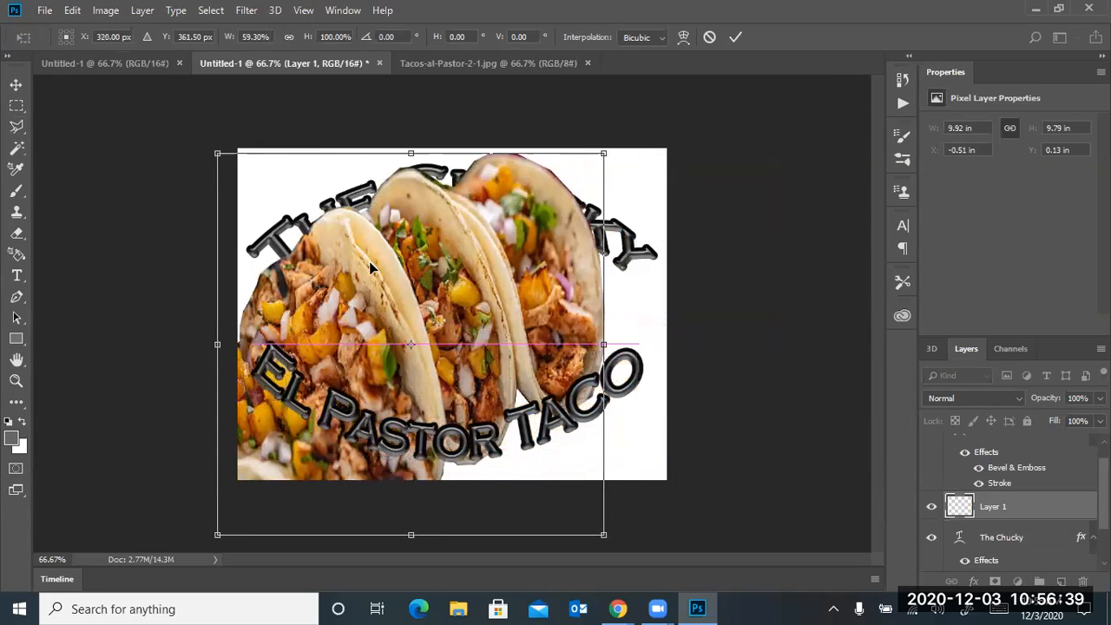
{"action": "left_click_drag", "start_coordinate": [412, 155], "coordinate": [439, 293]}
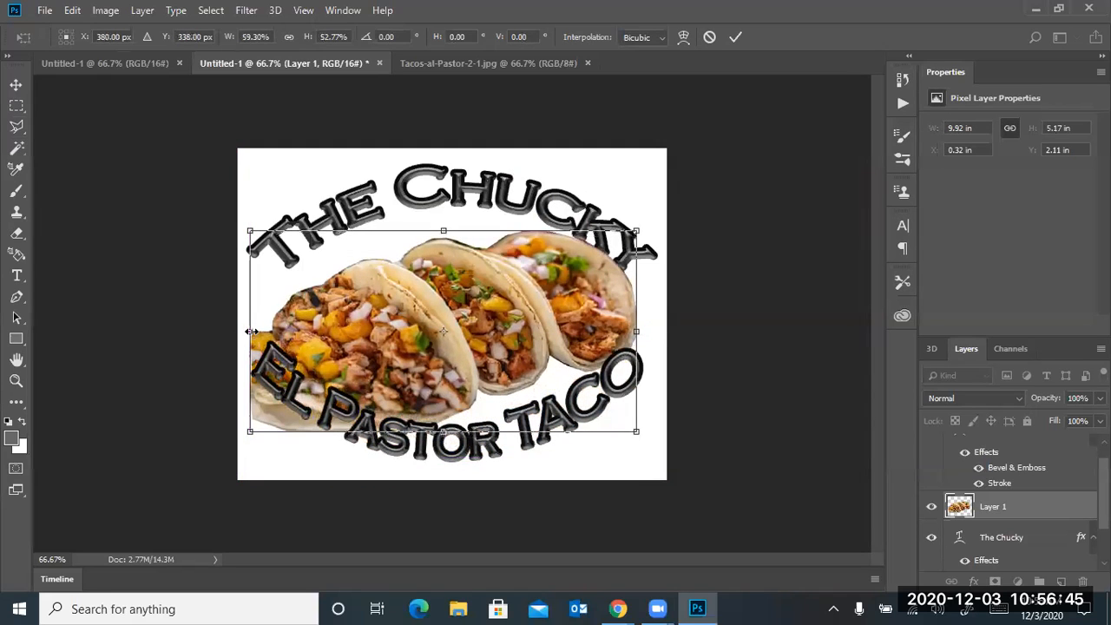
{"action": "left_click_drag", "start_coordinate": [254, 332], "coordinate": [310, 313]}
{"action": "left_click_drag", "start_coordinate": [630, 210], "coordinate": [637, 251]}
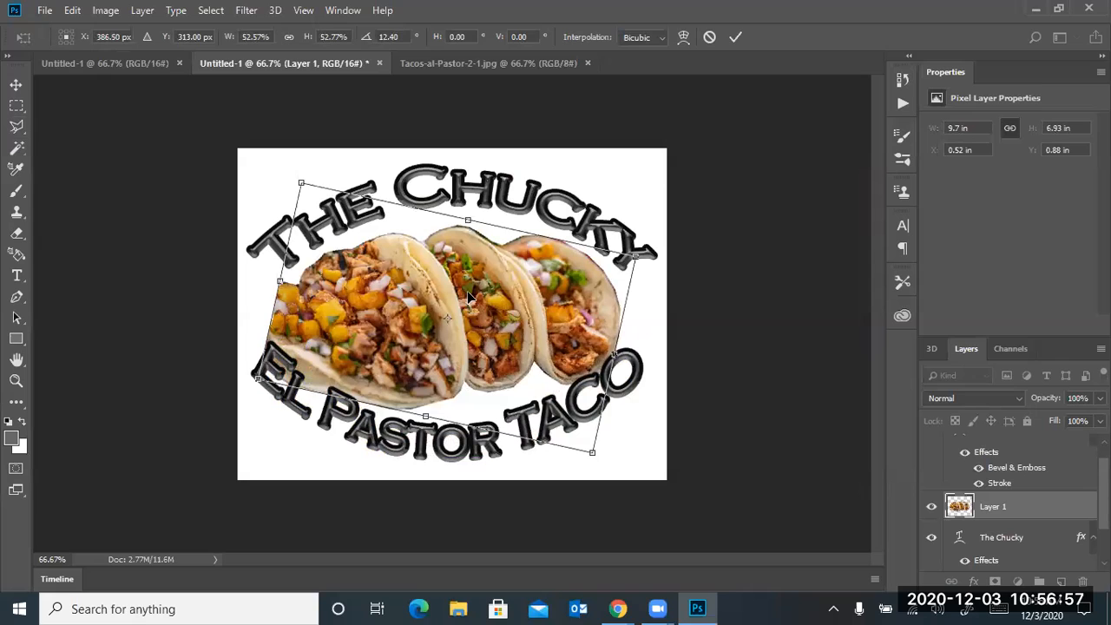
{"action": "key", "text": "Escape"}
Outline the straight cut-off edge of the front taco with the Polygonal Lasso, delete it to leave a rounded edge, and deselect
{"action": "key", "text": "l"}
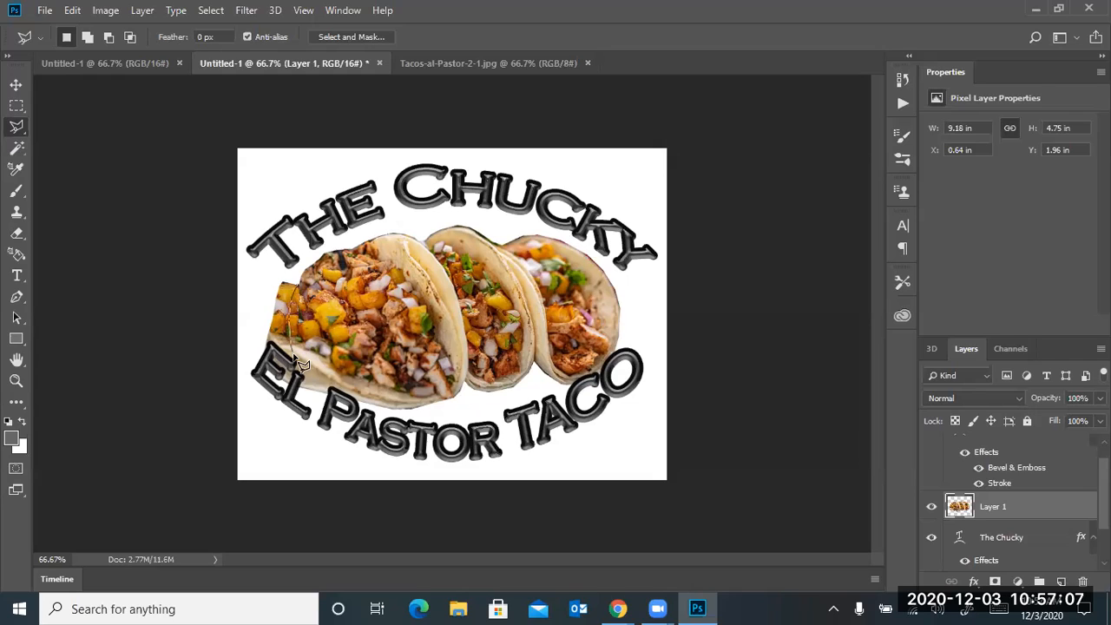
{"action": "left_click", "coordinate": [352, 391]}
{"action": "left_click", "coordinate": [386, 401]}
{"action": "left_click", "coordinate": [434, 401]}
{"action": "left_click", "coordinate": [438, 410]}
{"action": "left_click", "coordinate": [328, 429]}
{"action": "left_click", "coordinate": [235, 403]}
{"action": "left_click", "coordinate": [215, 318]}
{"action": "key", "text": "Escape"}
{"action": "key", "text": "Delete"}
{"action": "key", "text": "ctrl+d"}
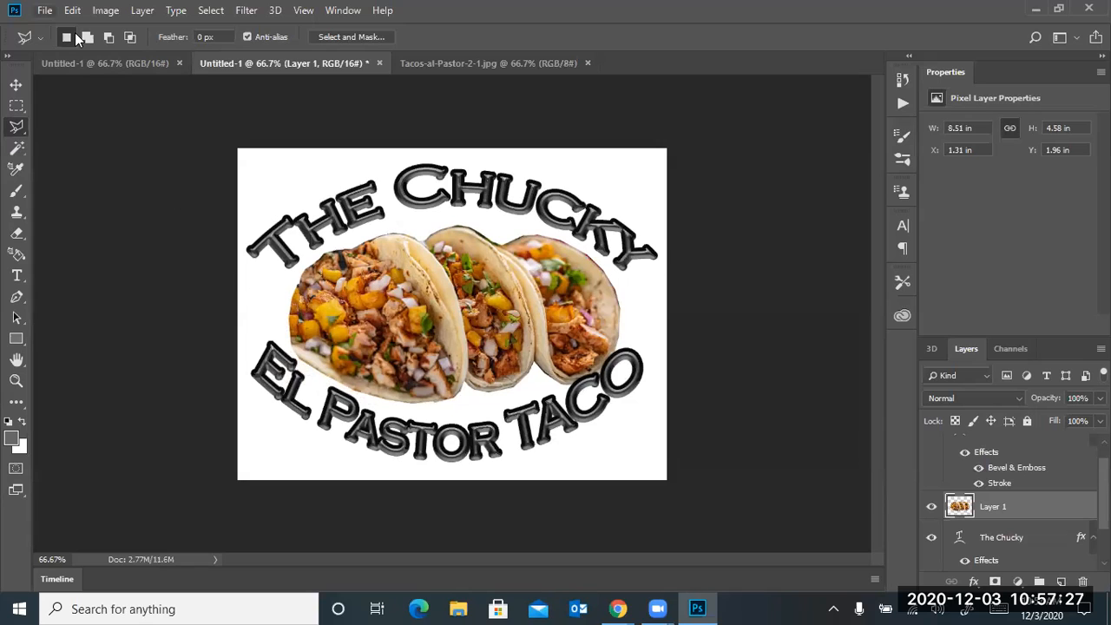
Open the Chucky image from the Desktop
{"action": "left_click", "coordinate": [45, 10]}
{"action": "left_click", "coordinate": [54, 42]}
{"action": "double_click", "coordinate": [295, 138]}
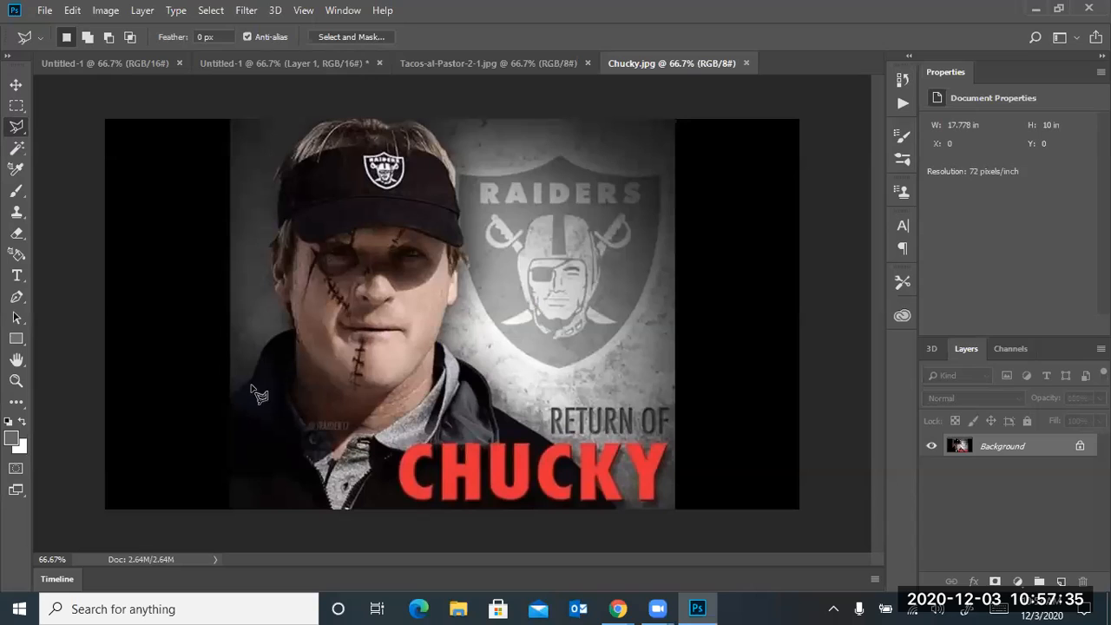
Outline the man's head and visor with the Polygonal Lasso and paste the cut-out into the taco logo document
{"action": "mouse_move", "coordinate": [293, 326]}
{"action": "left_mouse_down"}
{"action": "mouse_move", "coordinate": [267, 245]}
{"action": "mouse_move", "coordinate": [279, 241]}
{"action": "mouse_move", "coordinate": [279, 174]}
{"action": "mouse_move", "coordinate": [295, 139]}
{"action": "mouse_move", "coordinate": [336, 120]}
{"action": "mouse_move", "coordinate": [421, 125]}
{"action": "mouse_move", "coordinate": [456, 183]}
{"action": "mouse_move", "coordinate": [465, 299]}
{"action": "mouse_move", "coordinate": [448, 306]}
{"action": "mouse_move", "coordinate": [425, 361]}
{"action": "mouse_move", "coordinate": [383, 396]}
{"action": "mouse_move", "coordinate": [350, 395]}
{"action": "mouse_move", "coordinate": [299, 349]}
{"action": "left_mouse_up"}
{"action": "left_click", "coordinate": [304, 339]}
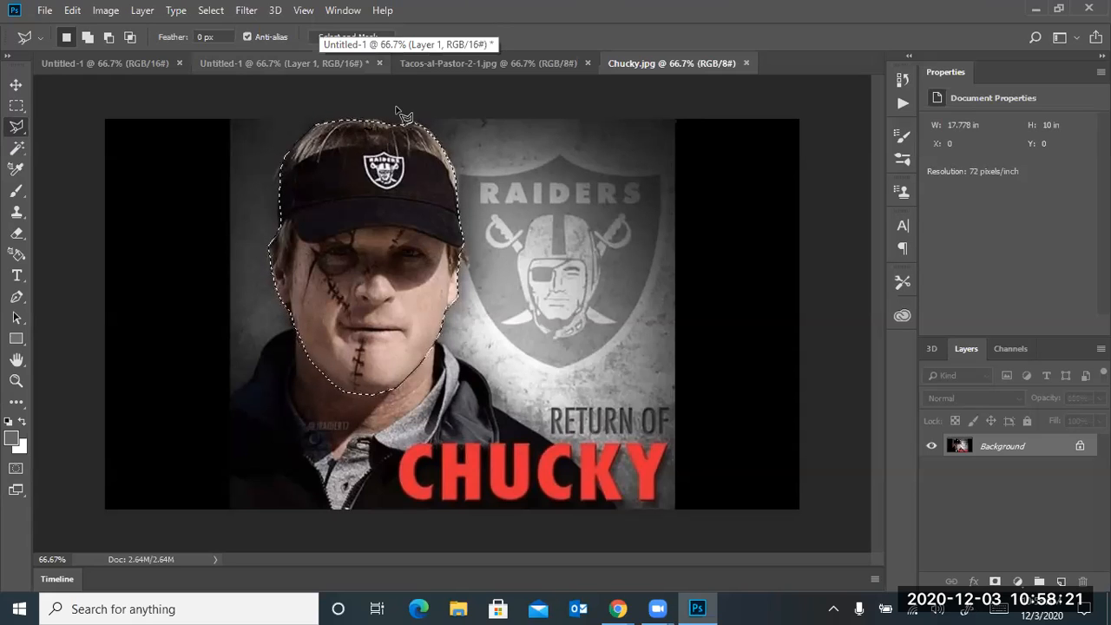
{"action": "left_click", "coordinate": [319, 64]}
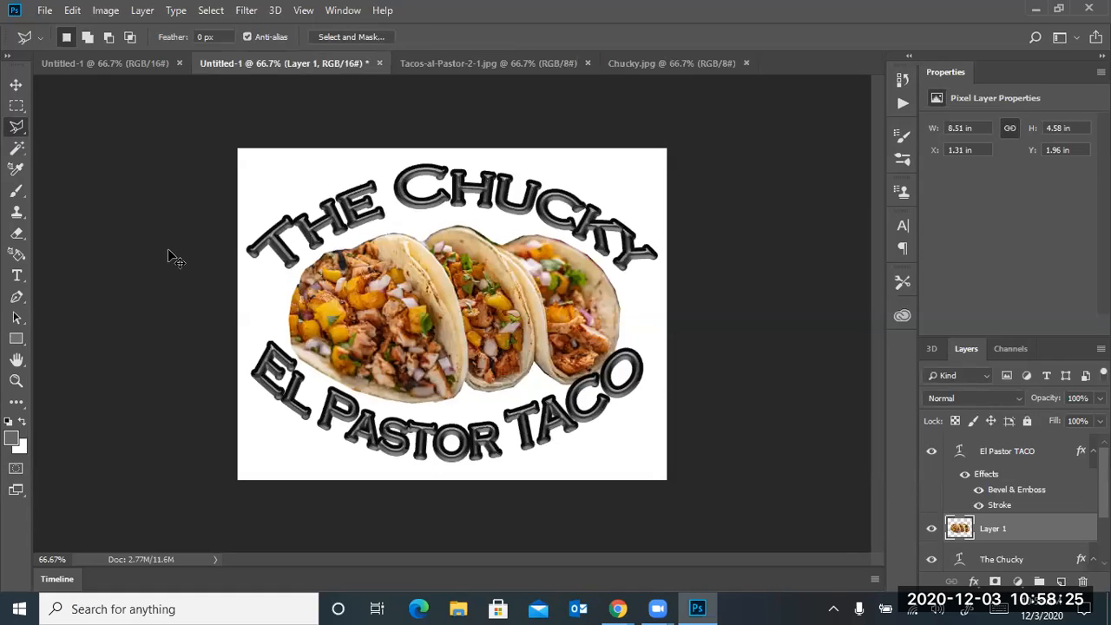
{"action": "key", "text": "ctrl+v"}
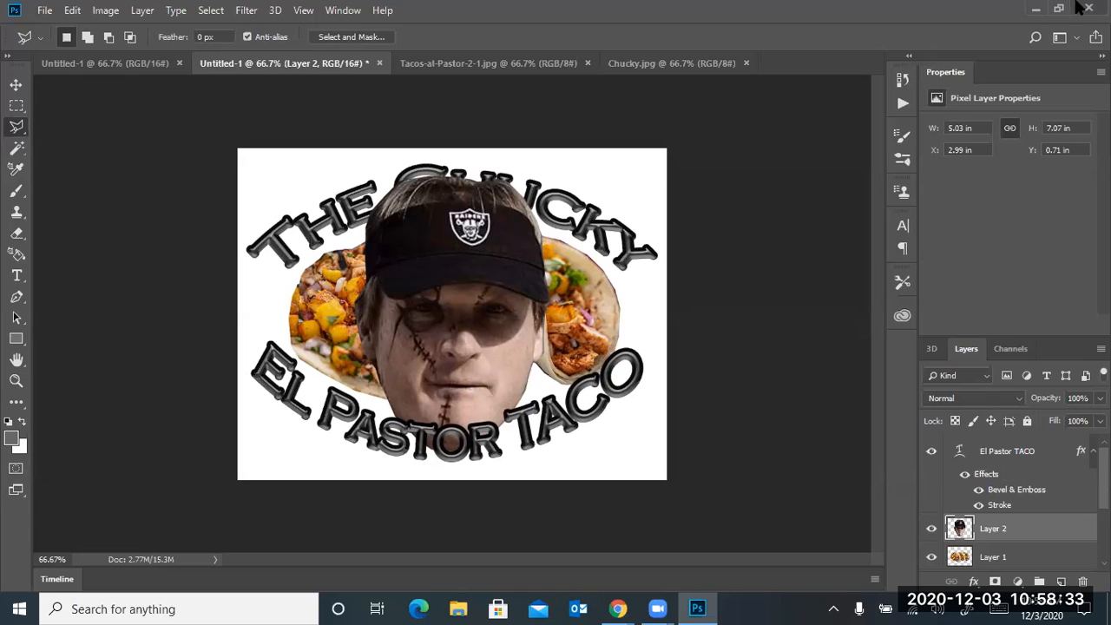
Detach the Properties panel from its dock to make more room for the layer list
{"action": "left_click_drag", "start_coordinate": [1034, 67], "coordinate": [935, 100]}
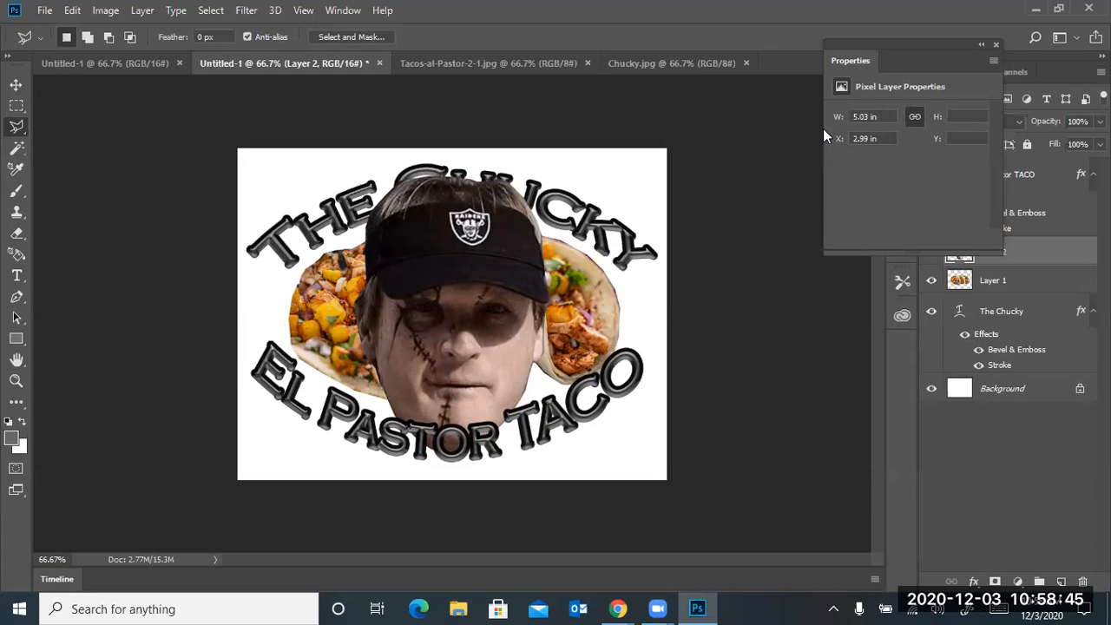
Move the floating Properties panel clear of the layer list and scale the head to about 76% width and 62% height, centred over the tacos
{"action": "left_click_drag", "start_coordinate": [911, 42], "coordinate": [799, 473]}
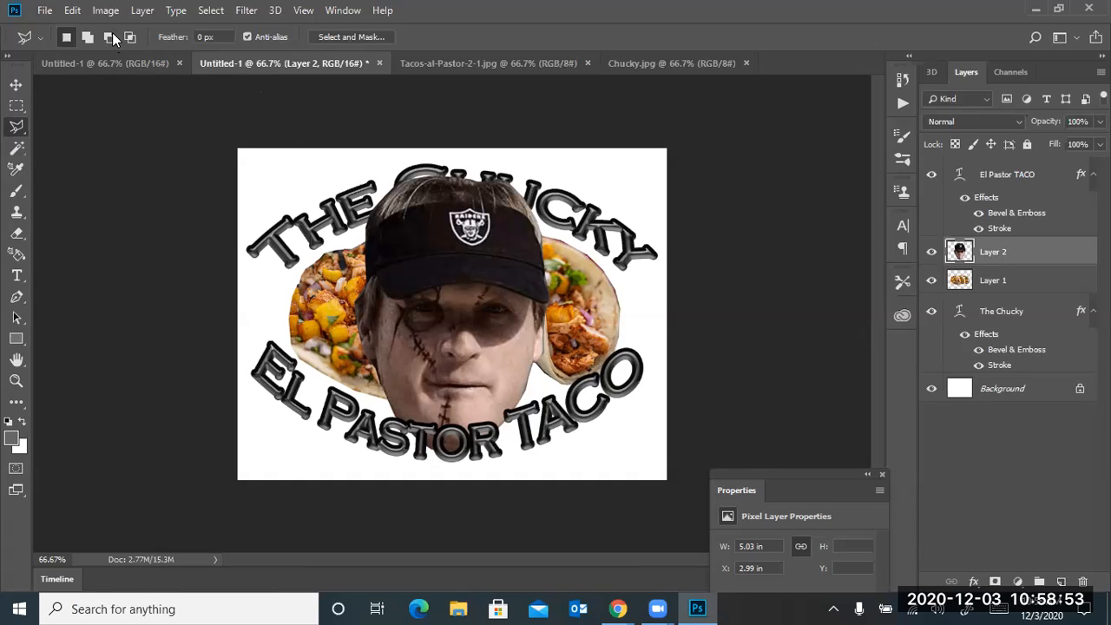
{"action": "key", "text": "alt+e"}
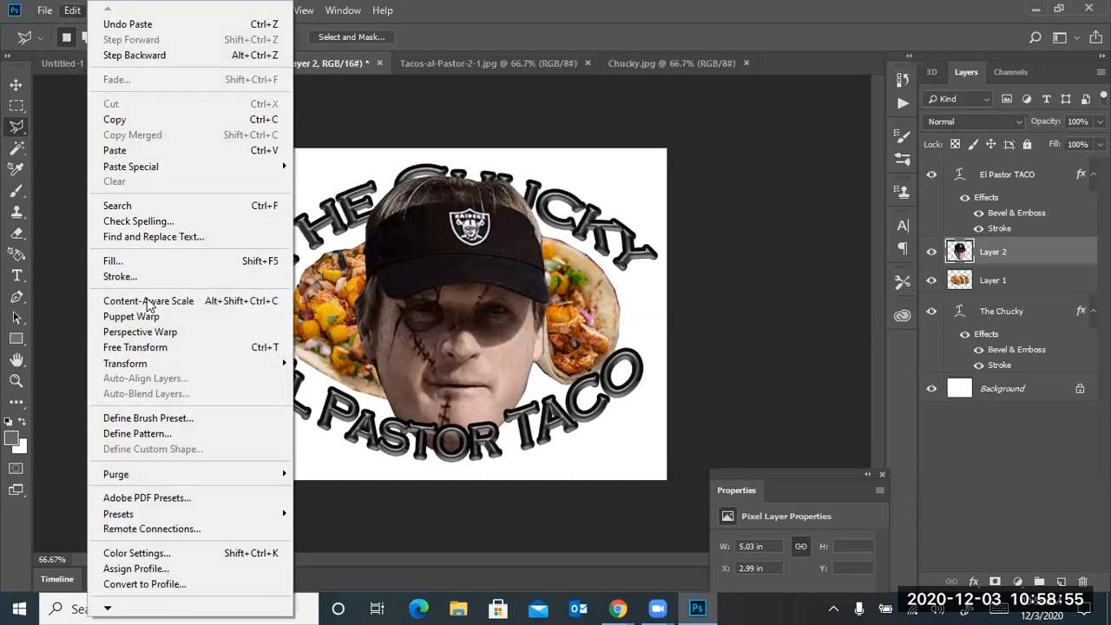
{"action": "left_click", "coordinate": [162, 348]}
{"action": "left_click_drag", "start_coordinate": [352, 174], "coordinate": [402, 282]}
{"action": "left_click_drag", "start_coordinate": [482, 335], "coordinate": [468, 300]}
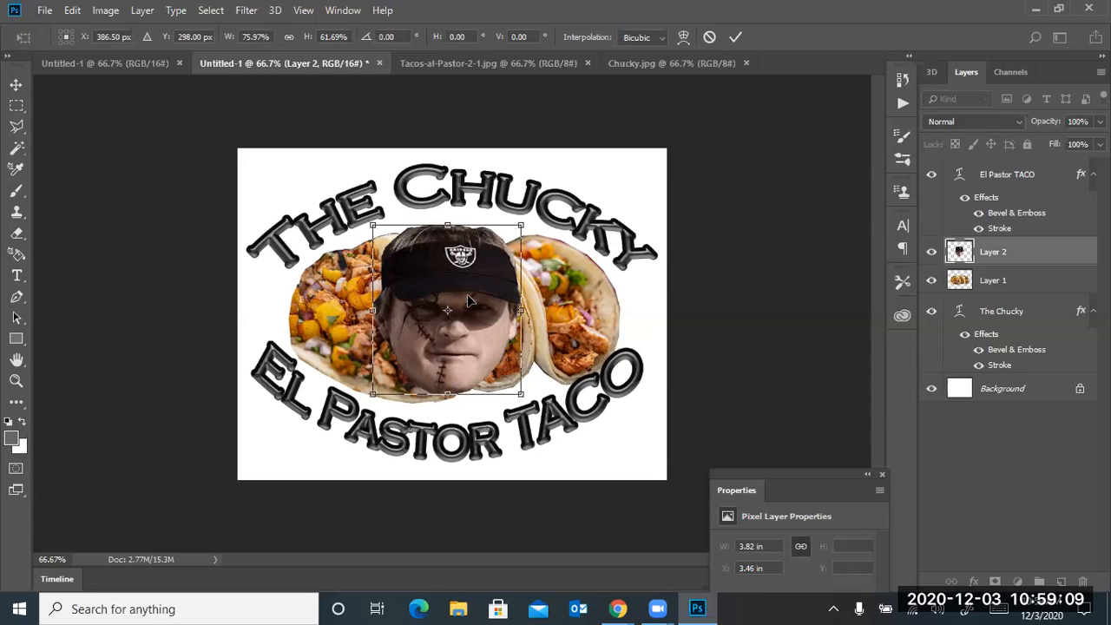
{"action": "key", "text": "Return"}
{"action": "key", "text": "l"}
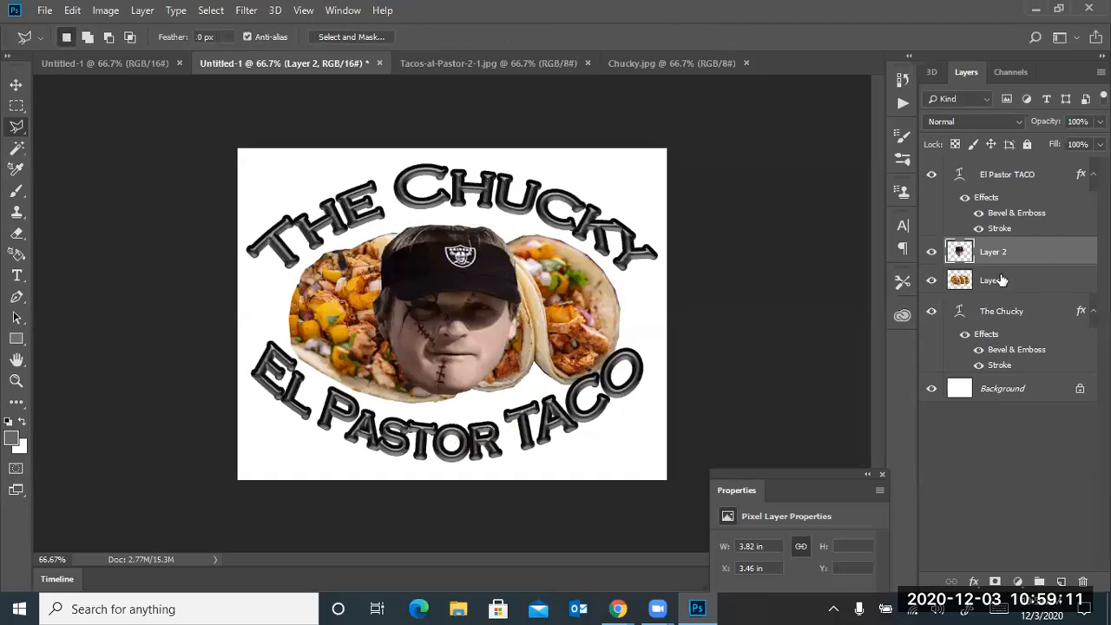
Place the tacos layer above the head layer and move the tacos down to uncover the visor
{"action": "left_click_drag", "start_coordinate": [1001, 279], "coordinate": [998, 255]}
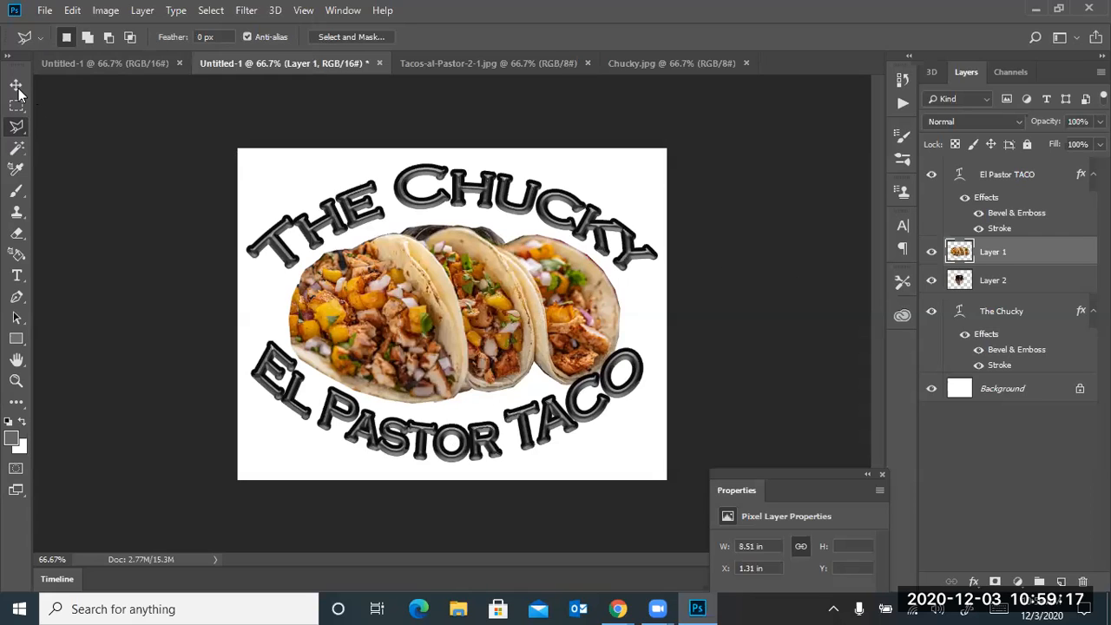
{"action": "left_click", "coordinate": [16, 86]}
{"action": "left_click", "coordinate": [1003, 284]}
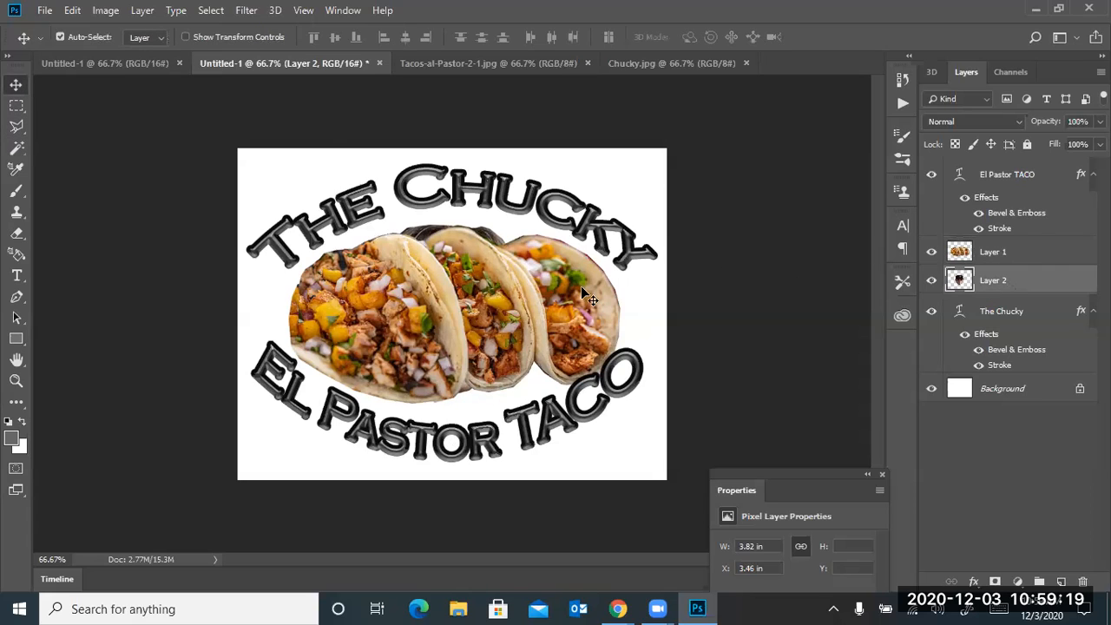
{"action": "left_click_drag", "start_coordinate": [437, 302], "coordinate": [444, 367]}
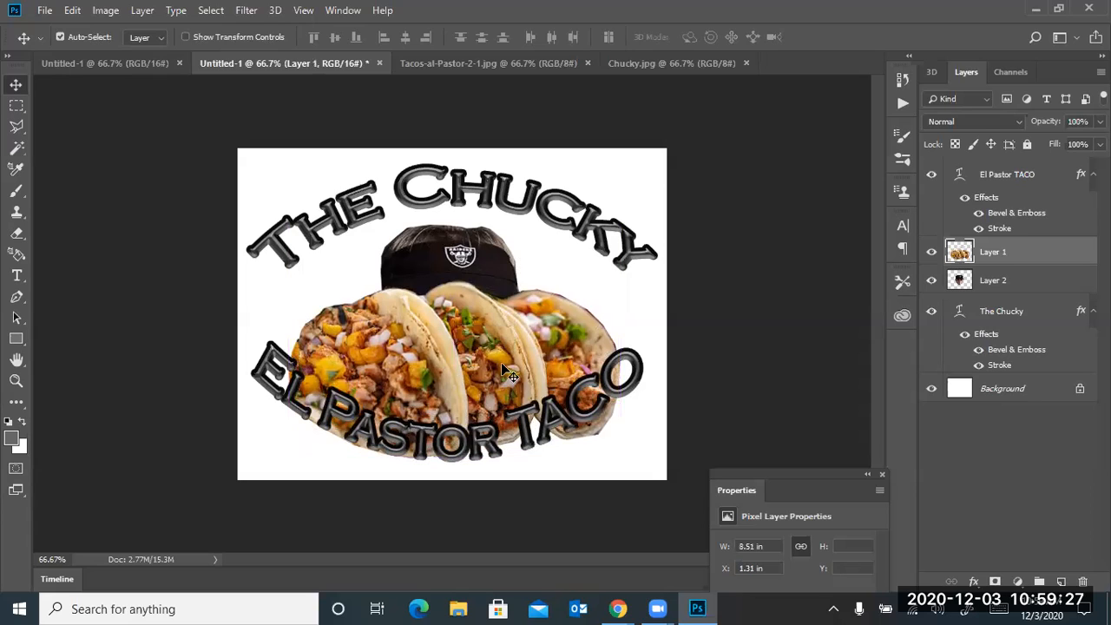
Move the head up behind the tacos and place The Chucky text layer above the head layer
{"action": "left_click", "coordinate": [991, 283]}
{"action": "left_click_drag", "start_coordinate": [452, 273], "coordinate": [449, 238]}
{"action": "left_click_drag", "start_coordinate": [970, 289], "coordinate": [998, 274]}
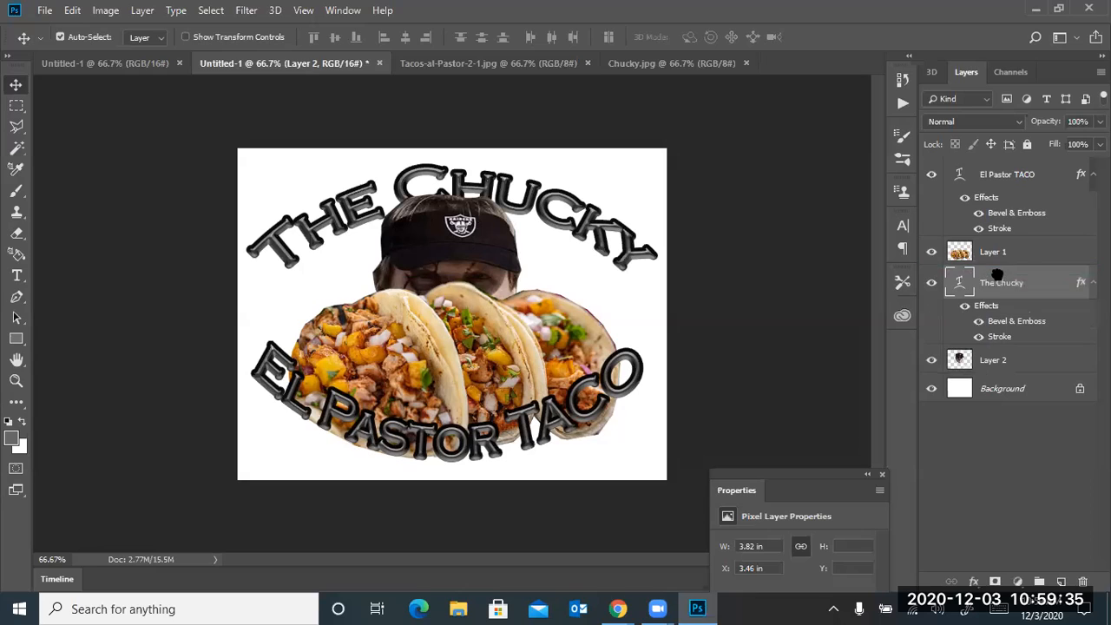
{"action": "left_click", "coordinate": [998, 282]}
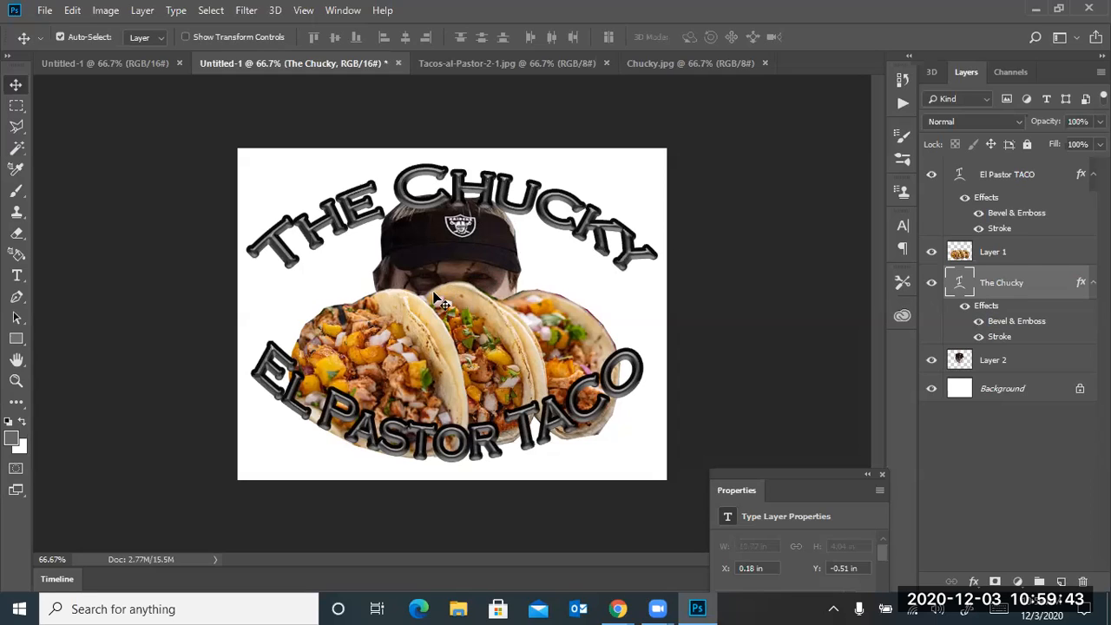
Move the El Pastor TACO text down slightly, close to the canvas's lower edge
{"action": "left_click", "coordinate": [999, 248]}
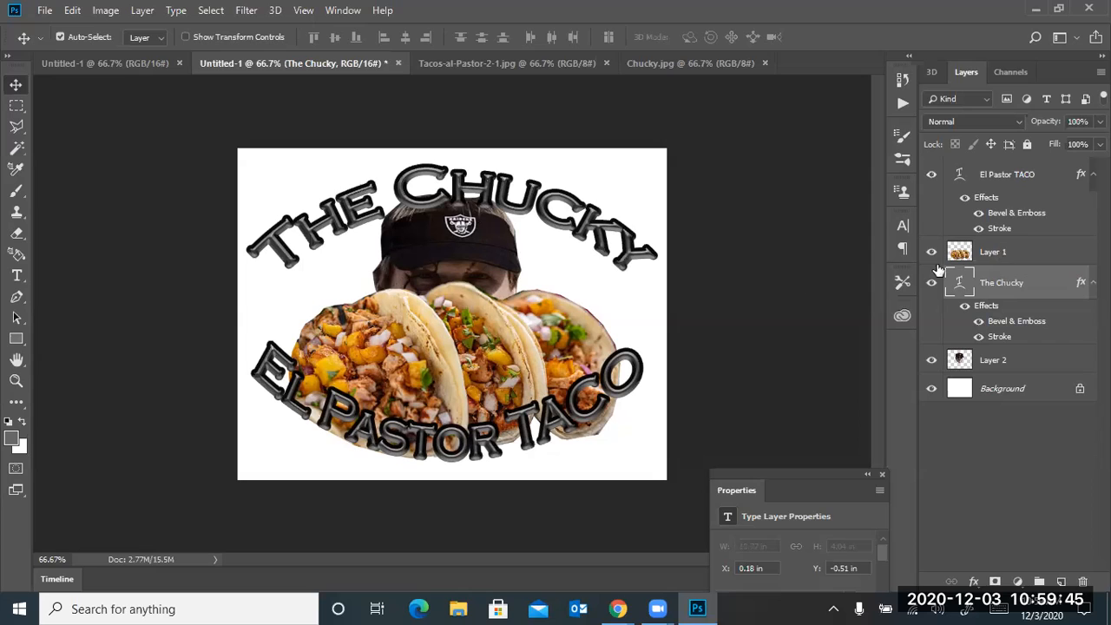
{"action": "left_click", "coordinate": [462, 342]}
{"action": "left_click_drag", "start_coordinate": [462, 342], "coordinate": [465, 371]}
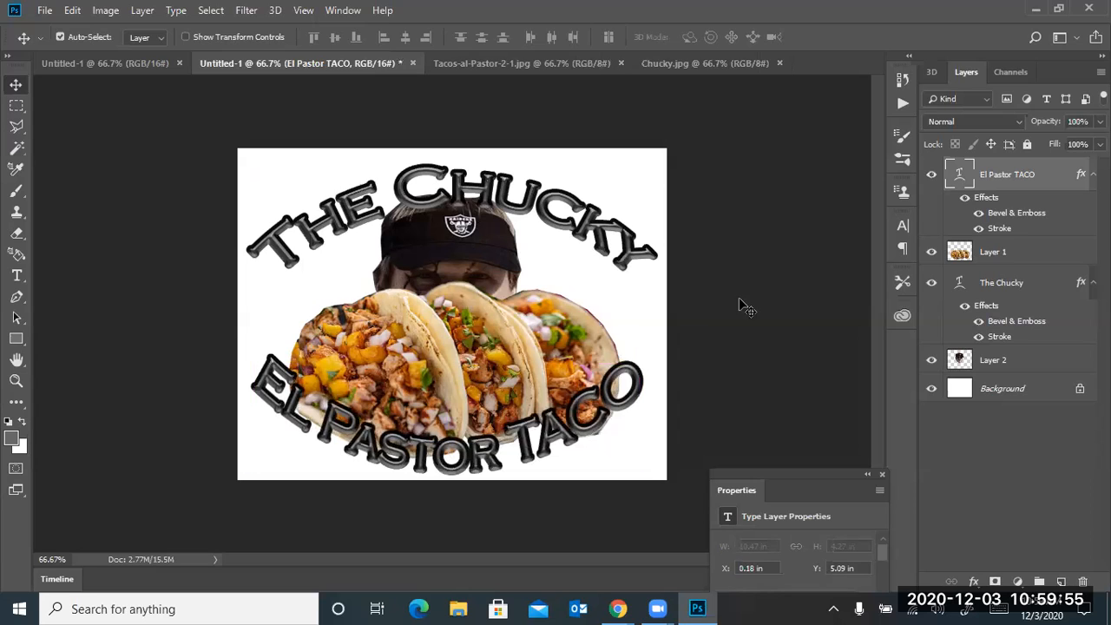
Scale the tacos to about 87% width and 66% height, centred below the man's eyes and above the El Pastor TACO text
{"action": "left_click", "coordinate": [989, 252]}
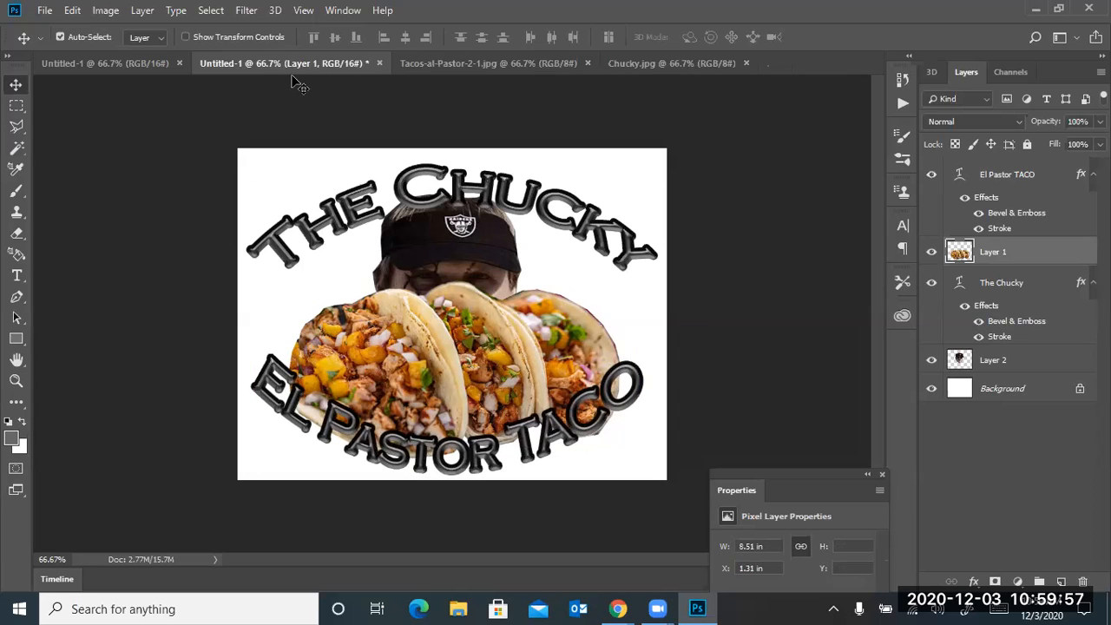
{"action": "left_click", "coordinate": [72, 9]}
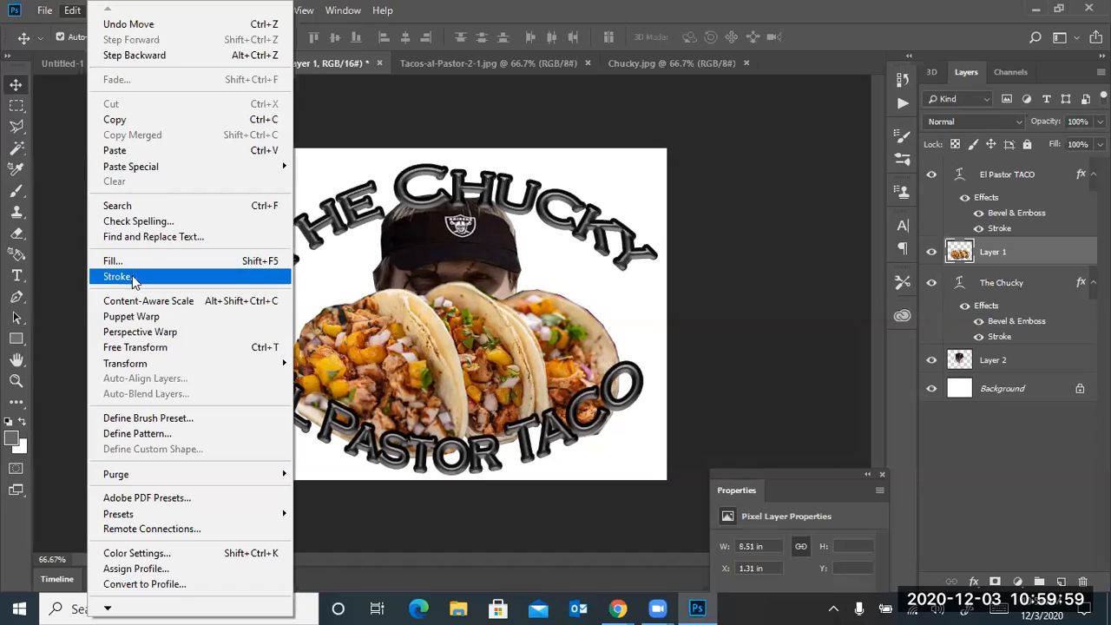
{"action": "left_click", "coordinate": [164, 354]}
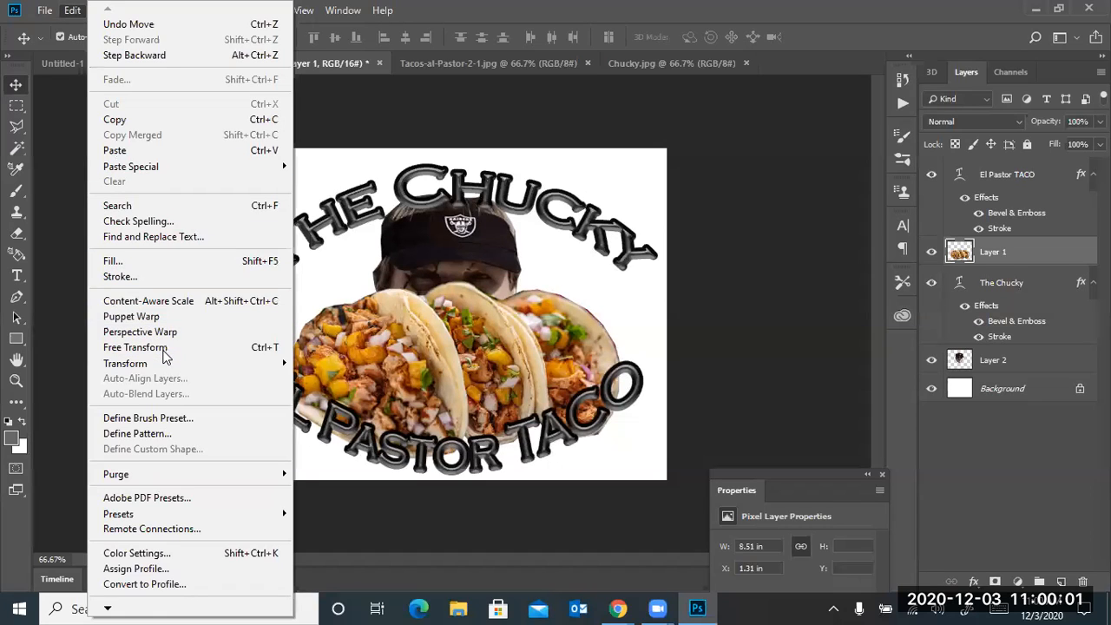
{"action": "left_click_drag", "start_coordinate": [456, 278], "coordinate": [456, 332]}
{"action": "left_click_drag", "start_coordinate": [454, 376], "coordinate": [446, 345]}
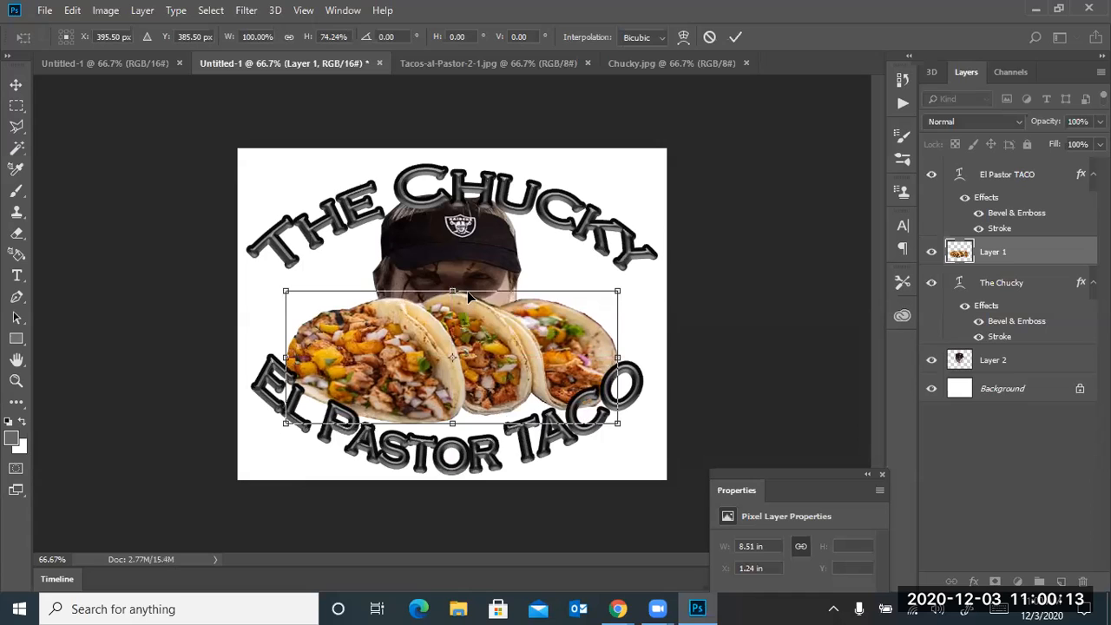
{"action": "left_click_drag", "start_coordinate": [452, 291], "coordinate": [452, 307]}
{"action": "left_click_drag", "start_coordinate": [286, 366], "coordinate": [325, 365]}
{"action": "left_click_drag", "start_coordinate": [429, 359], "coordinate": [408, 360]}
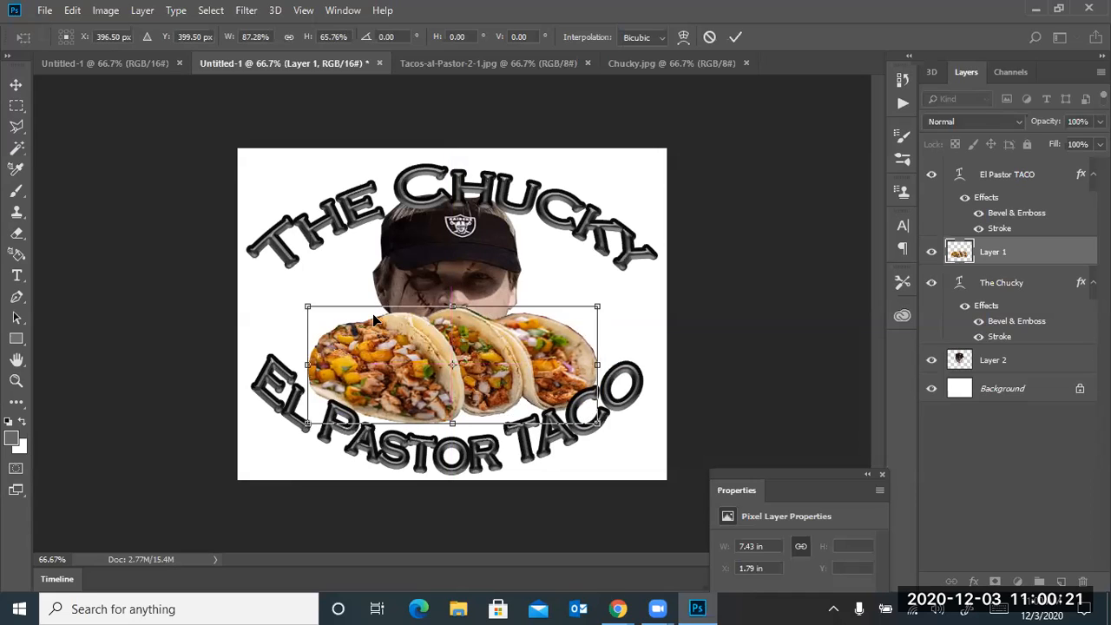
{"action": "key", "text": "Return"}
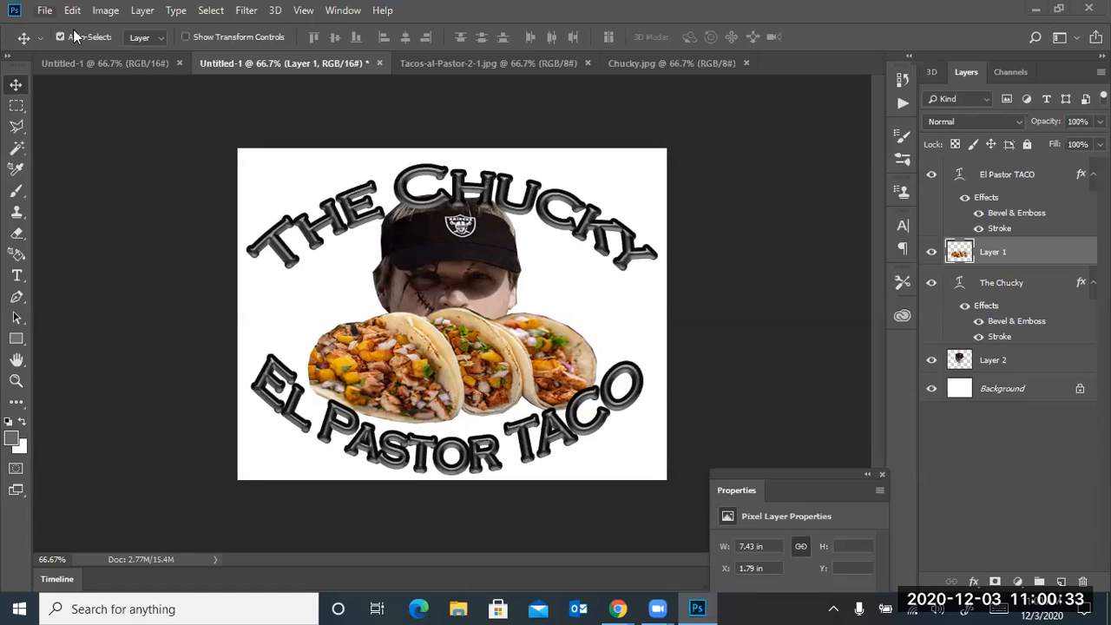
Export the logo with Save for Web using the PNG-24 preset and proceed to saving the file
{"action": "key", "text": "alt+f"}
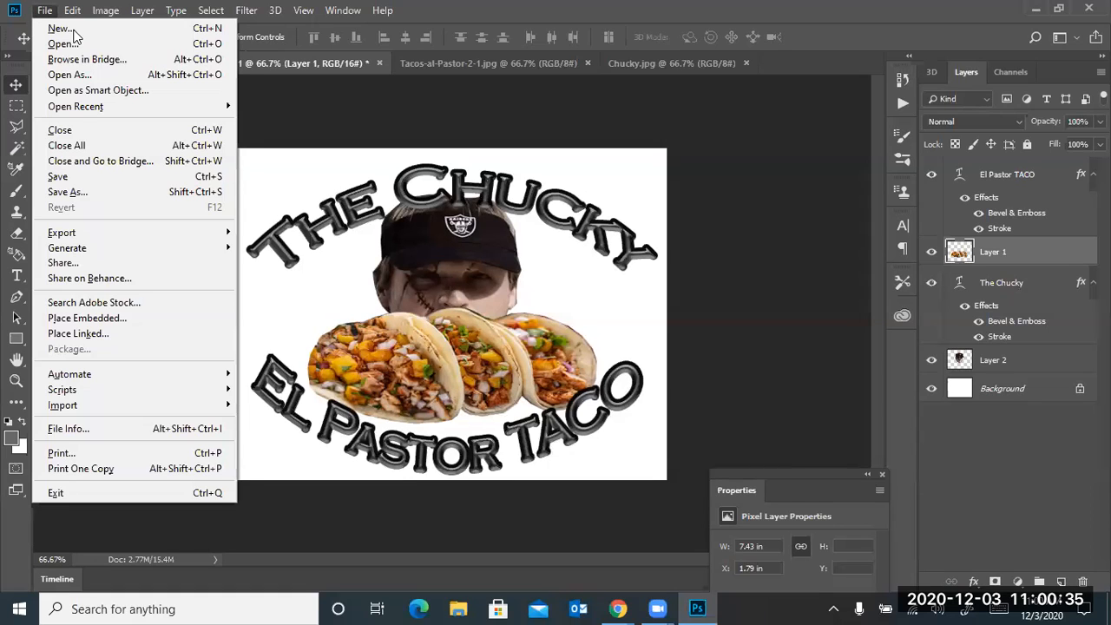
{"action": "mouse_move", "coordinate": [151, 235]}
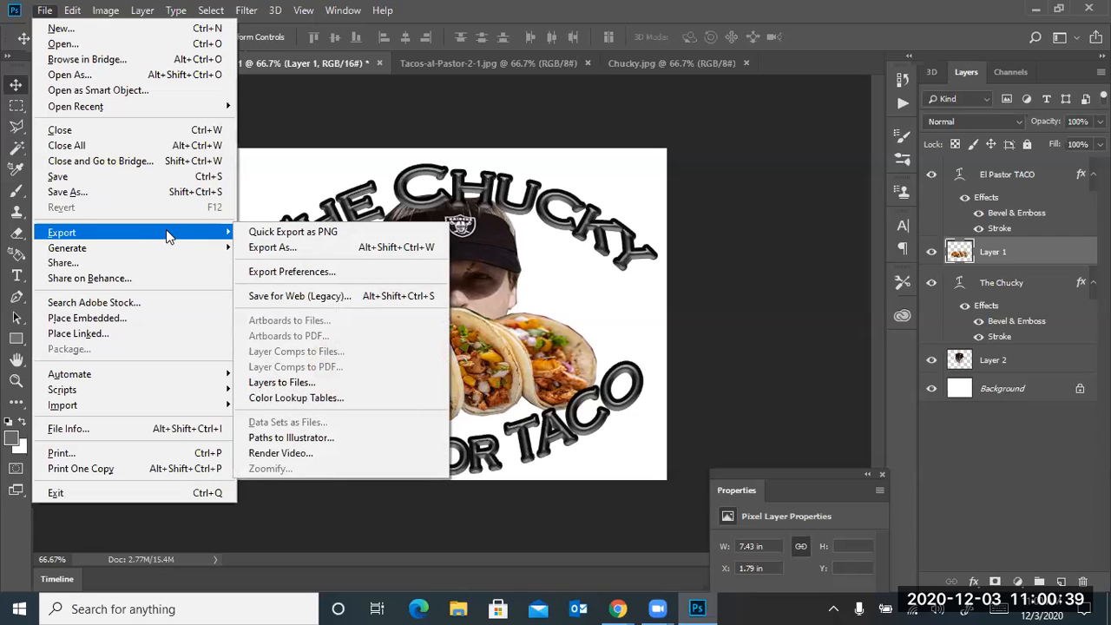
{"action": "left_click", "coordinate": [257, 296]}
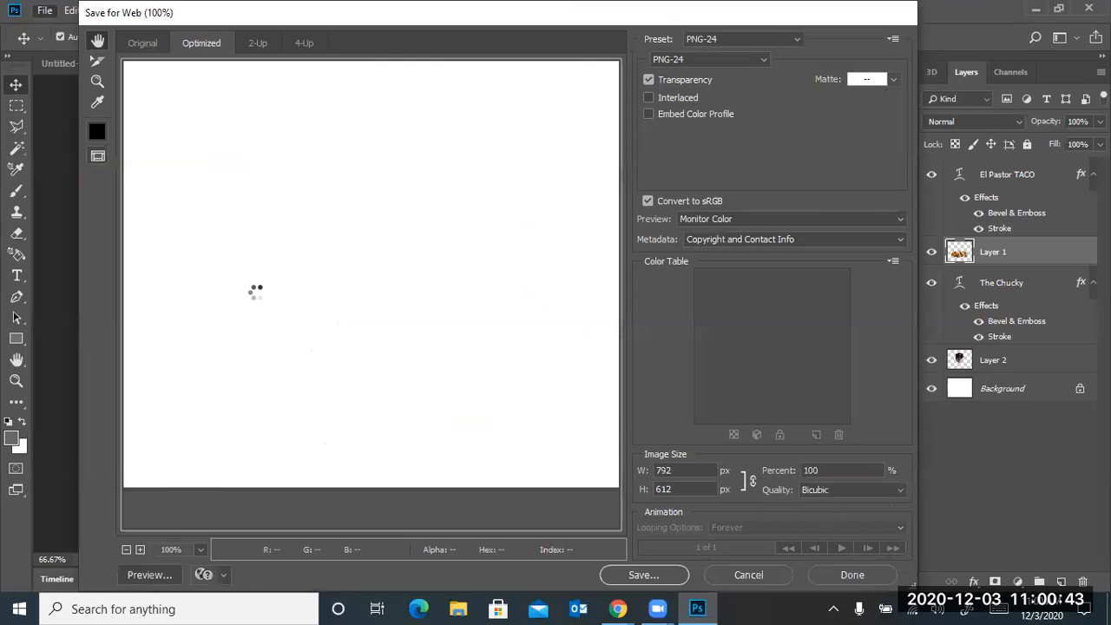
{"action": "left_click", "coordinate": [728, 41]}
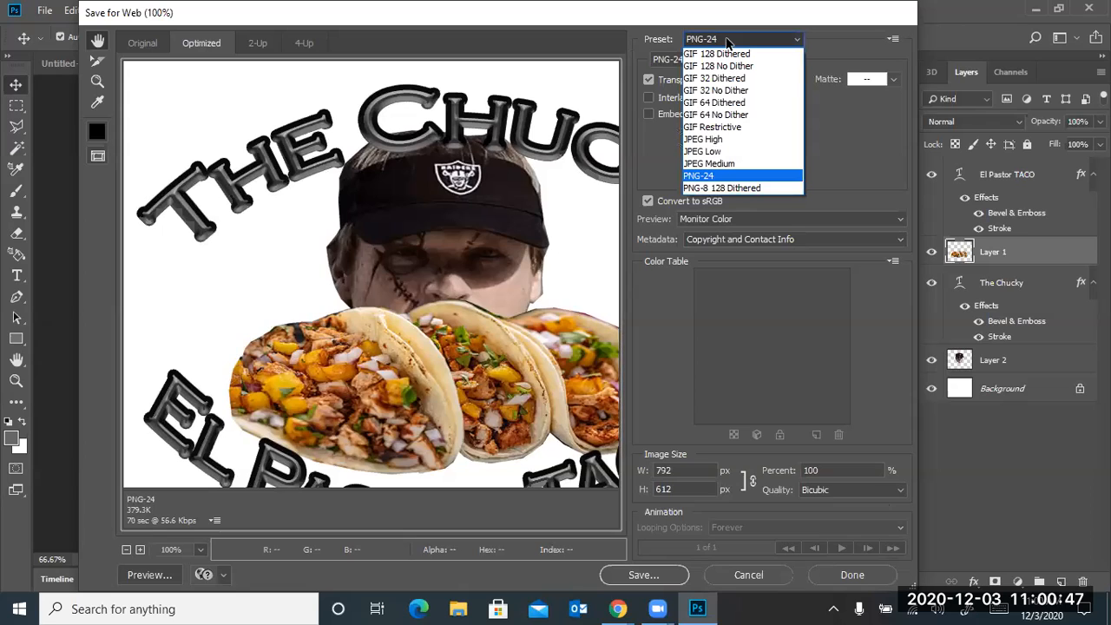
{"action": "left_click", "coordinate": [705, 176]}
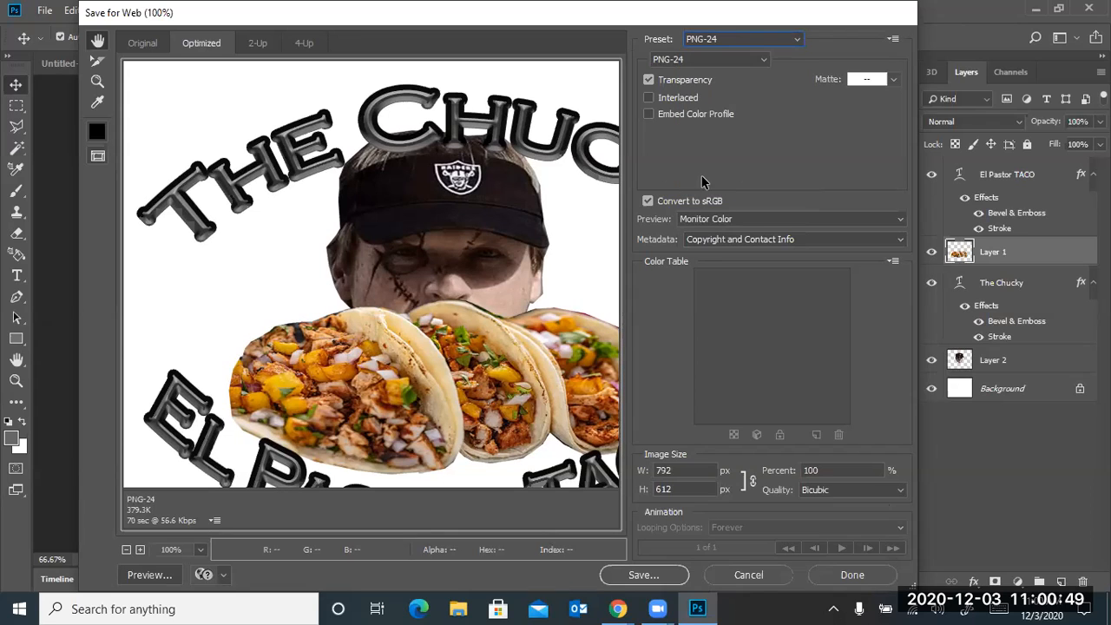
{"action": "left_click", "coordinate": [644, 575]}
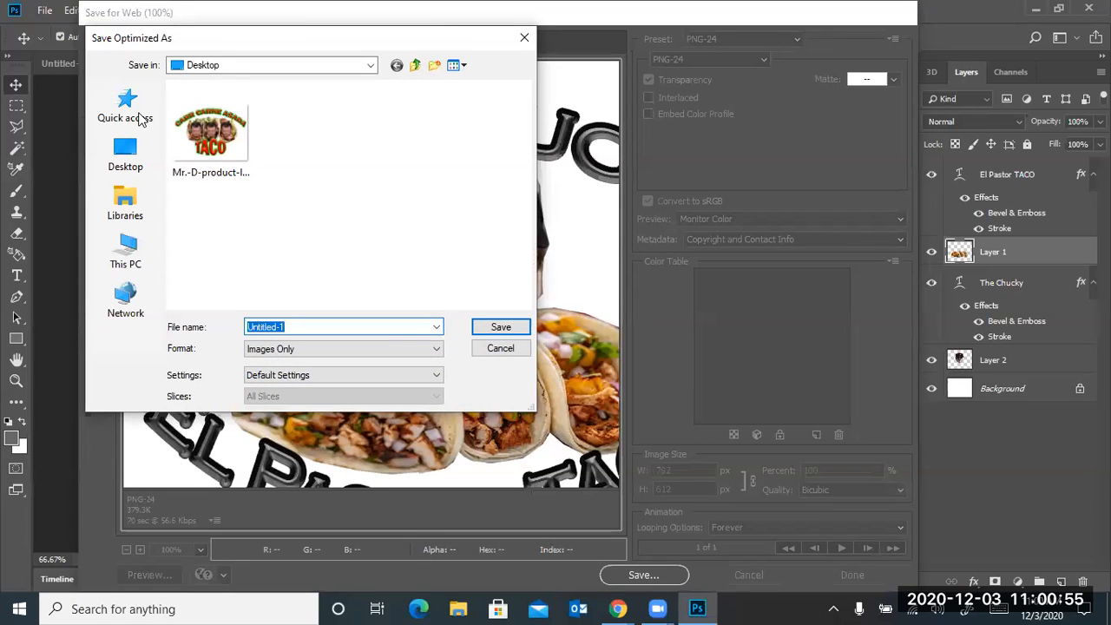
Name the exported image "Mr. D product logo2" and save it to the Desktop
{"action": "left_click", "coordinate": [287, 327]}
{"action": "left_click_drag", "start_coordinate": [286, 327], "coordinate": [236, 327]}
{"action": "type", "text": "Mr. D Pro"}
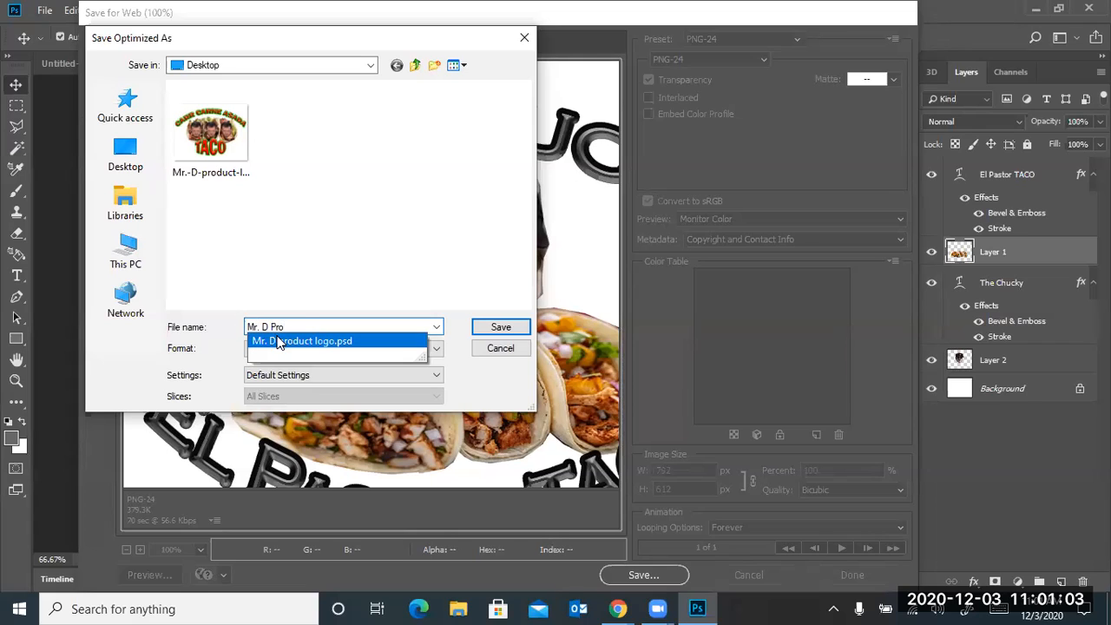
{"action": "left_click", "coordinate": [304, 340]}
{"action": "left_click_drag", "start_coordinate": [340, 326], "coordinate": [316, 327]}
{"action": "type", "text": "2"}
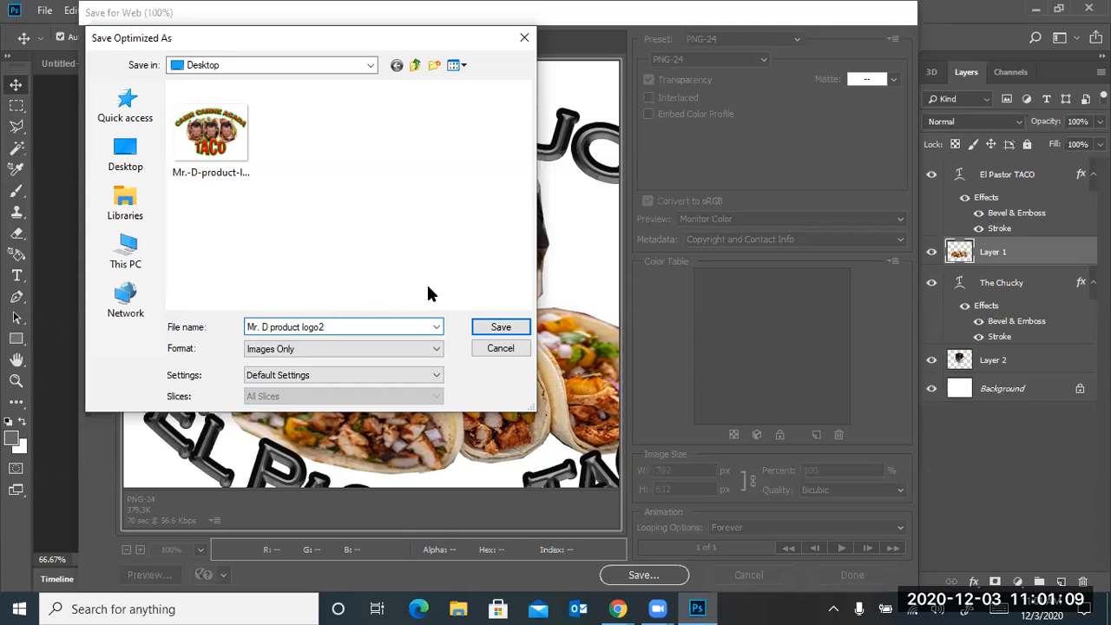
{"action": "left_click", "coordinate": [486, 323]}
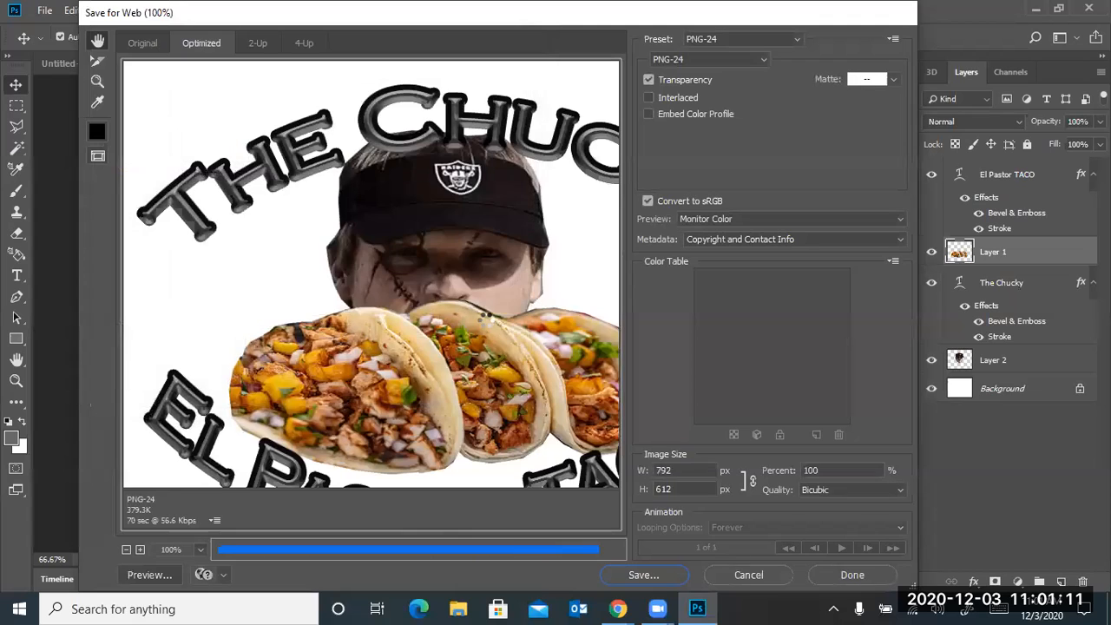